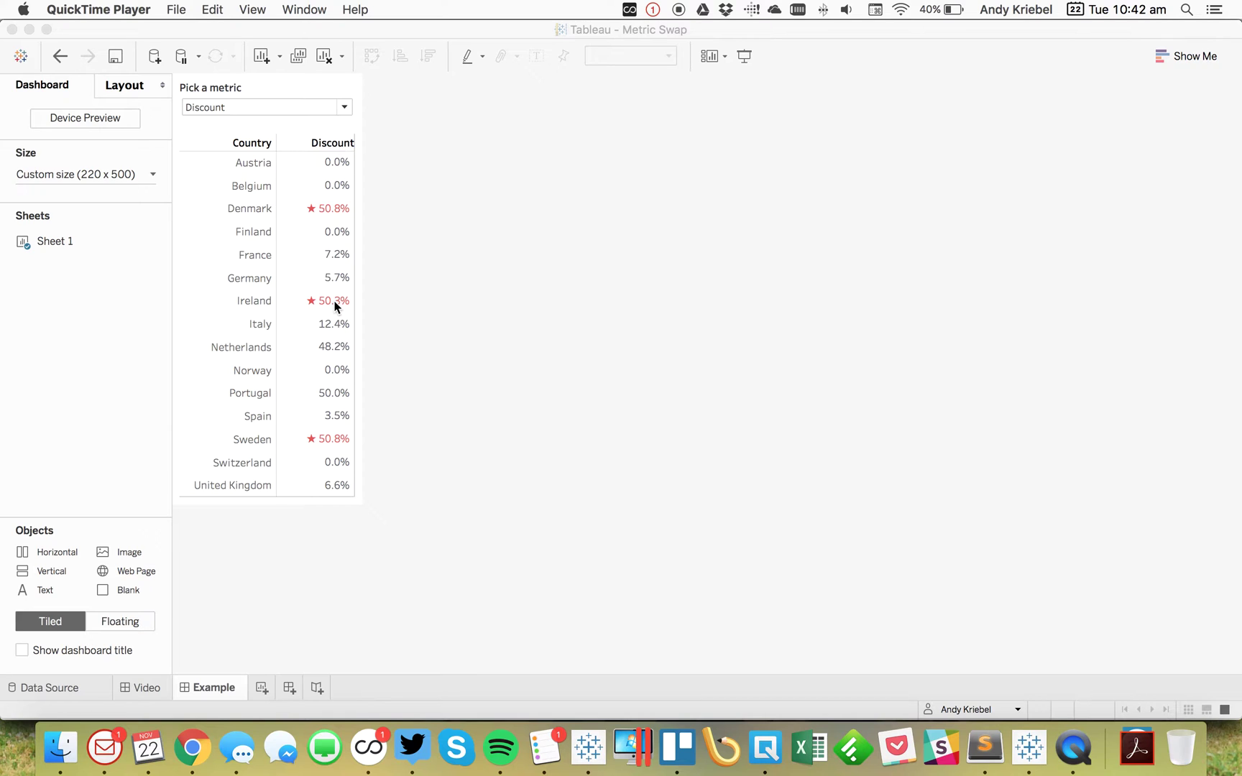
Step: Switch the dashboard metric to Profit ($) and back to Discount, then bring up the blank Book1 workbook
left_click(253, 107)
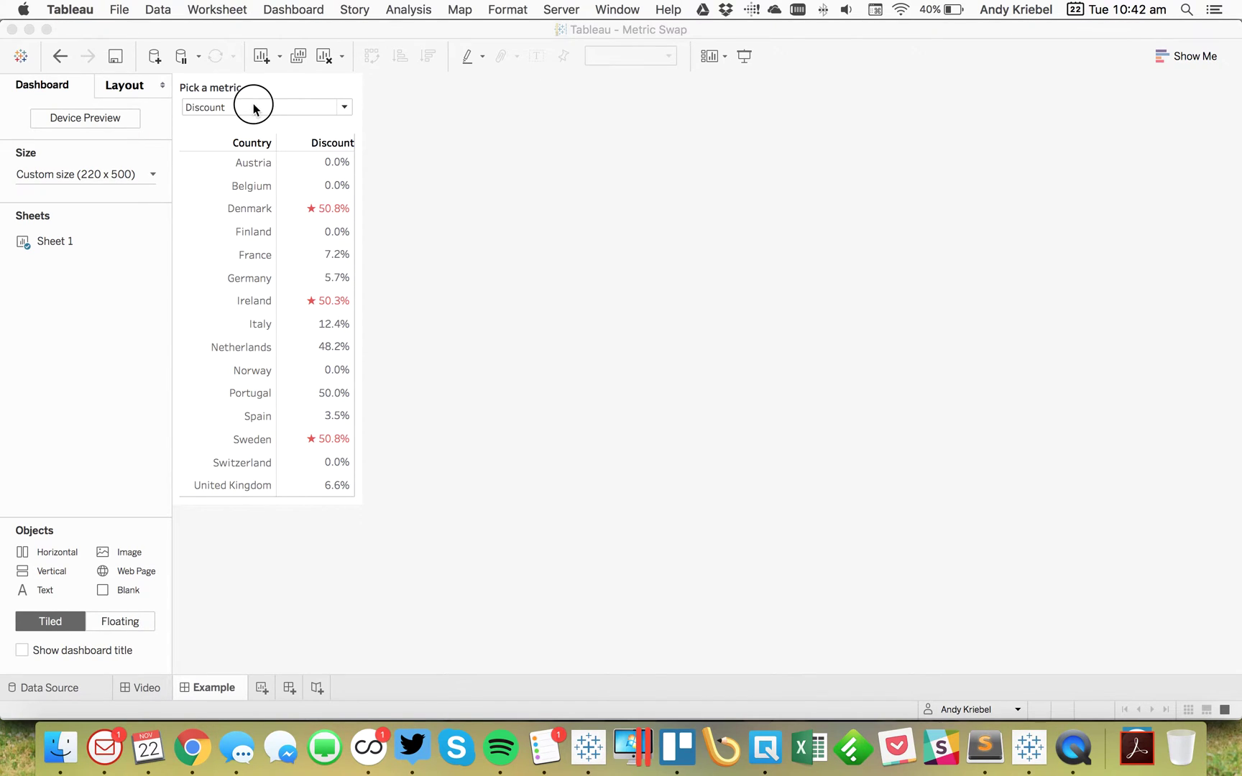
left_click(255, 127)
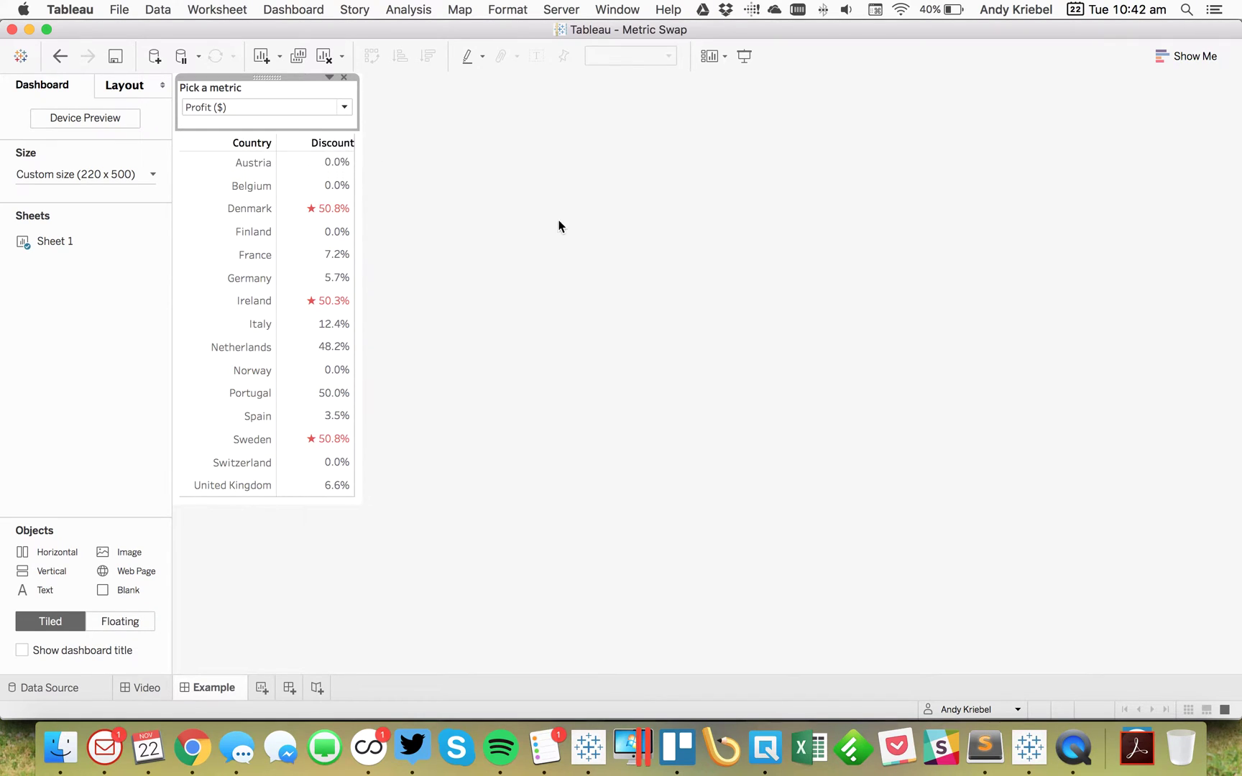
left_click(223, 105)
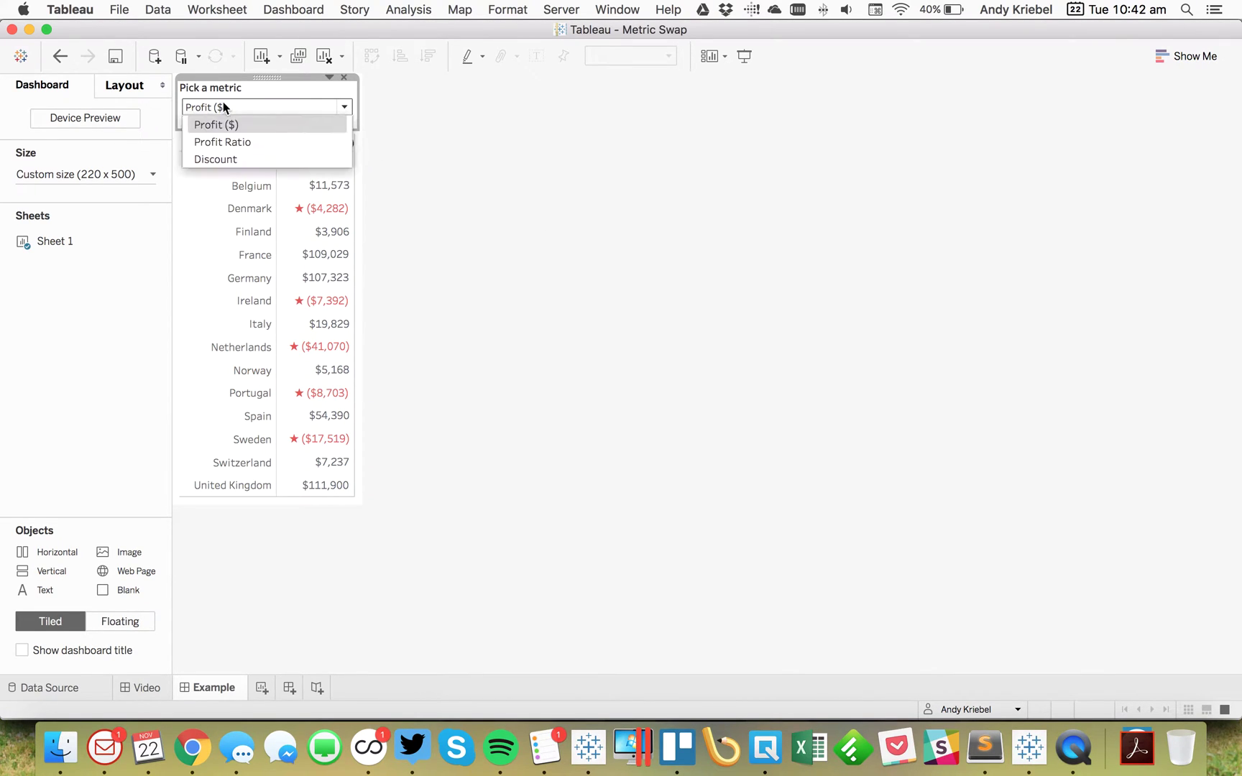
left_click(556, 277)
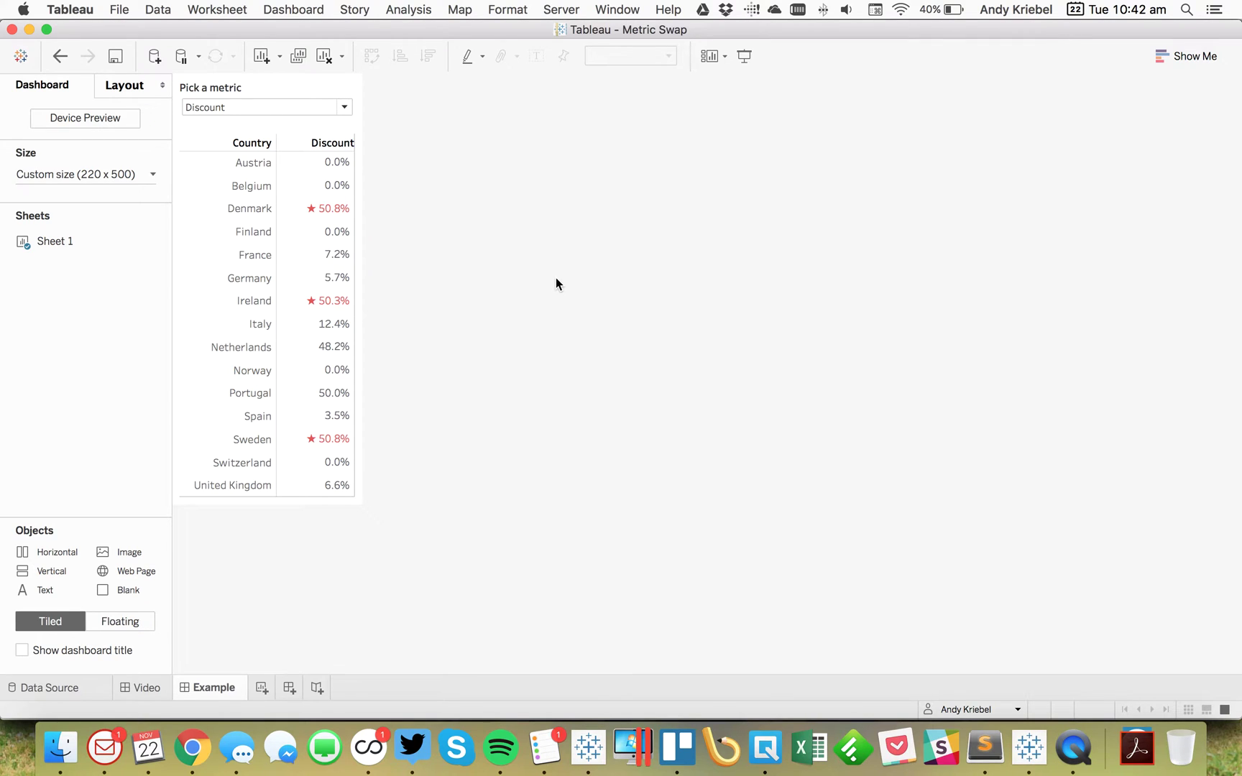
left_click(589, 747)
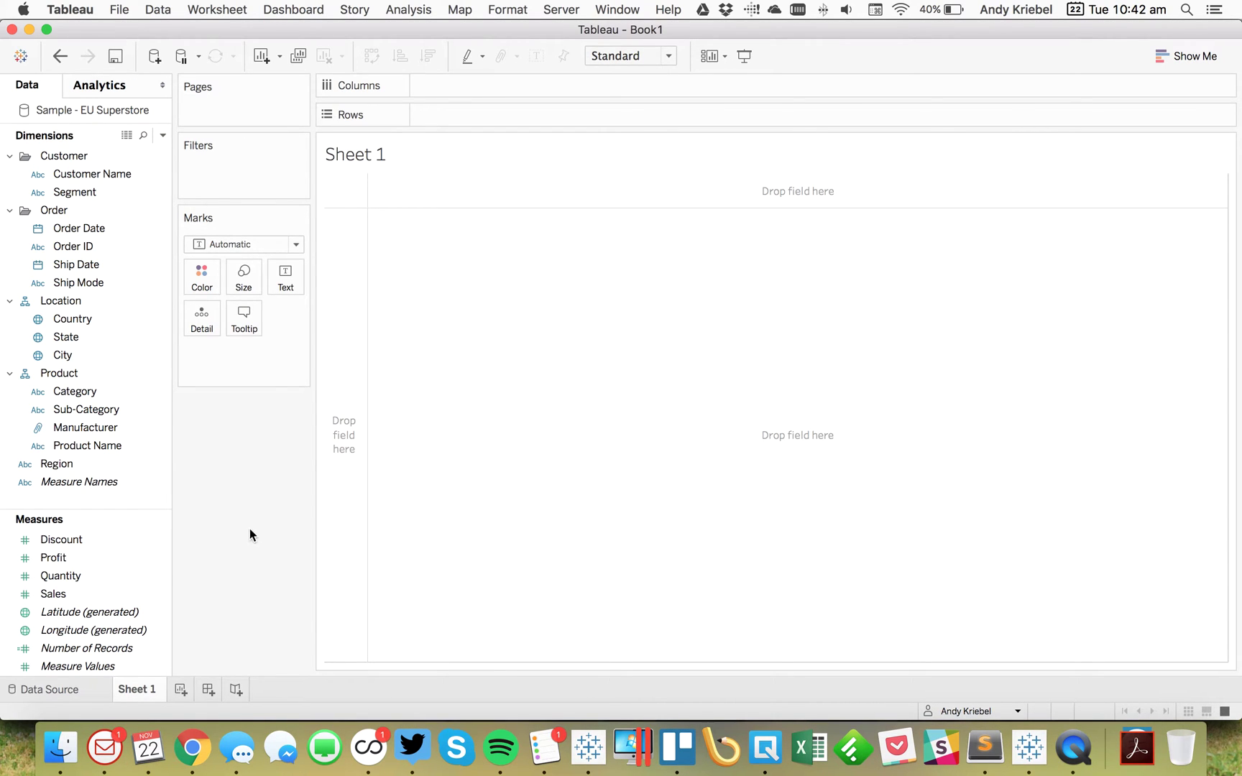
Step: Put Country on Rows and create a String parameter named Pick a Metric
left_click_drag(72, 318, 341, 392)
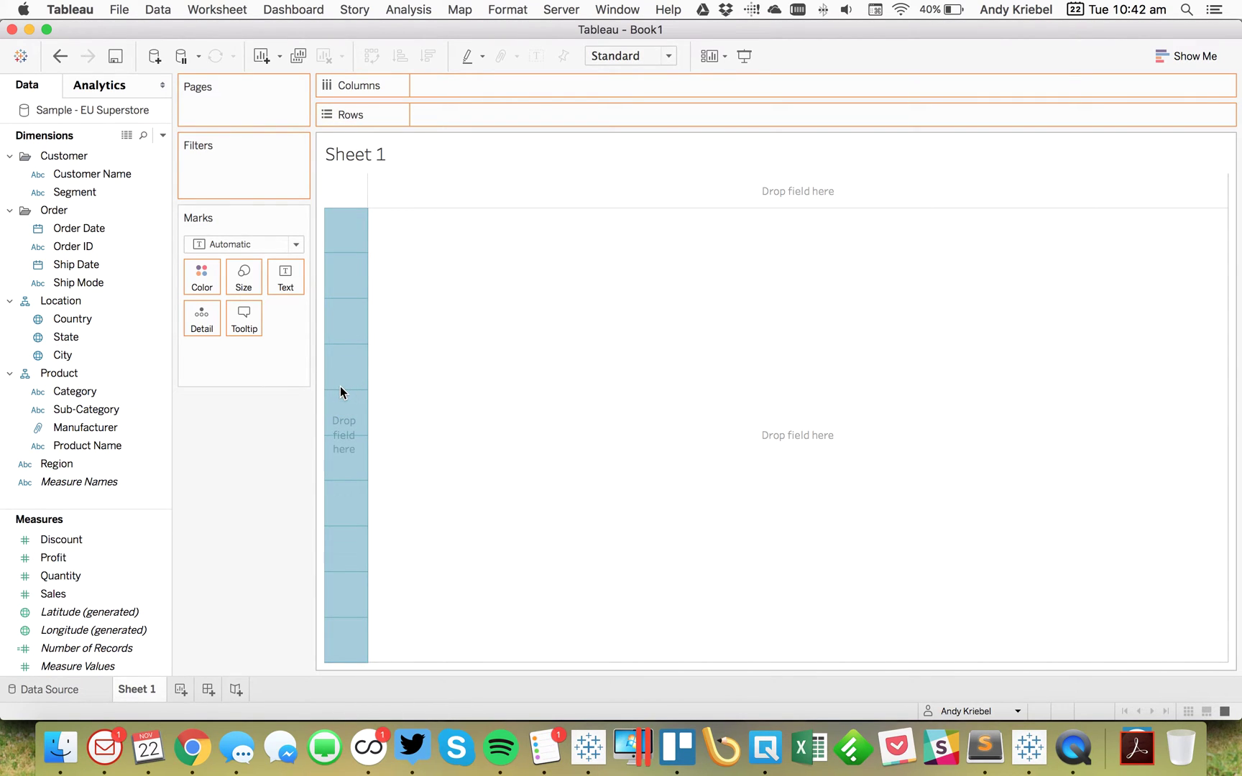
left_click(162, 135)
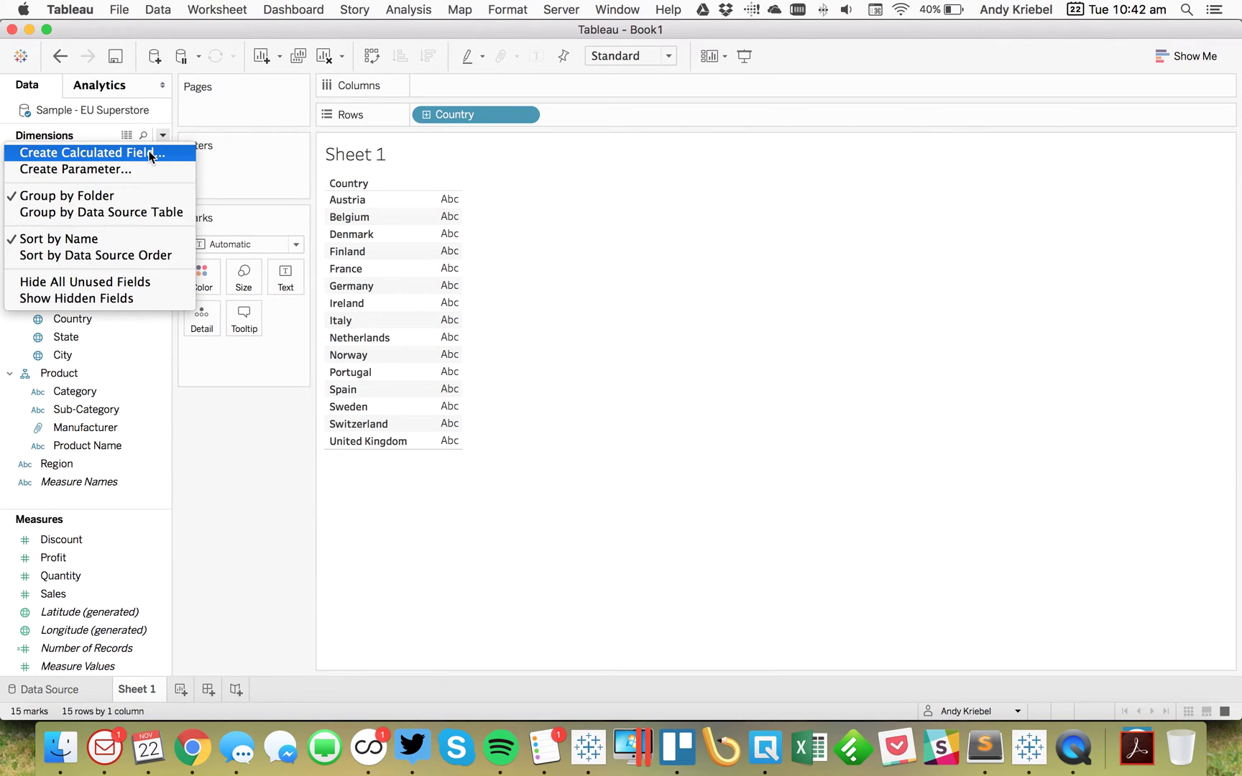
left_click(144, 170)
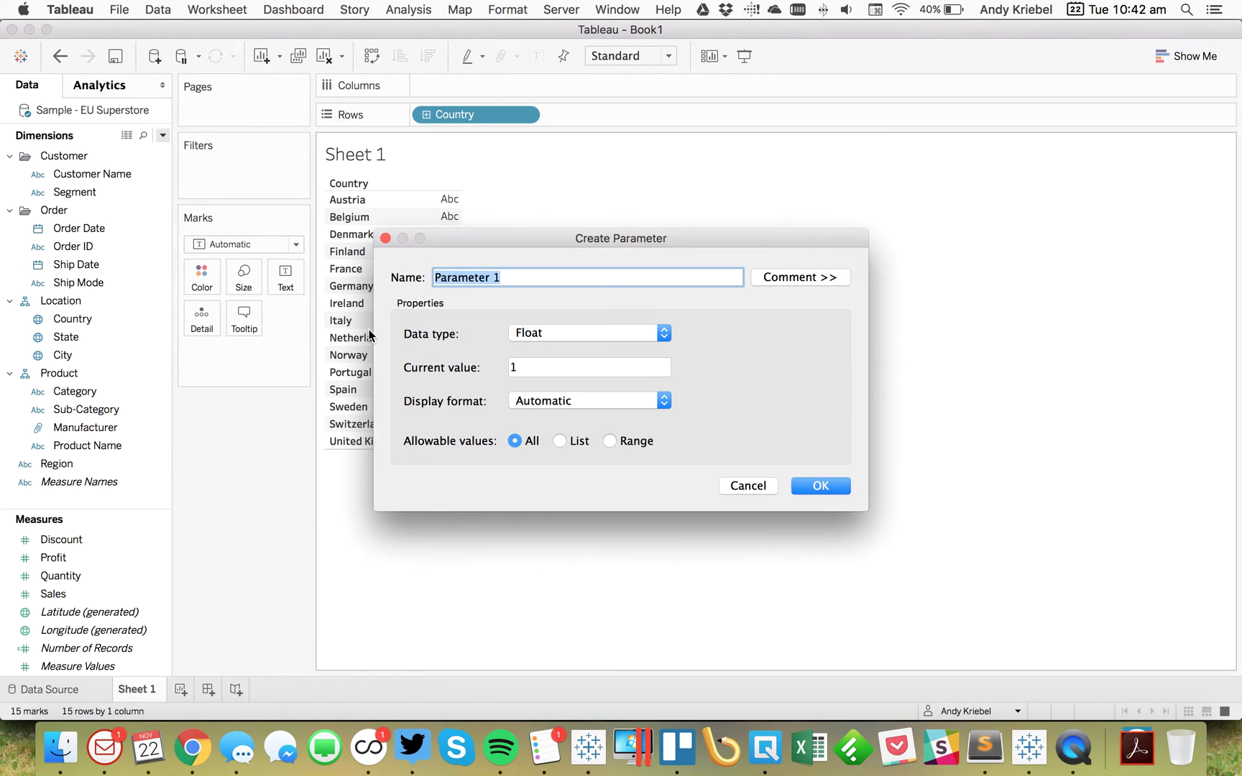
type("Pick a")
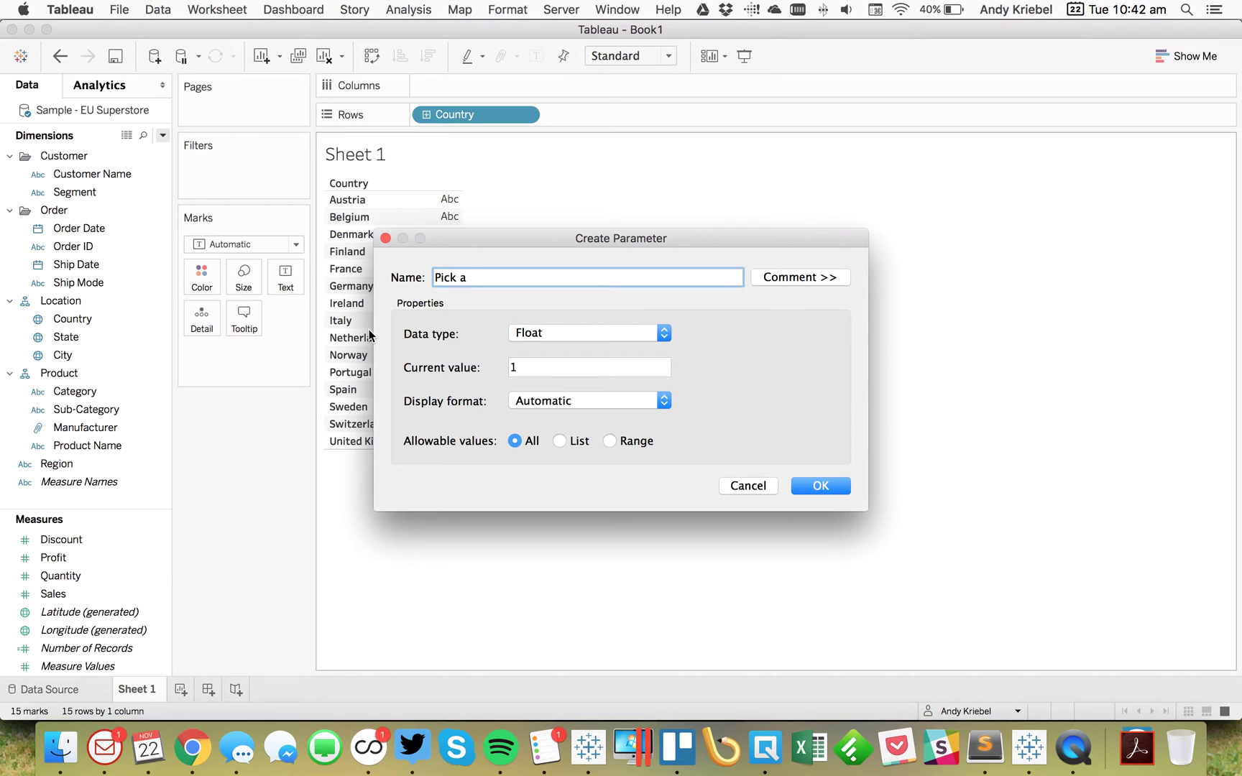
type(" Metir")
key("BackSpace")
key("BackSpace")
type("ric")
left_click(531, 332)
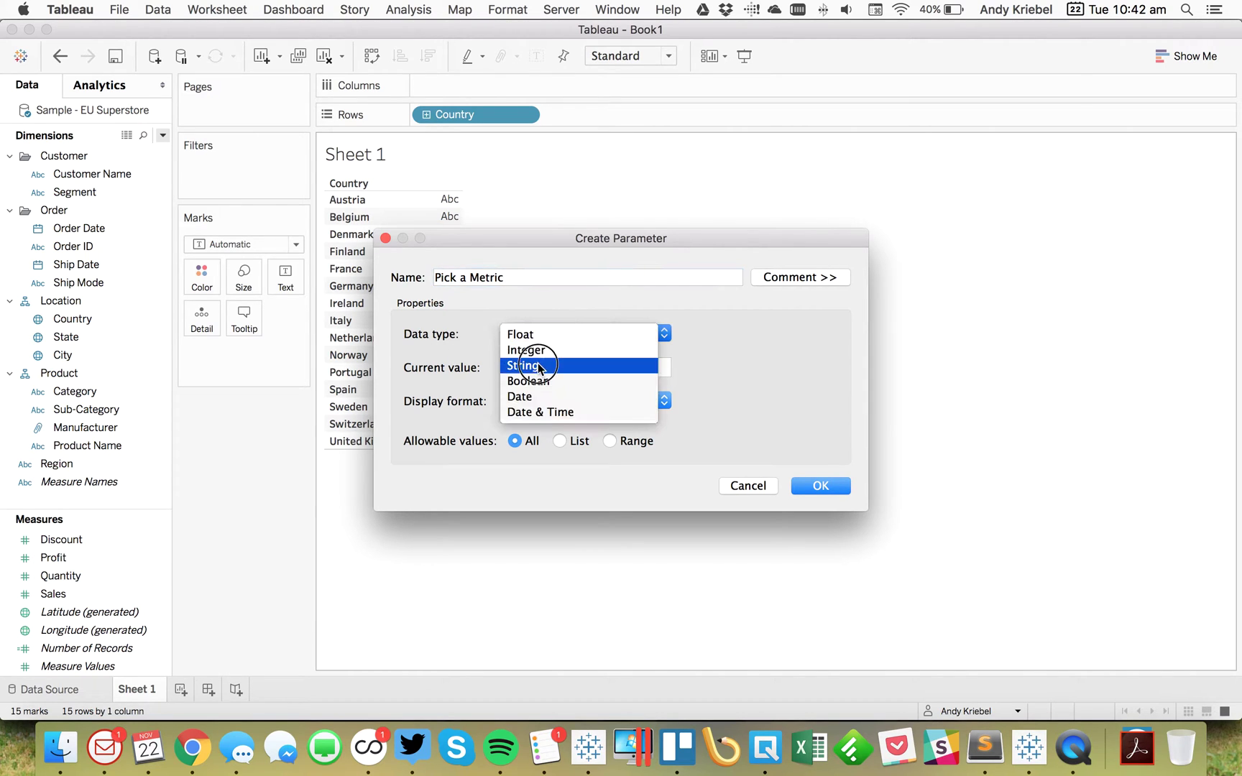
left_click(535, 366)
Step: Limit Pick a Metric to the list Profit ($), Profit Ratio, Discount and show its control
left_click(560, 440)
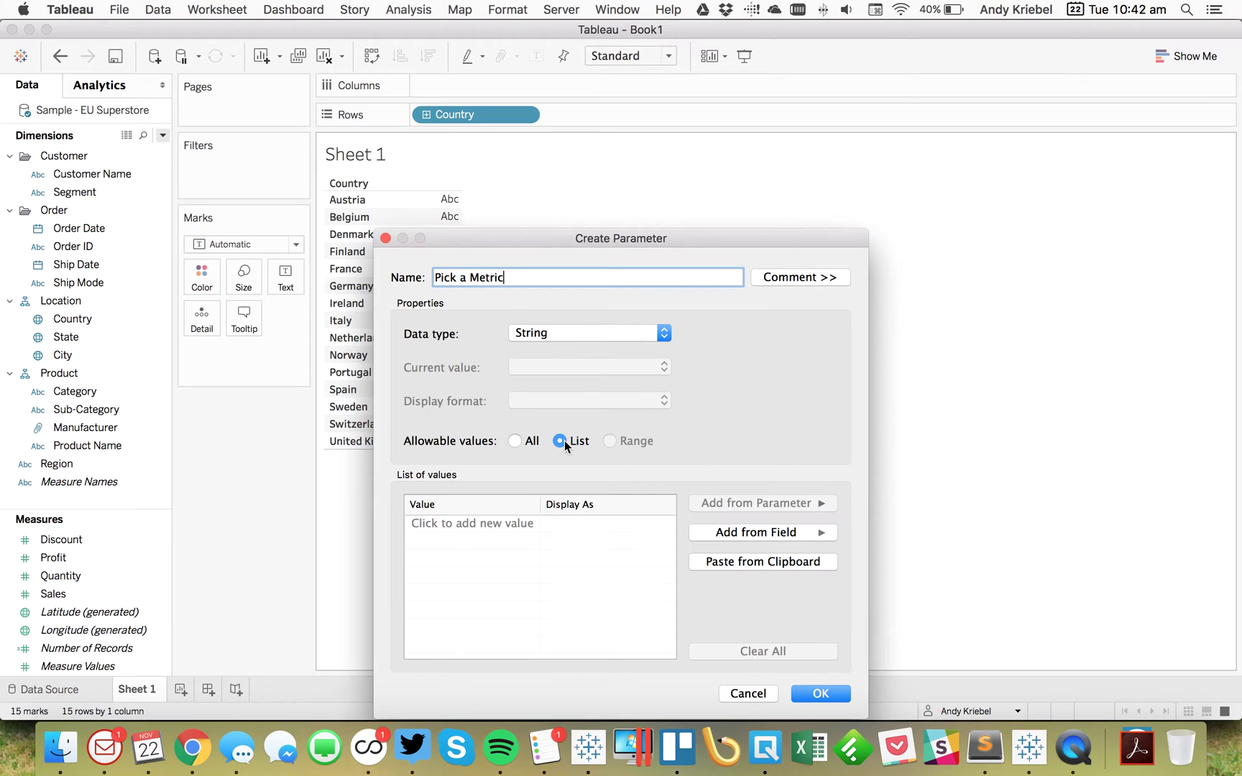
left_click(494, 523)
type("Profit")
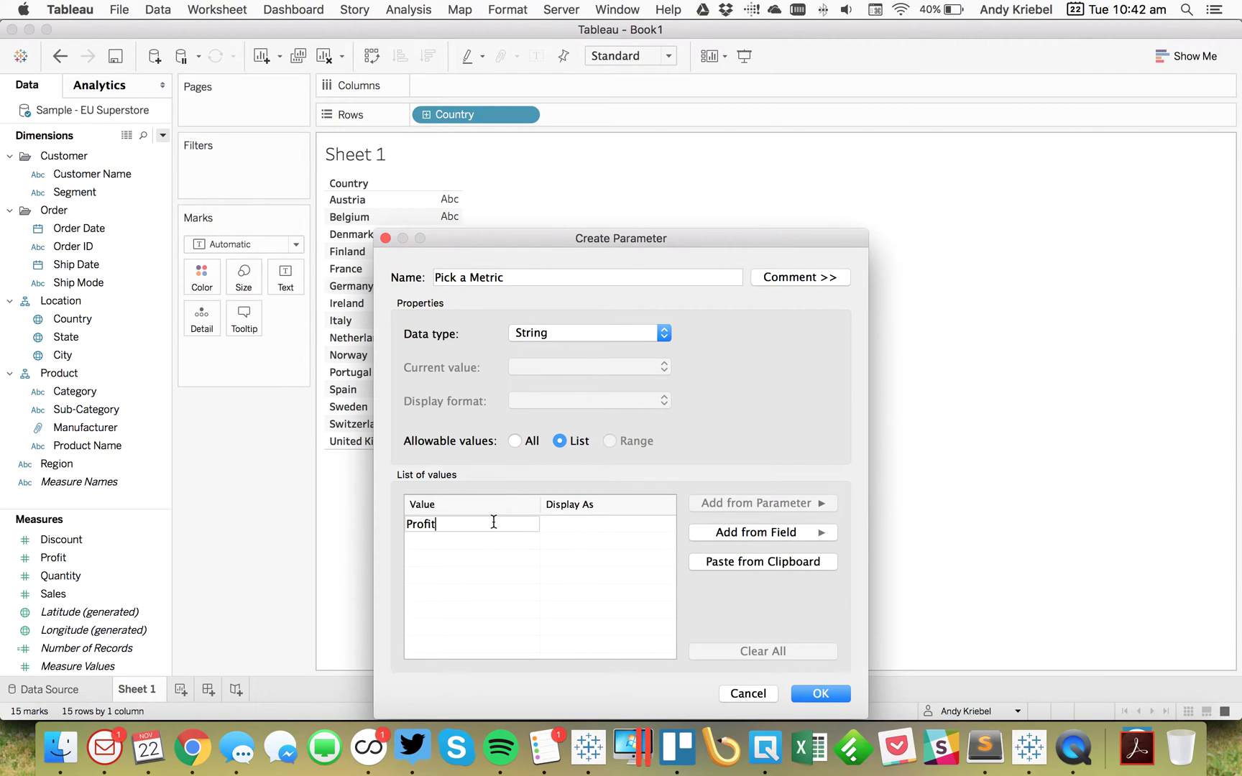
type(" ($)")
key("Return")
key("Return")
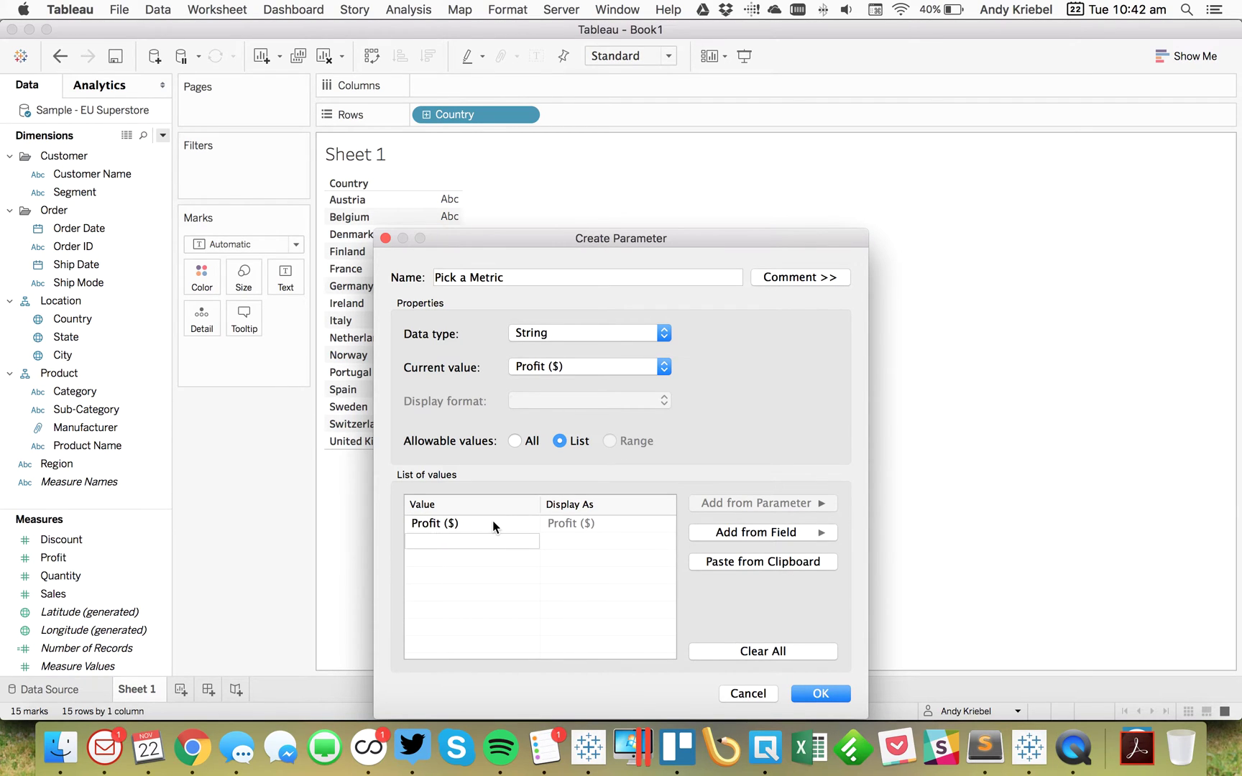
type("Profit Ratio")
key("Return")
type("Discount")
key("Return")
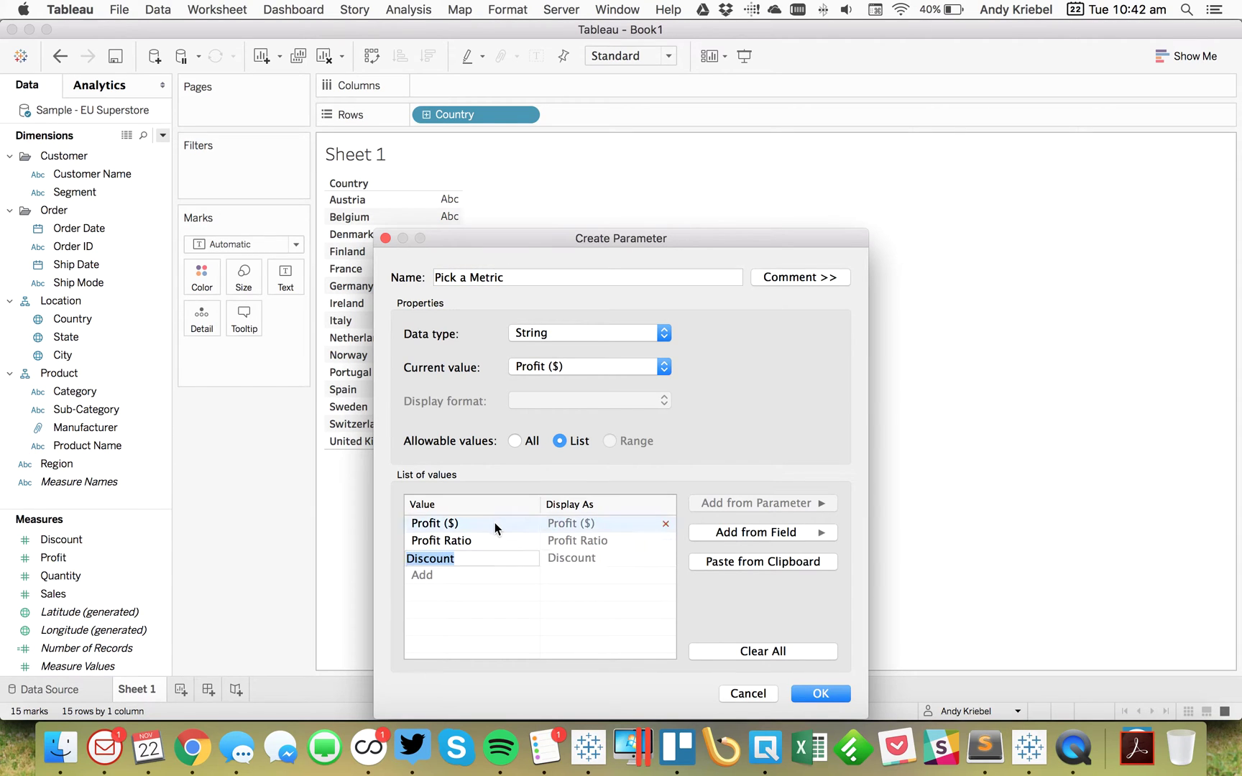
left_click(815, 694)
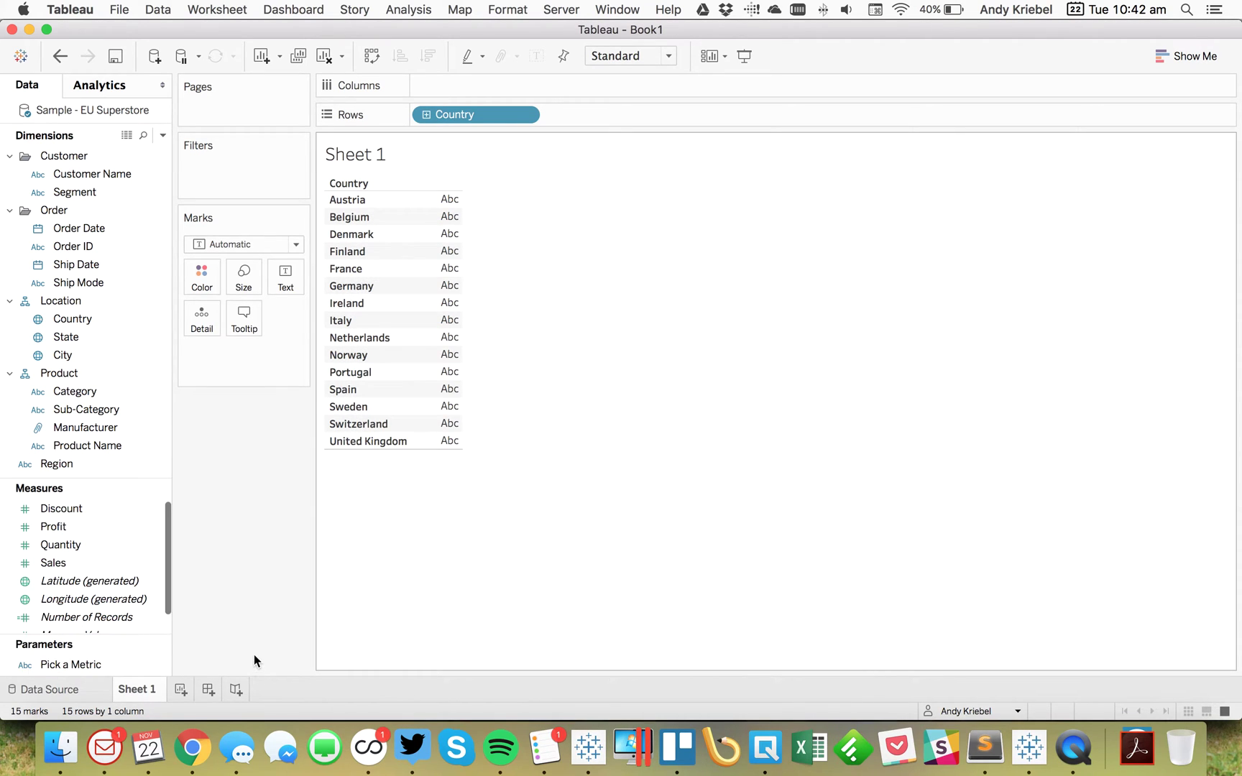
right_click(84, 670)
left_click(201, 395)
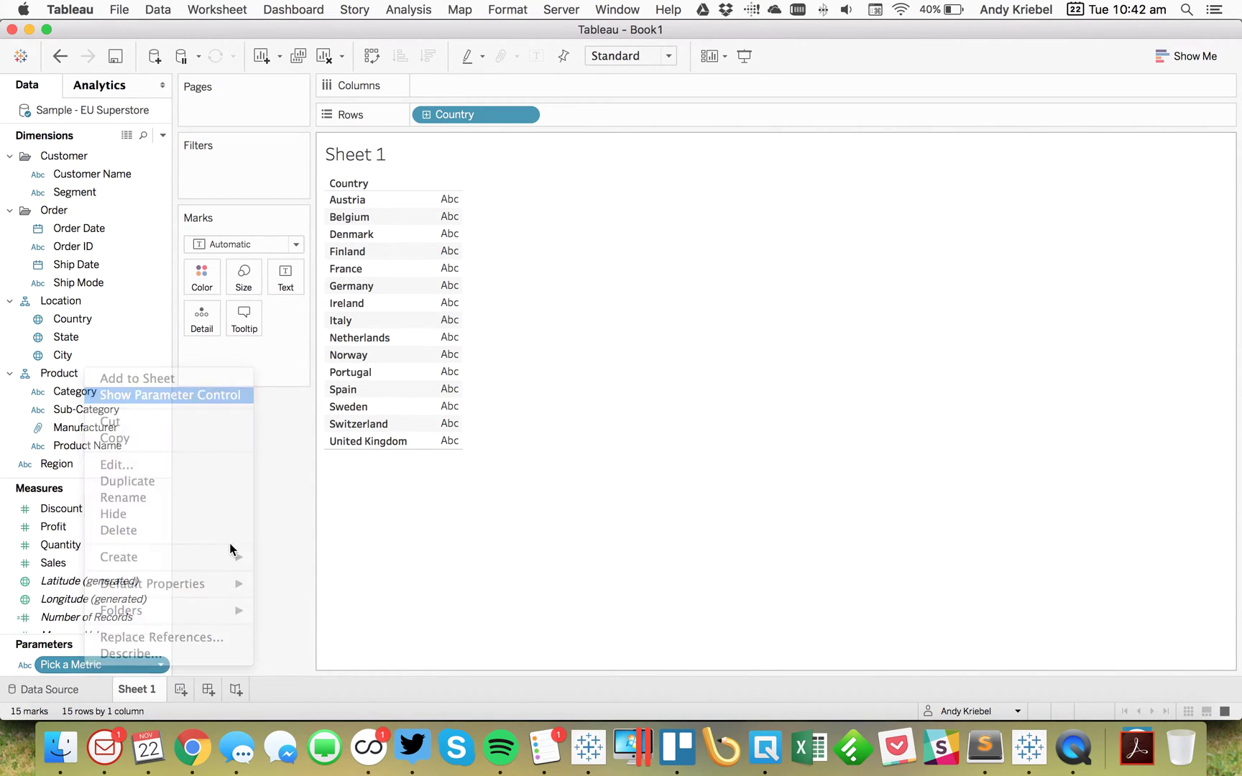
Step: Start a new calculated field named Profit Value
left_click(163, 136)
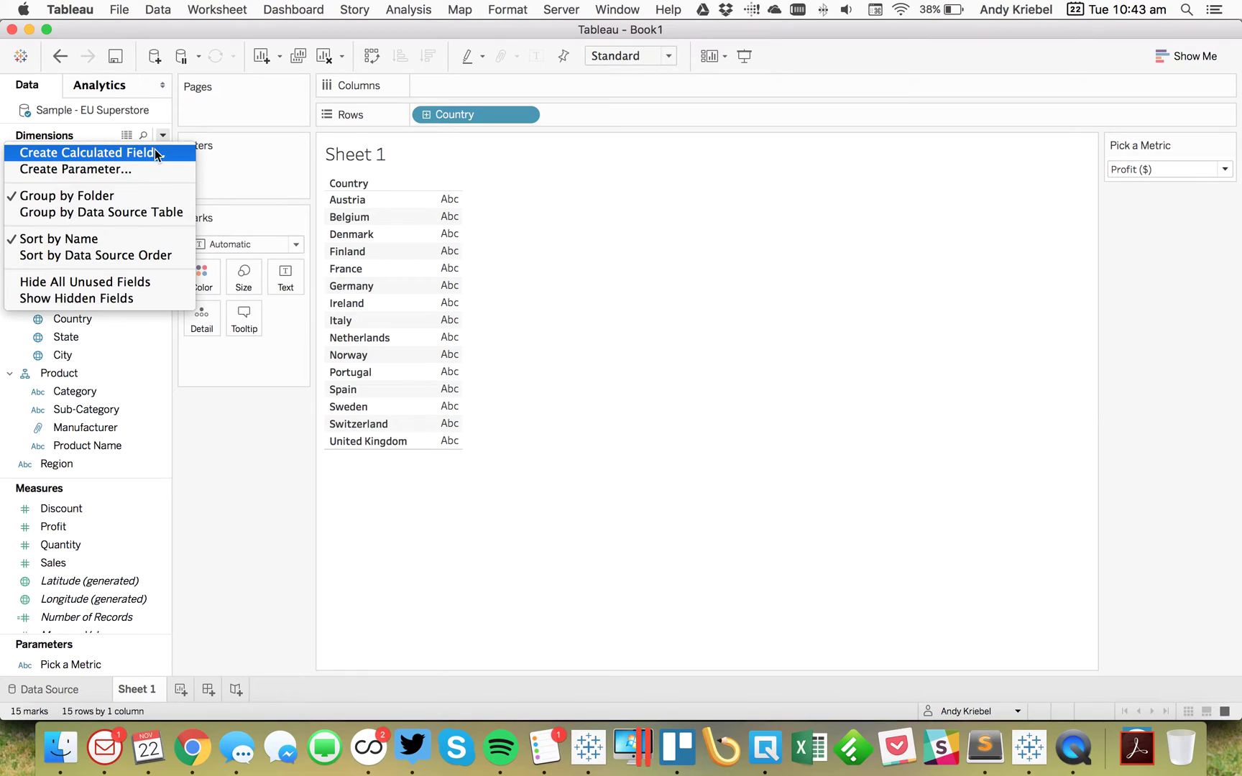
left_click(157, 153)
type("P")
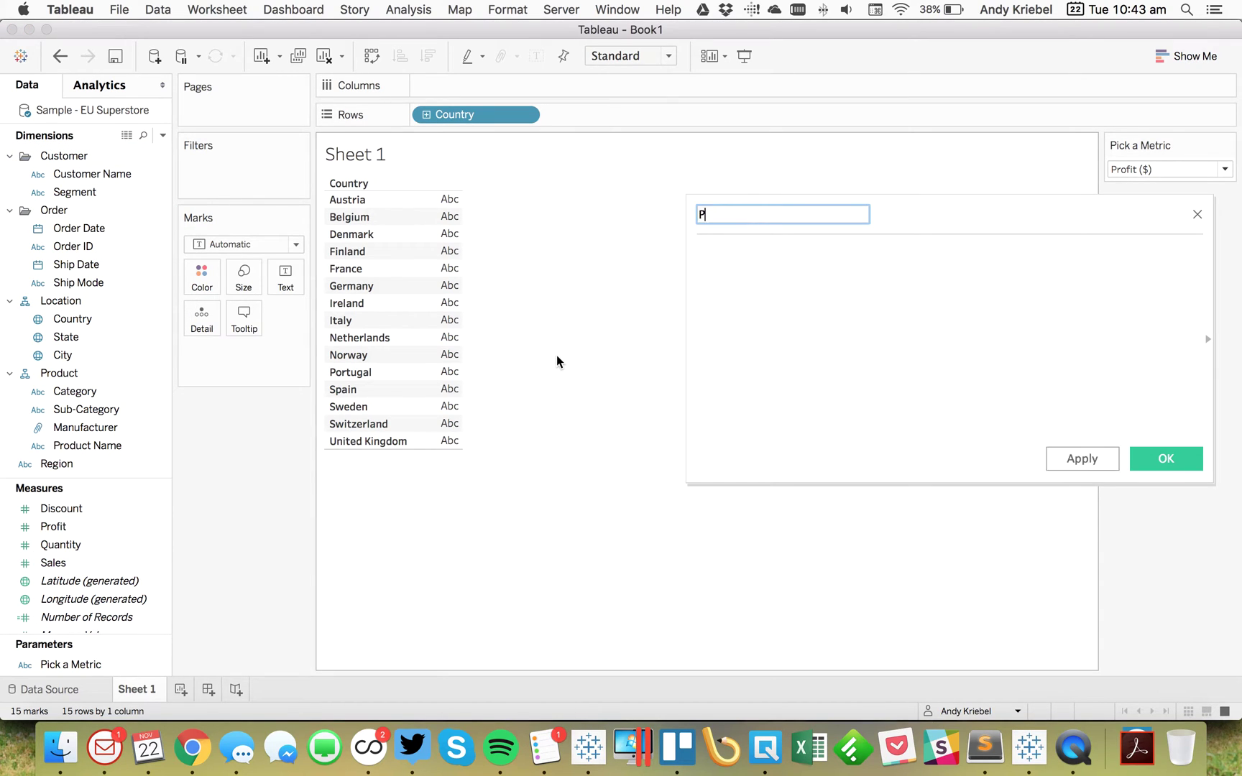
type("rofit Bu")
key("BackSpace")
key("BackSpace")
type("Value")
key("Tab")
Step: Begin the formula with IIF([Pick a Metric]='Profit ($)'
type("IF")
key("Return")
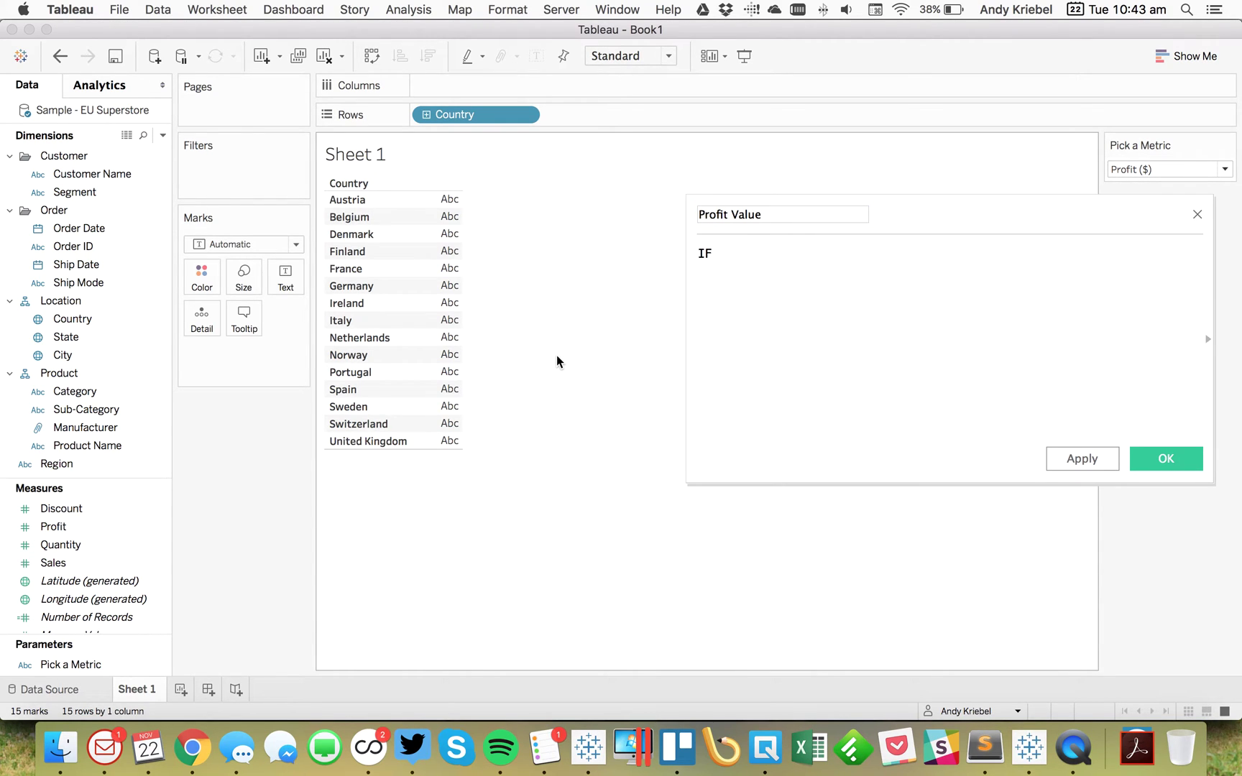
key("BackSpace")
key("BackSpace")
type("I")
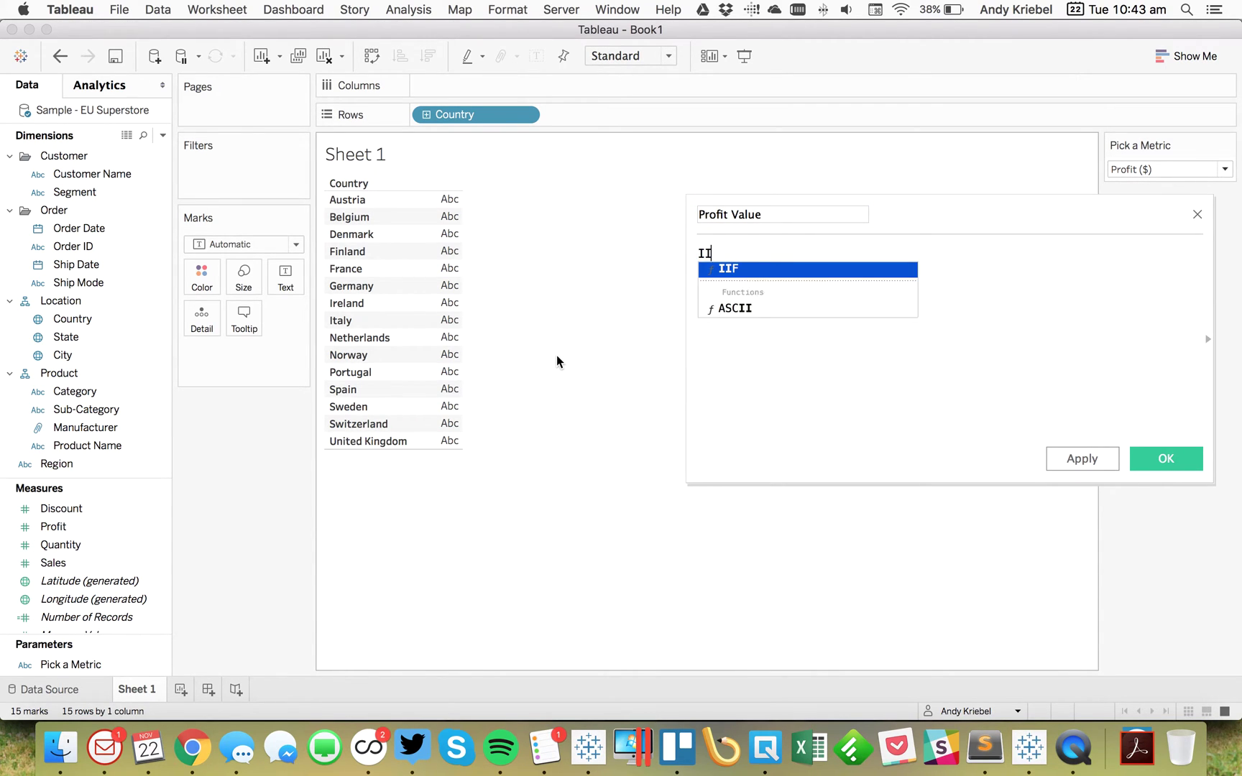
key("Return")
type("pik)")
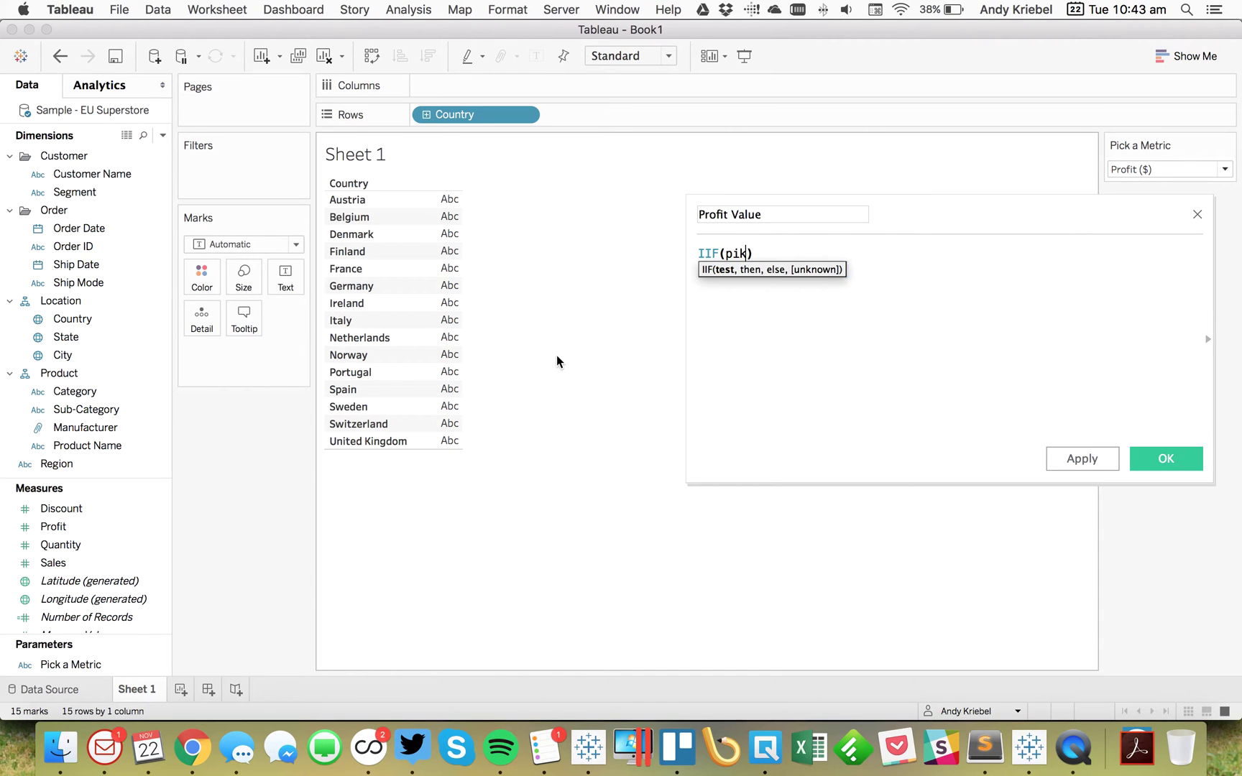
key("BackSpace")
key("BackSpace")
type("PI")
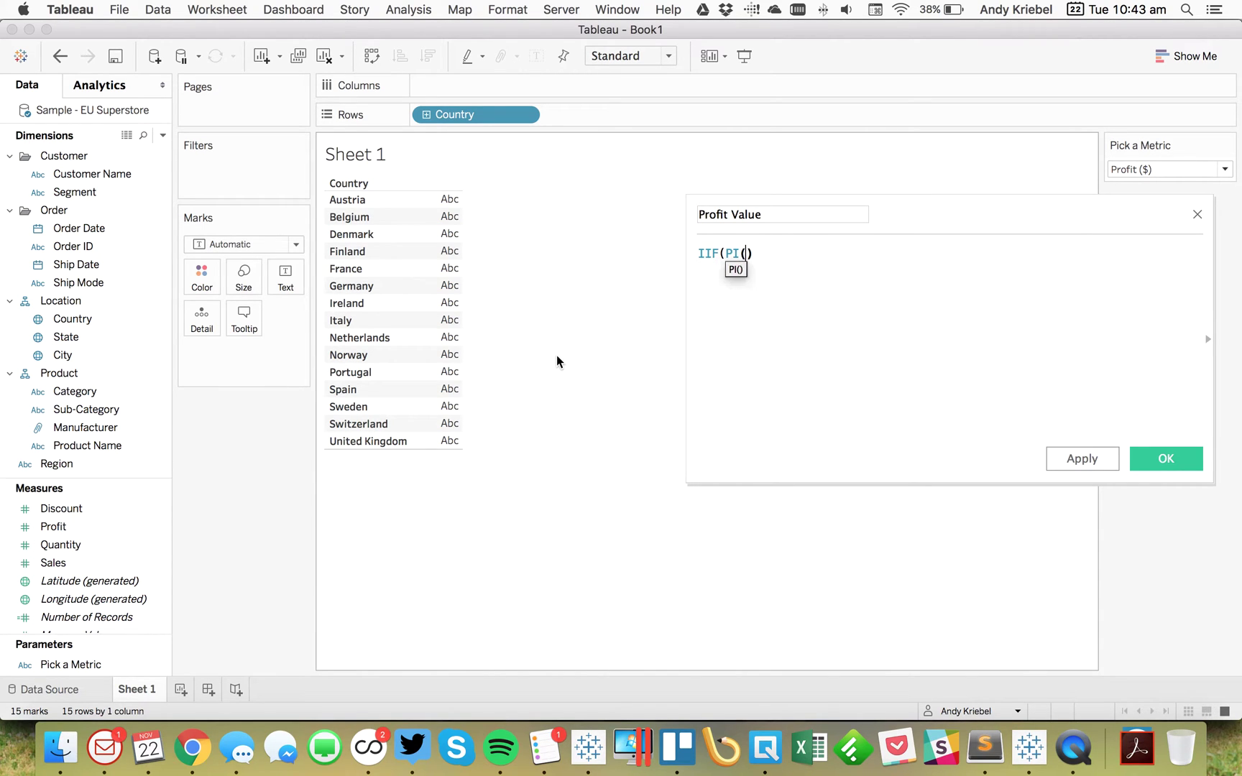
key("Down")
key("Return")
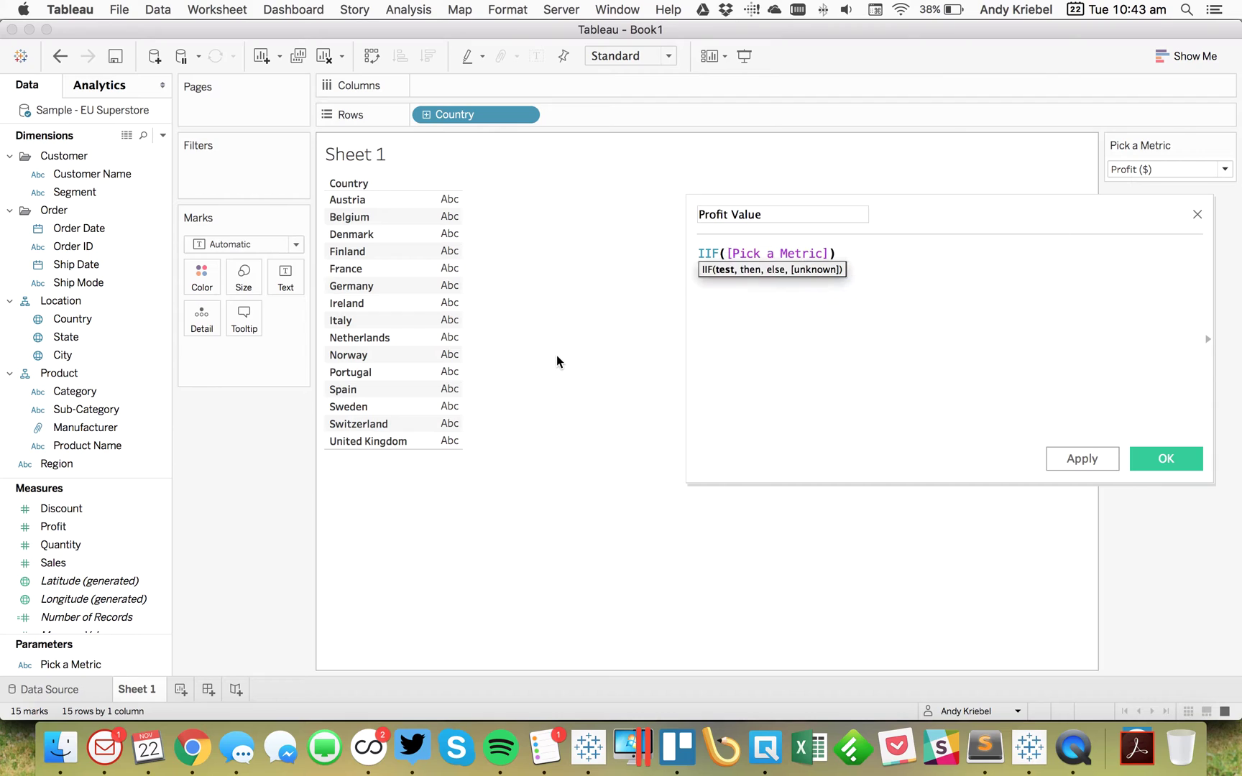
type("='Porfit ($)")
key("Left")
key("Left")
key("Left")
key("Left")
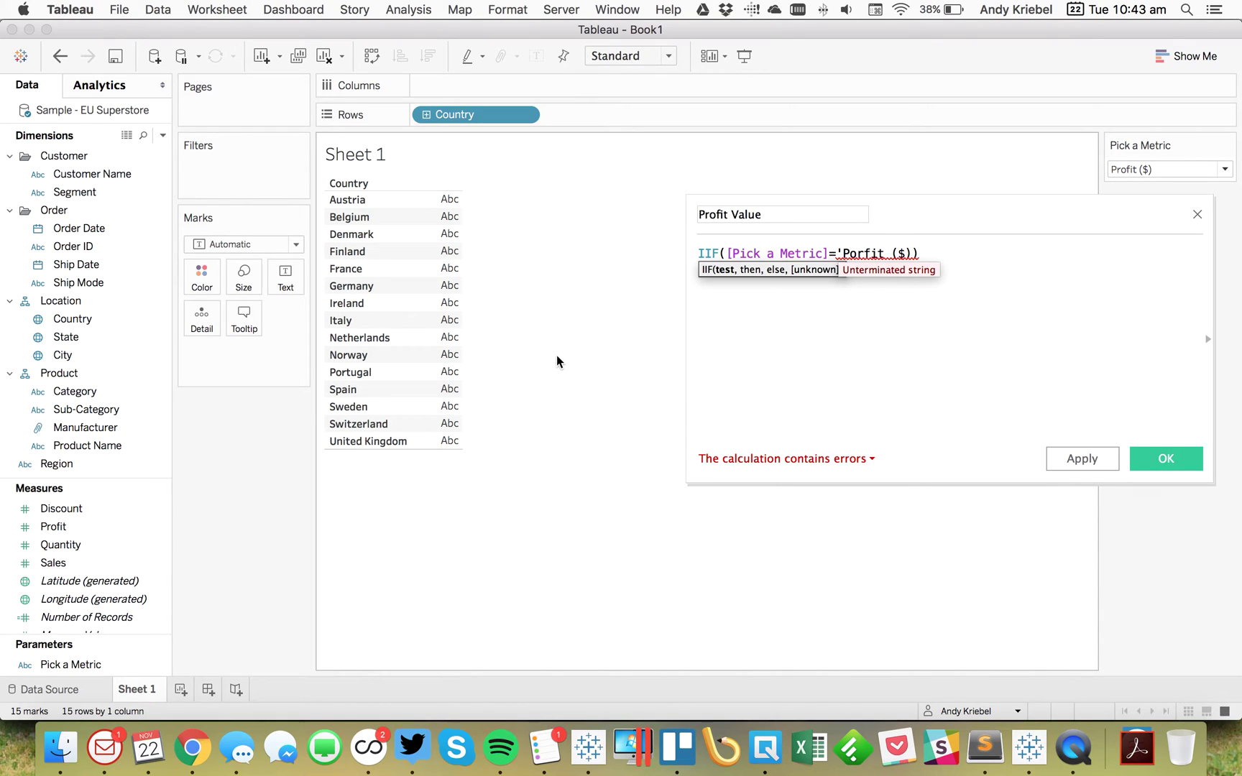
key("Left")
key("Delete")
key("Right")
type("o")
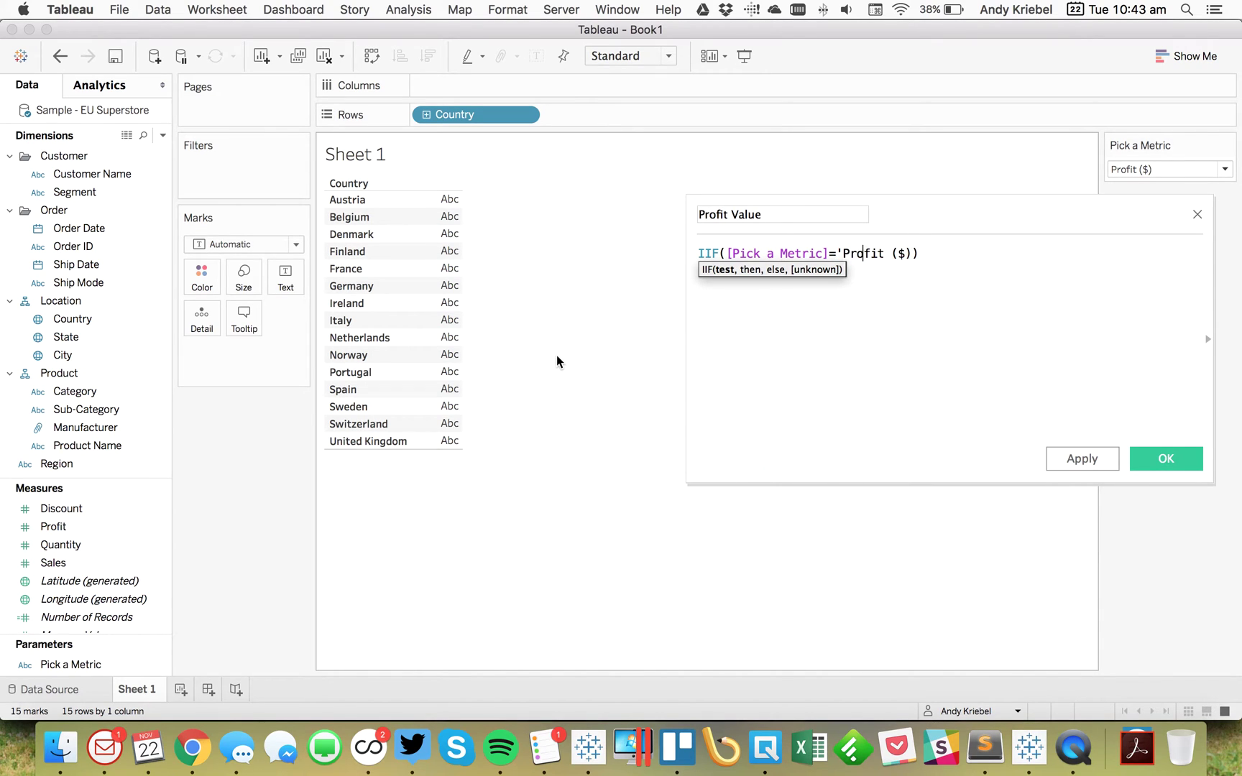
Step: Finish the formula with SUM([Profit]),NULL) and save the calculation
key("End")
type("' THEN")
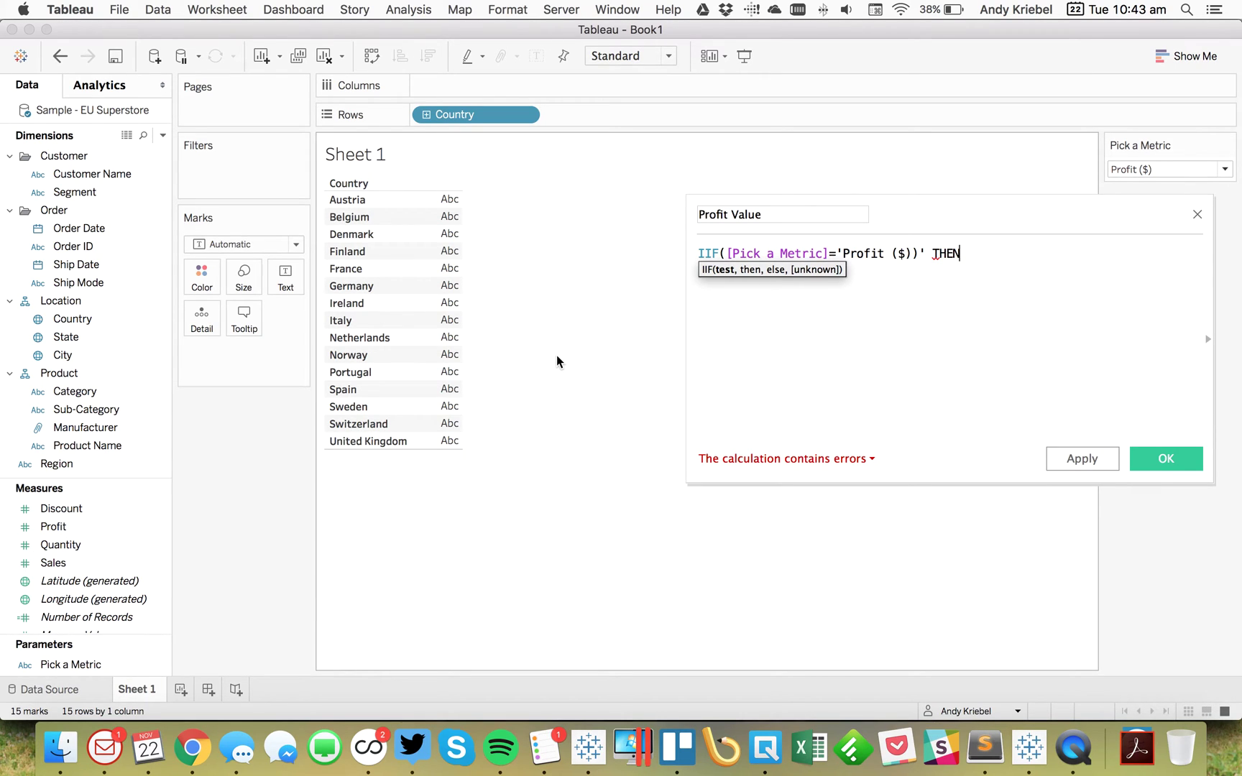
key("BackSpace")
key("BackSpace")
key("BackSpace")
key("BackSpace")
key("BackSpace")
key("BackSpace")
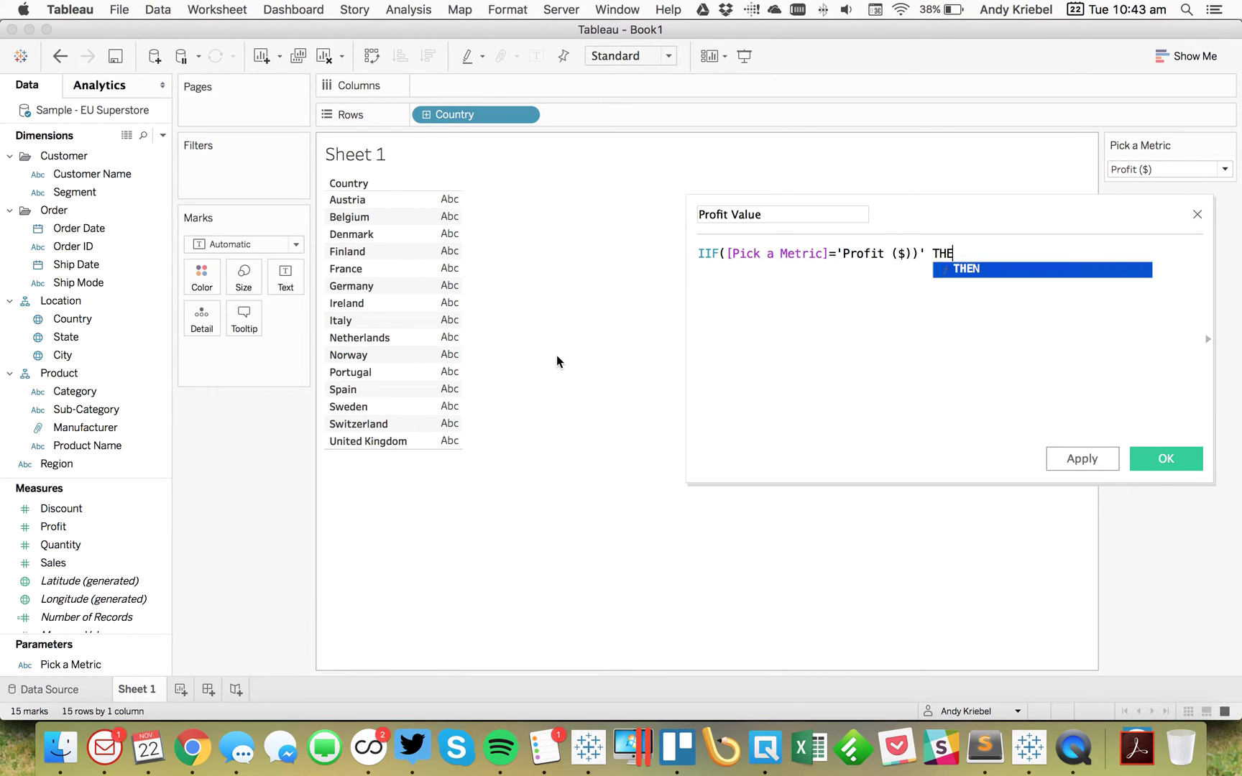
type("'")
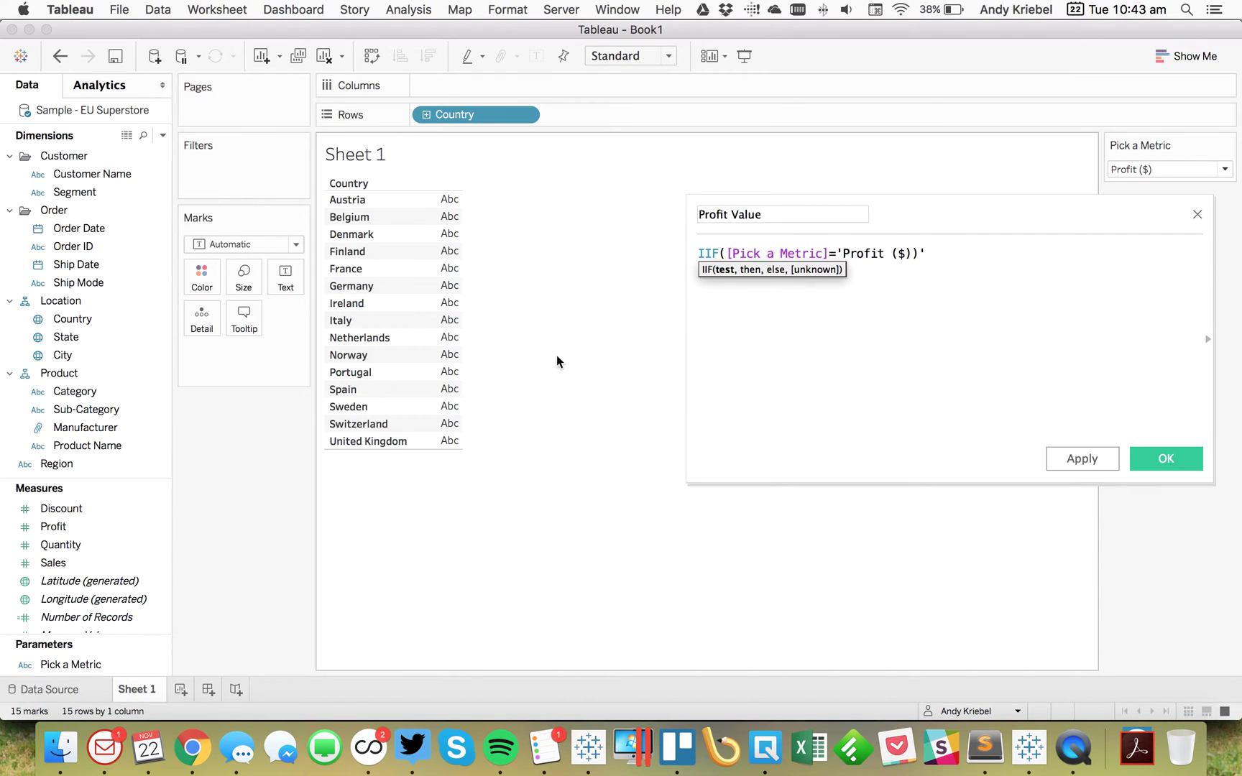
type(", sum(pro")
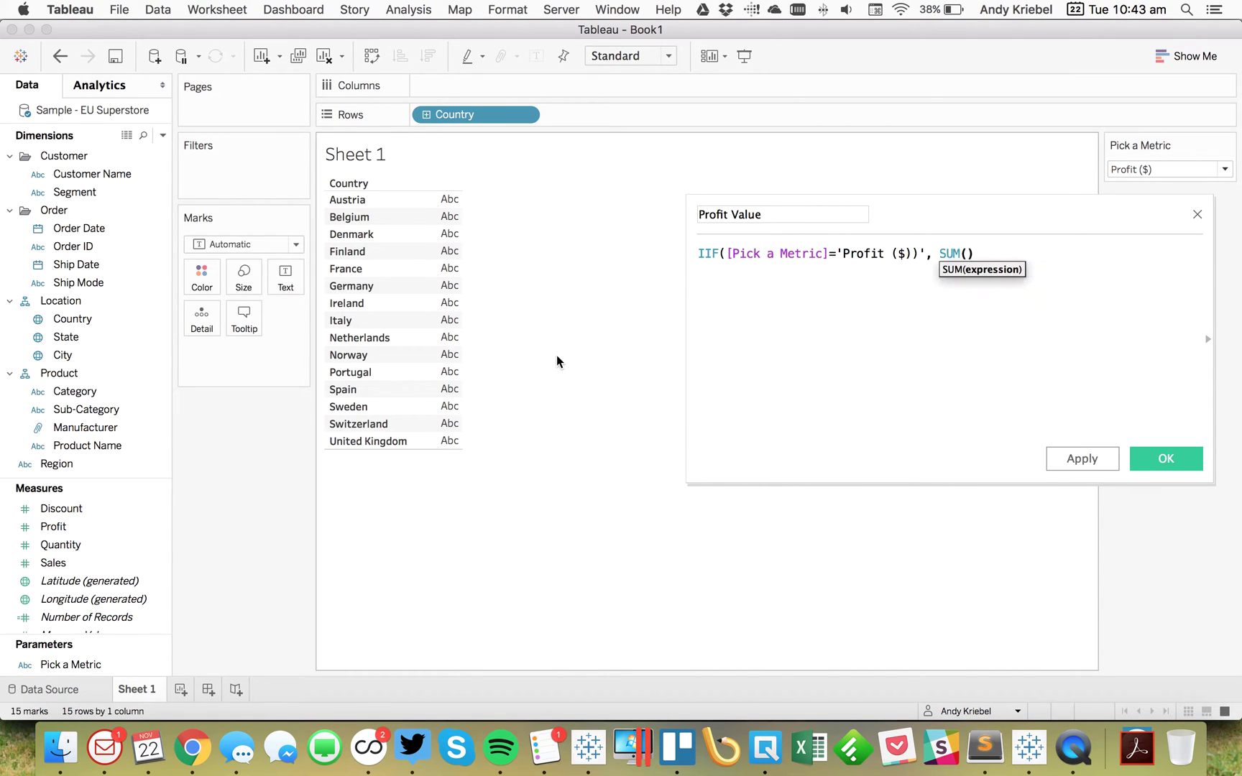
key("Down")
key("Return")
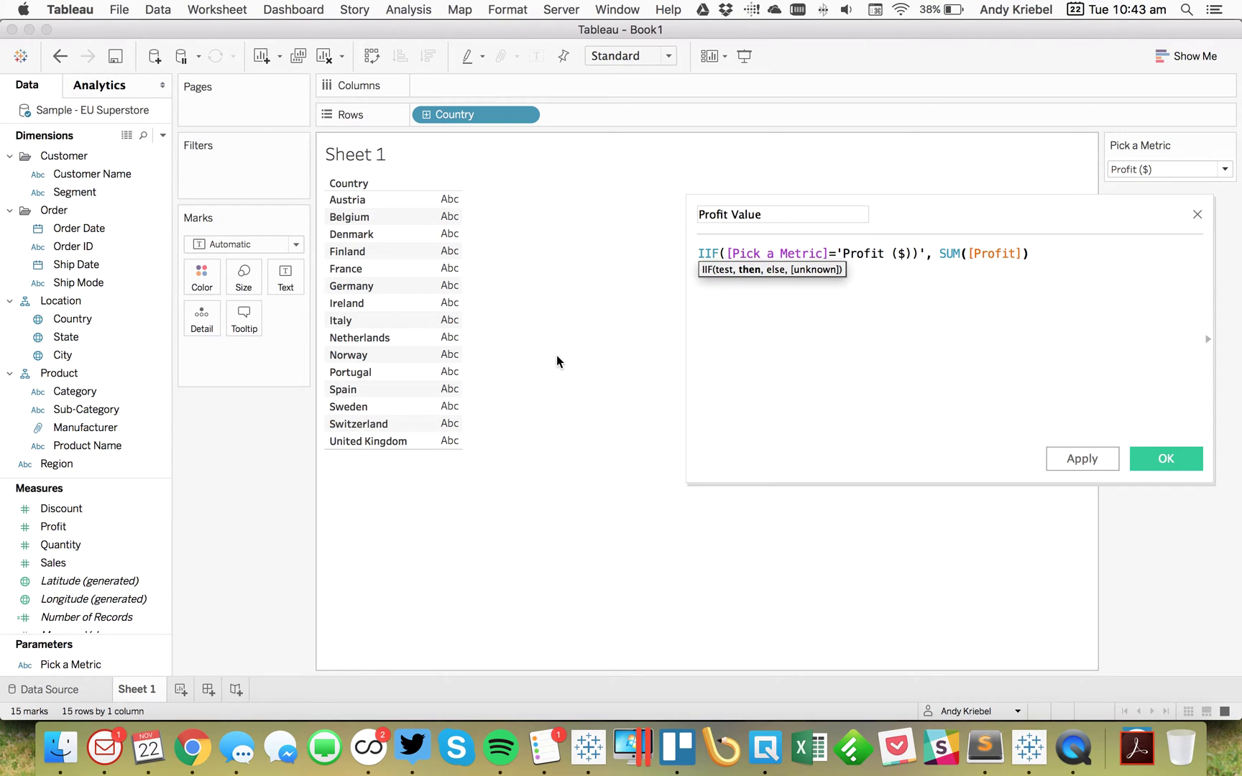
type(",NULL)")
left_click(1165, 460)
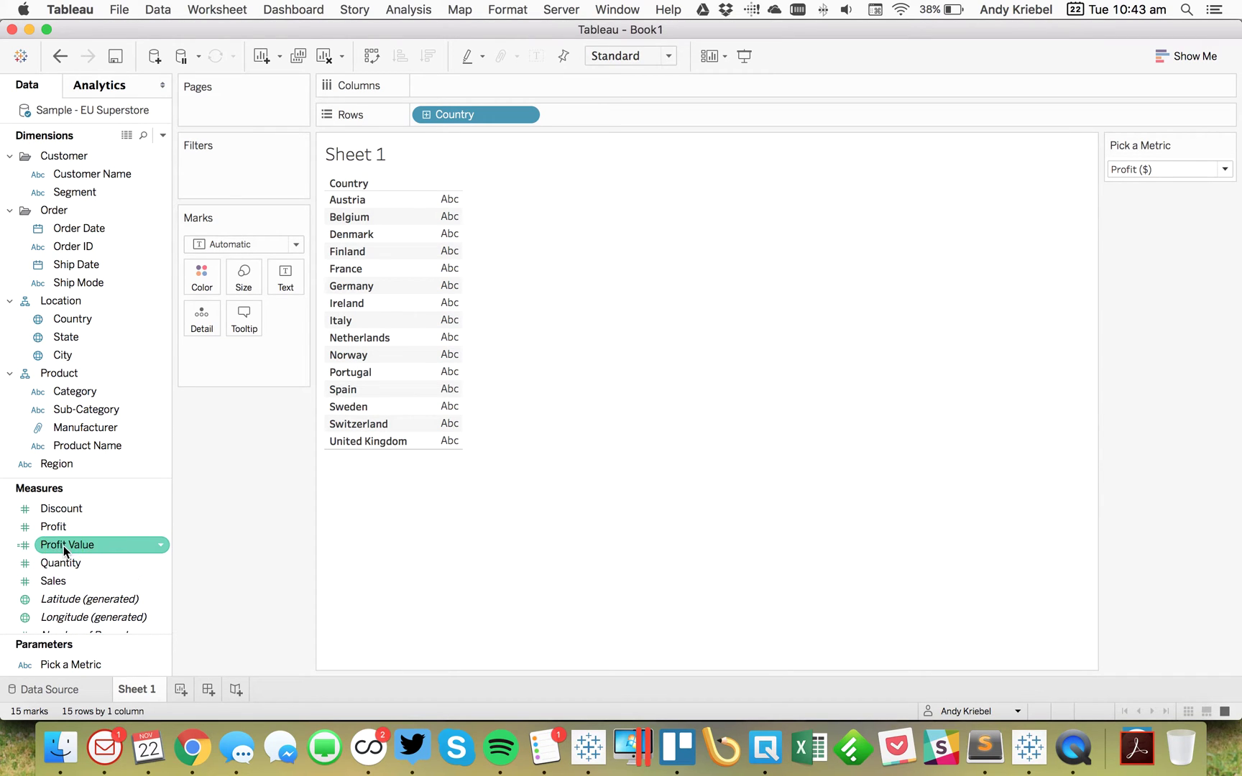
Step: Set Profit Value's default format to Currency (Custom): $ prefix, 0 decimals, ($1234) negatives
right_click(63, 546)
mouse_move(150, 446)
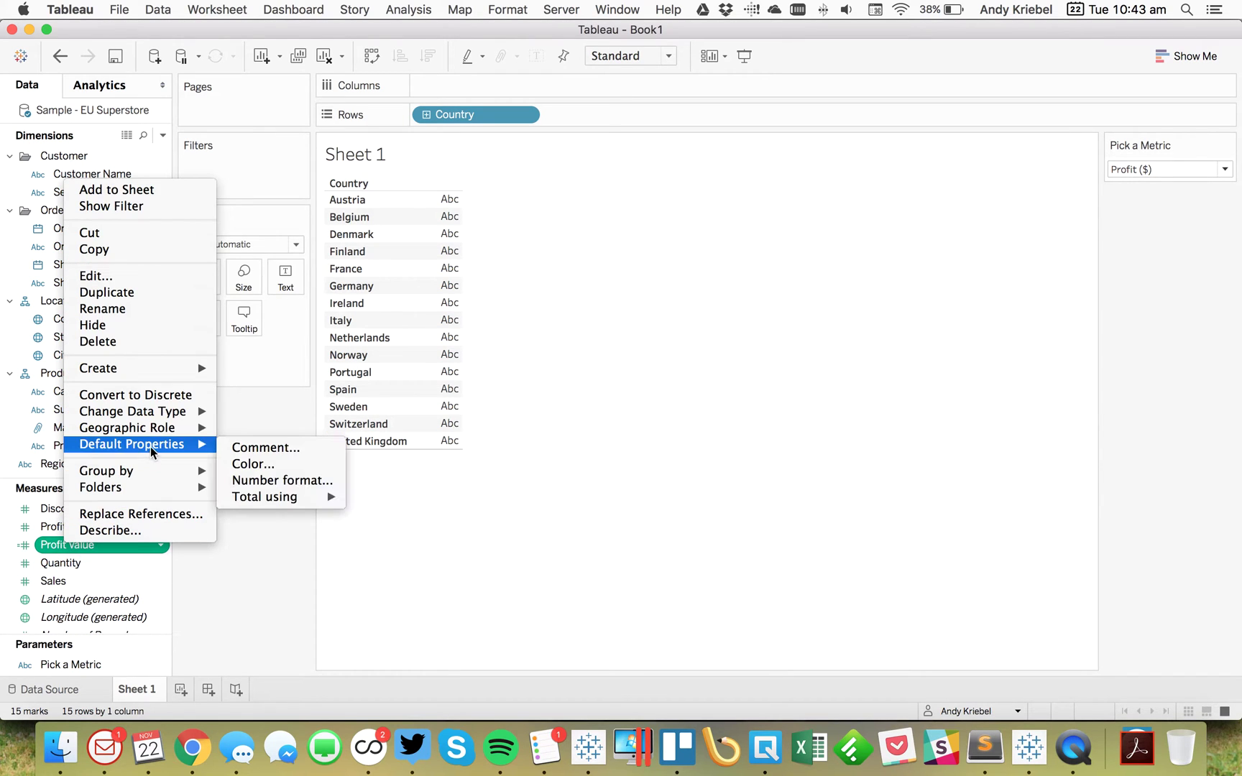
left_click(311, 482)
left_click(494, 335)
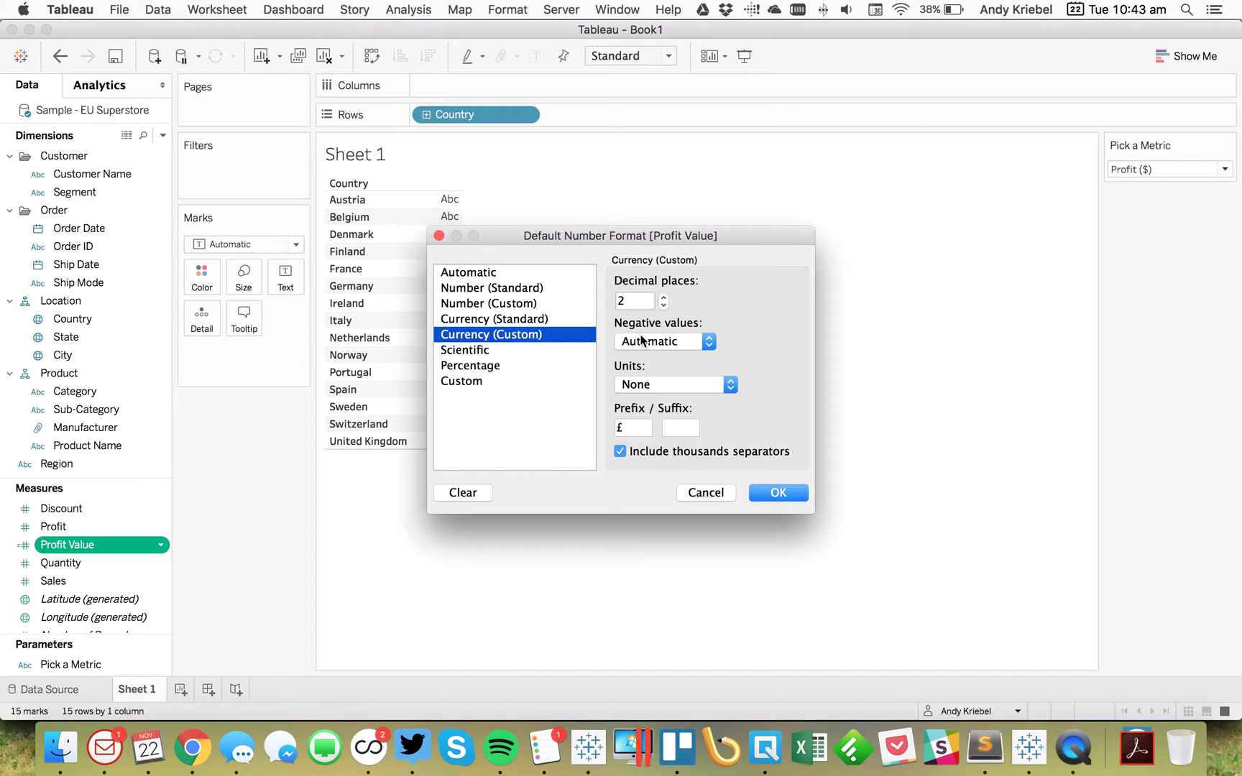
left_click(664, 304)
left_click(663, 305)
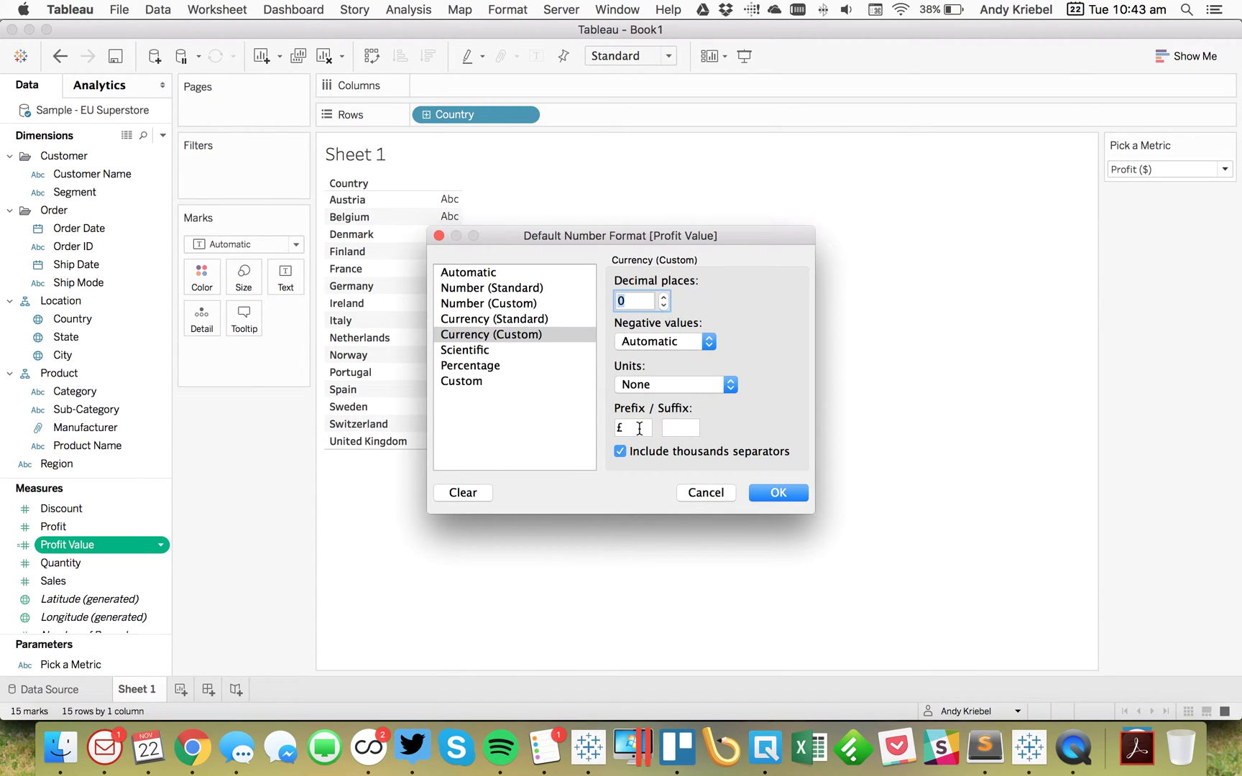
double_click(639, 427)
type("$")
left_click(647, 342)
left_click(644, 356)
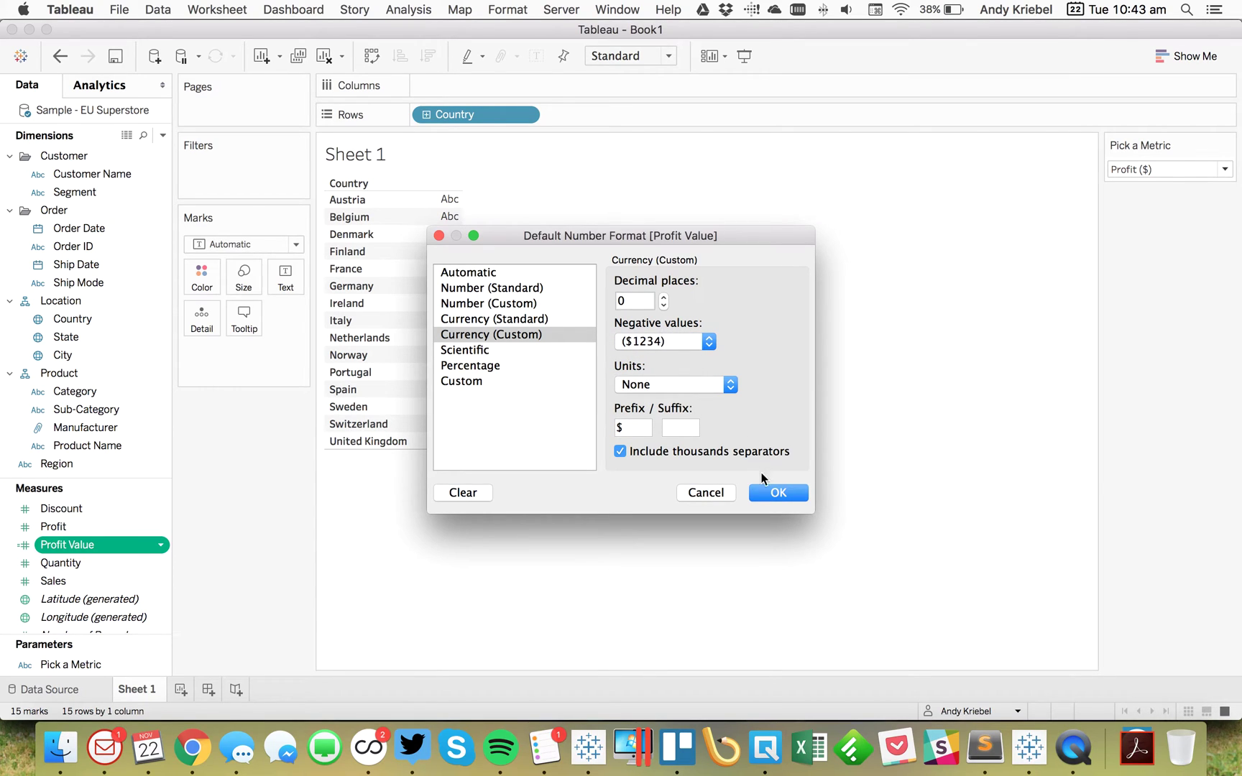
left_click(778, 495)
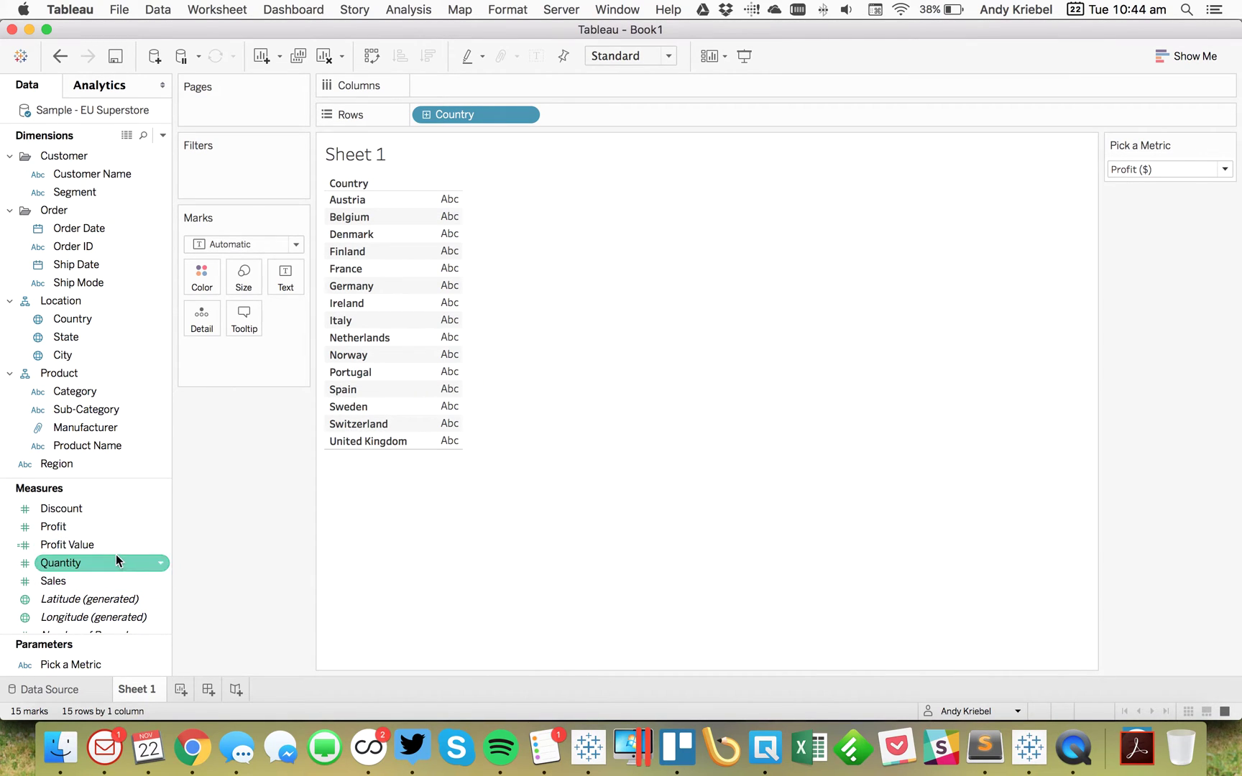
Step: Start a new calculated field named Profit Ratio Value
left_click(162, 136)
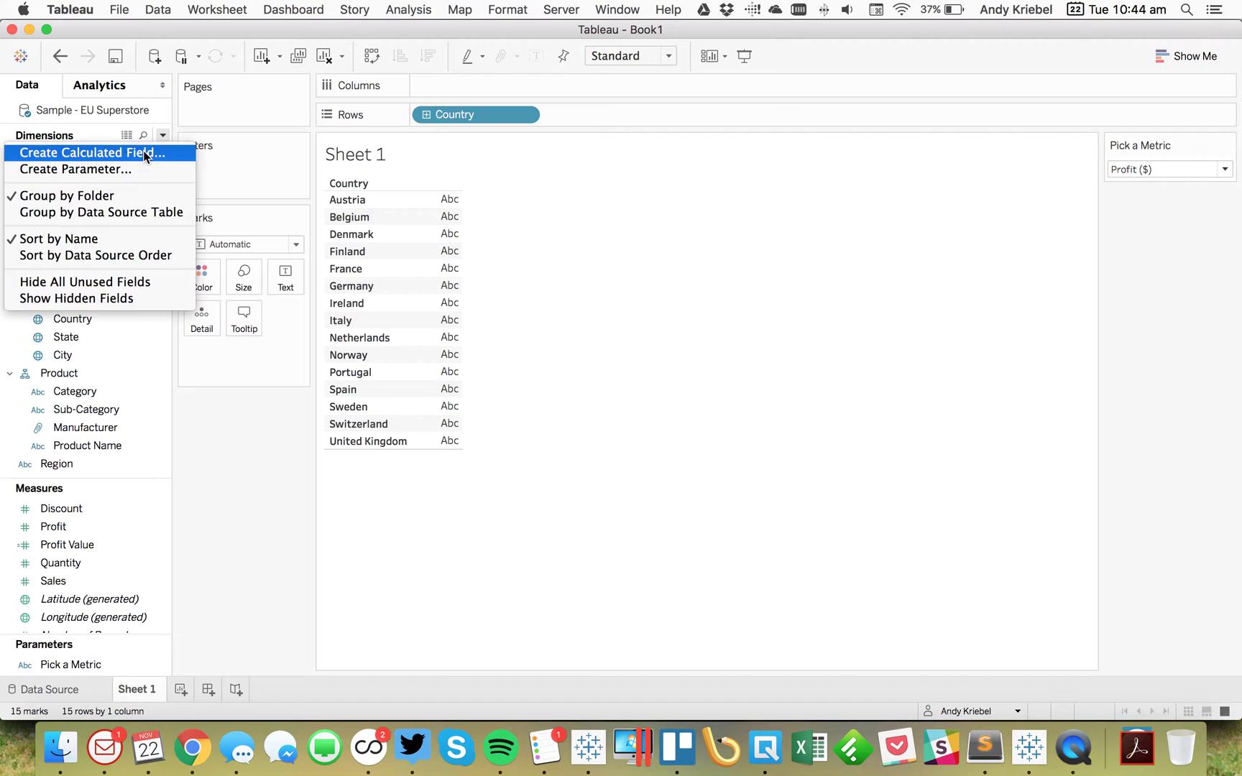
left_click(144, 153)
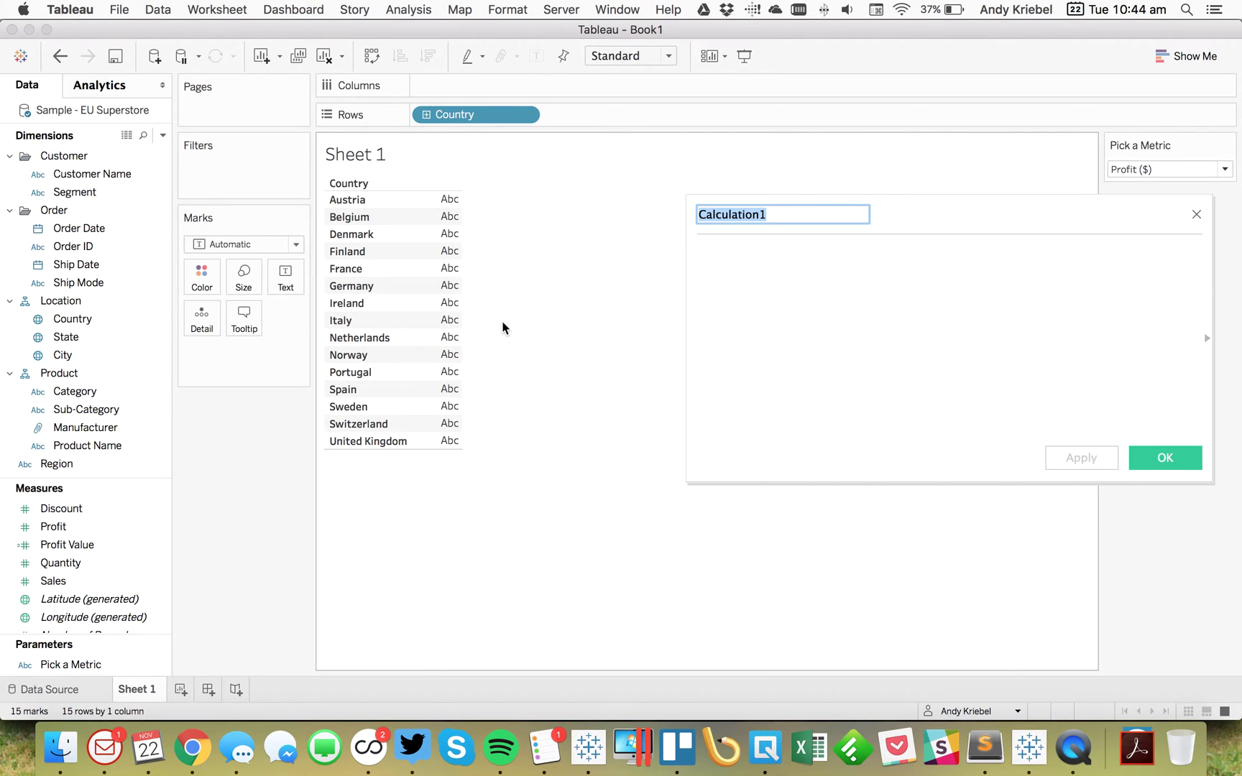
type("Profit ")
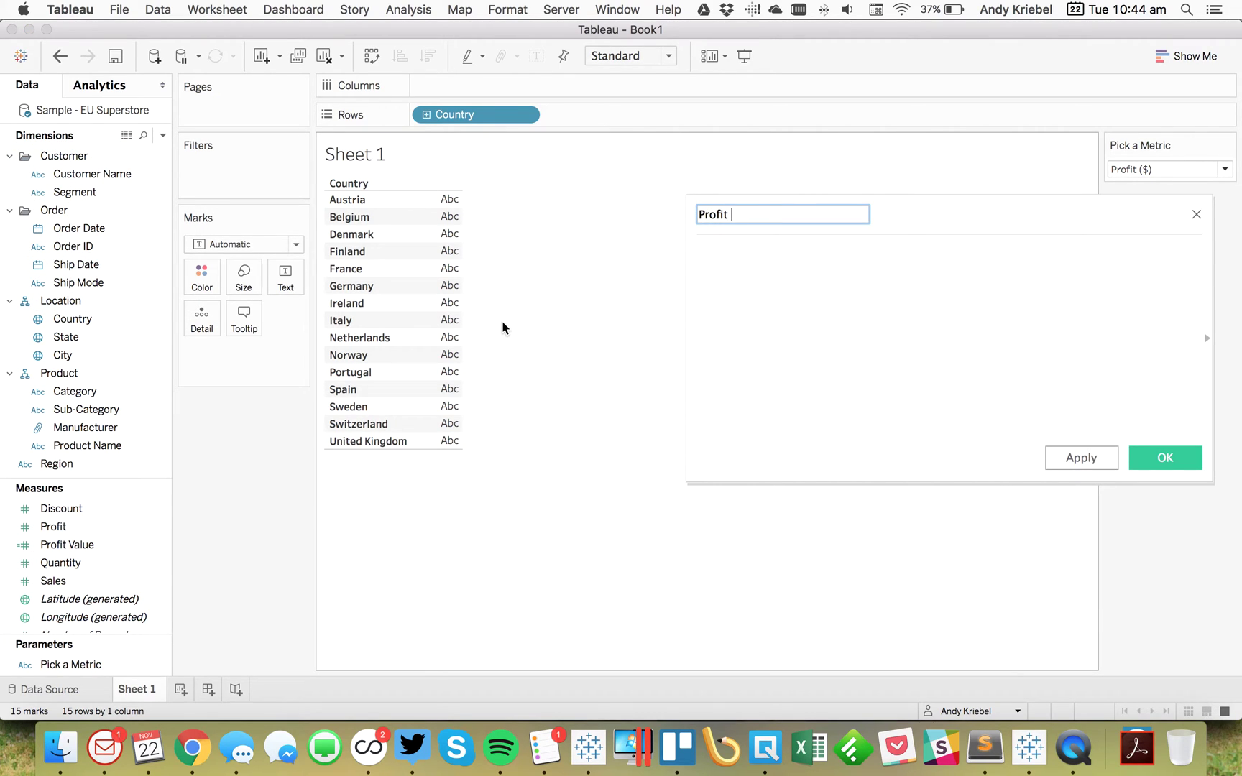
type("Ration")
key("BackSpace")
key("BackSpace")
type("Value")
key("Tab")
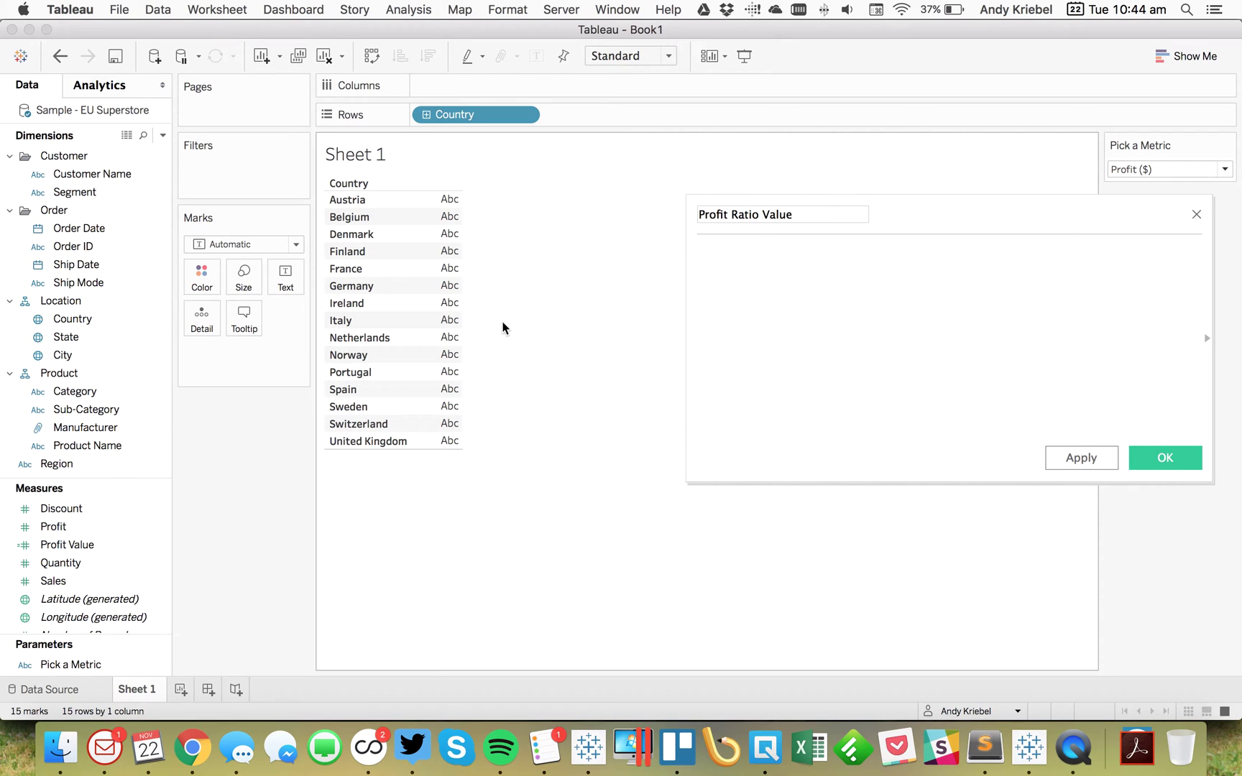
Step: Begin the formula with IIF([Pick a Metric]='Profit Ratio', SUM(
type("IF")
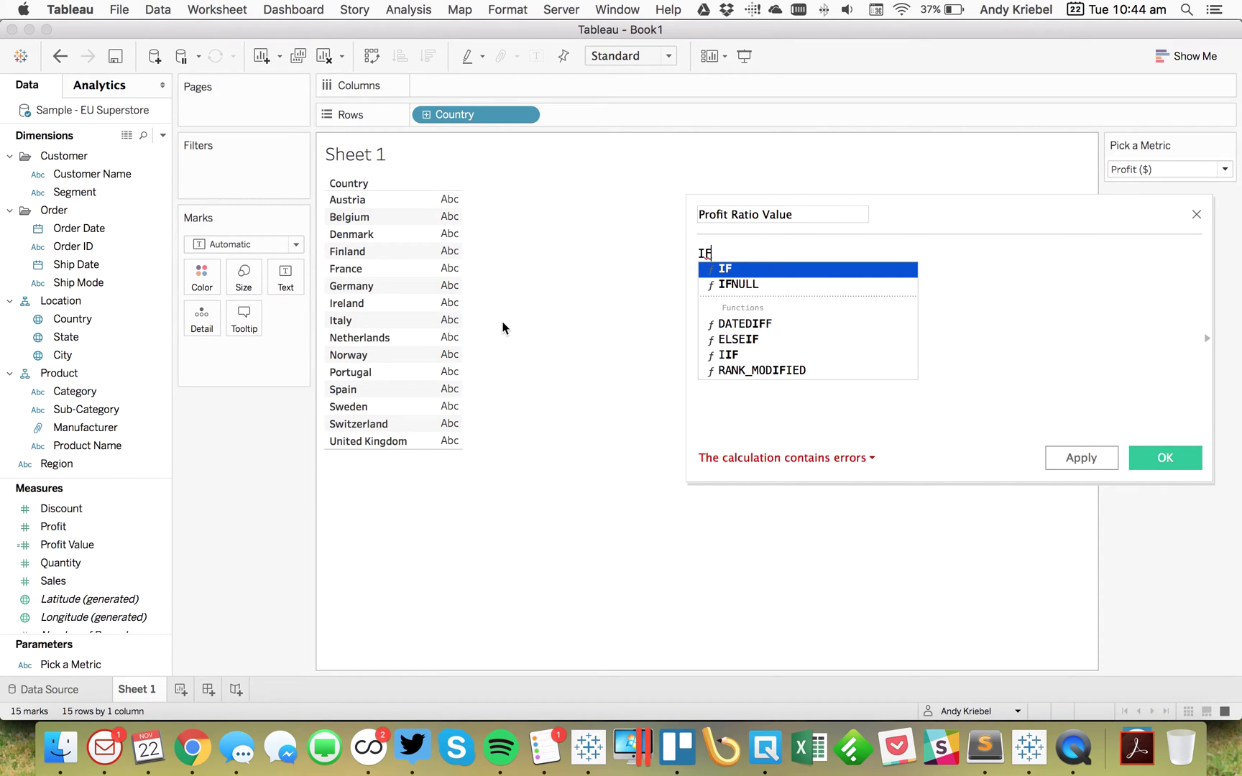
key("Down")
key("Down")
key("Down")
key("Down")
key("Return")
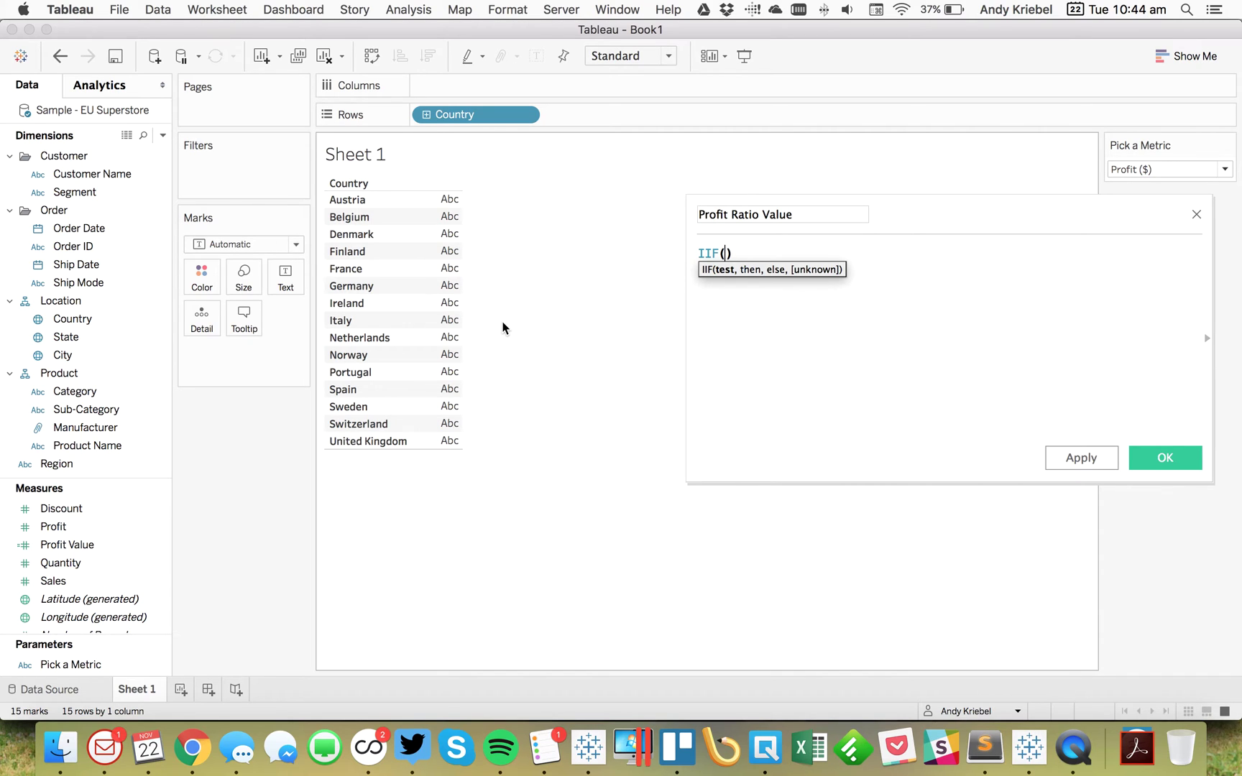
type("po")
key("BackSpace")
type("i")
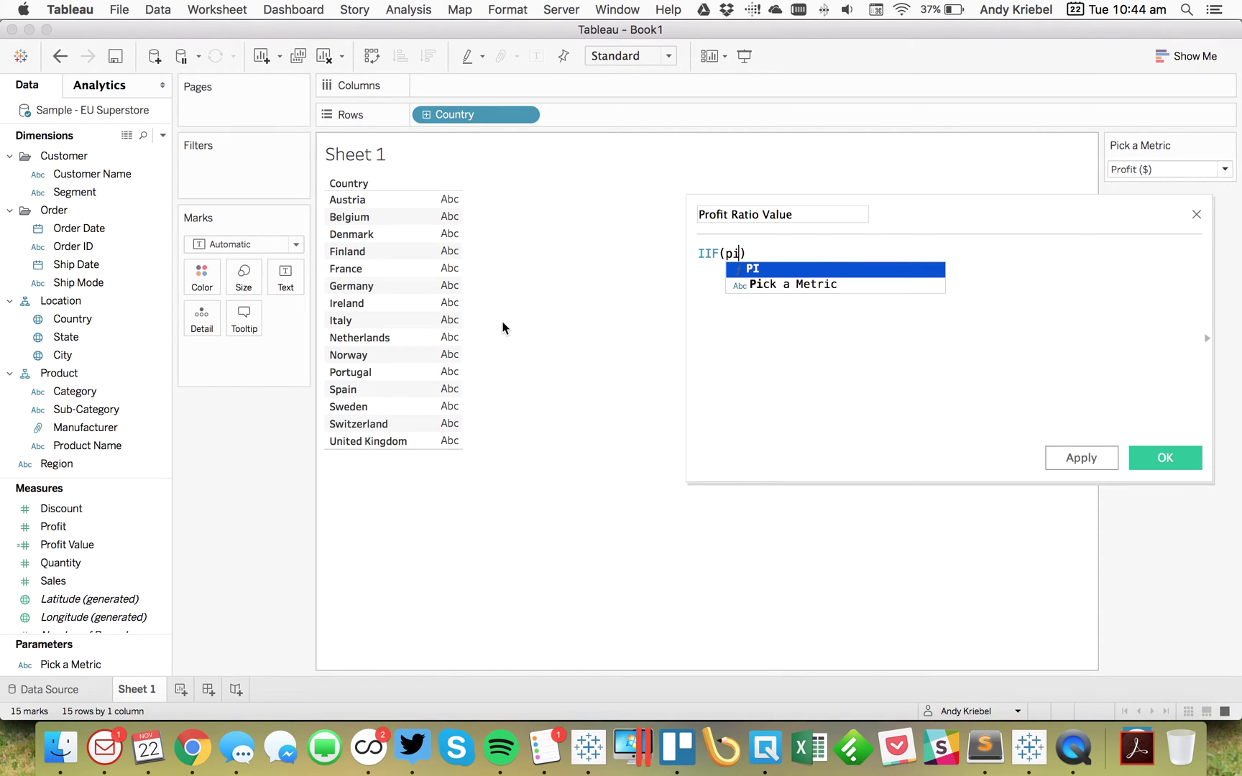
key("Down")
key("Return")
type("='Profit ")
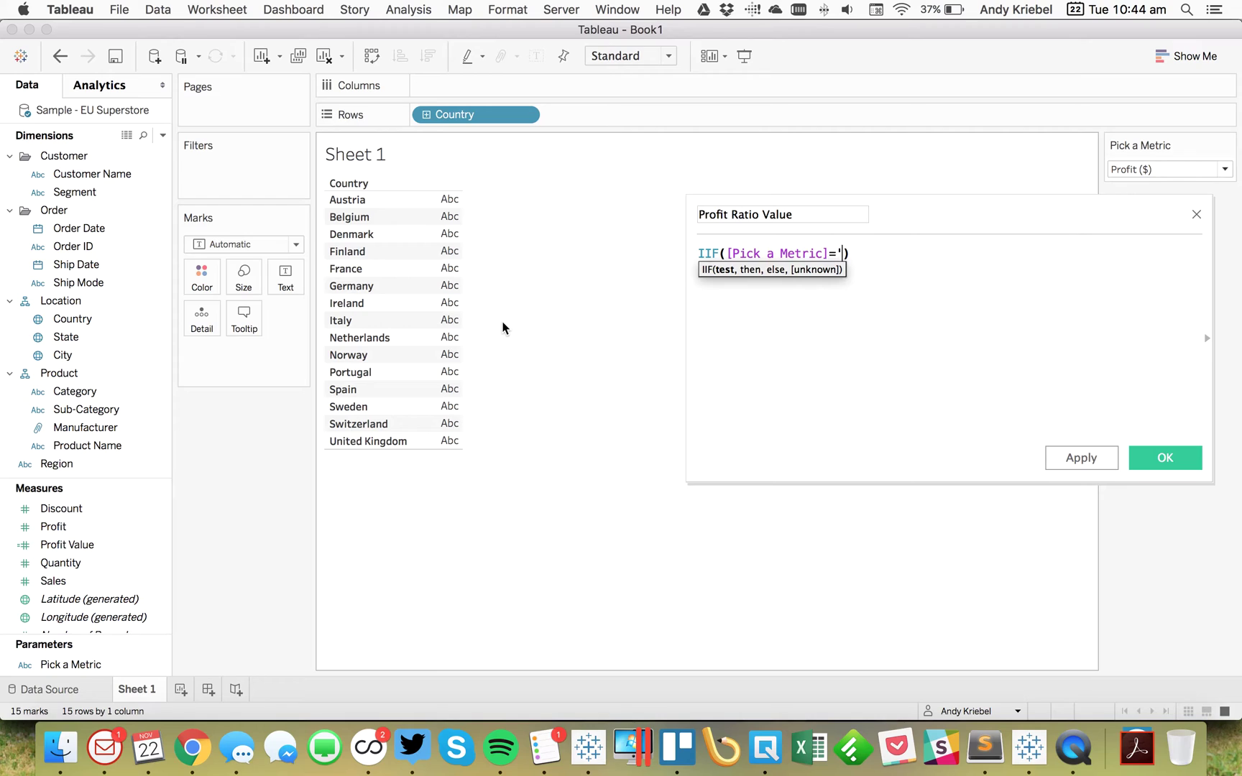
type("Ratio', ")
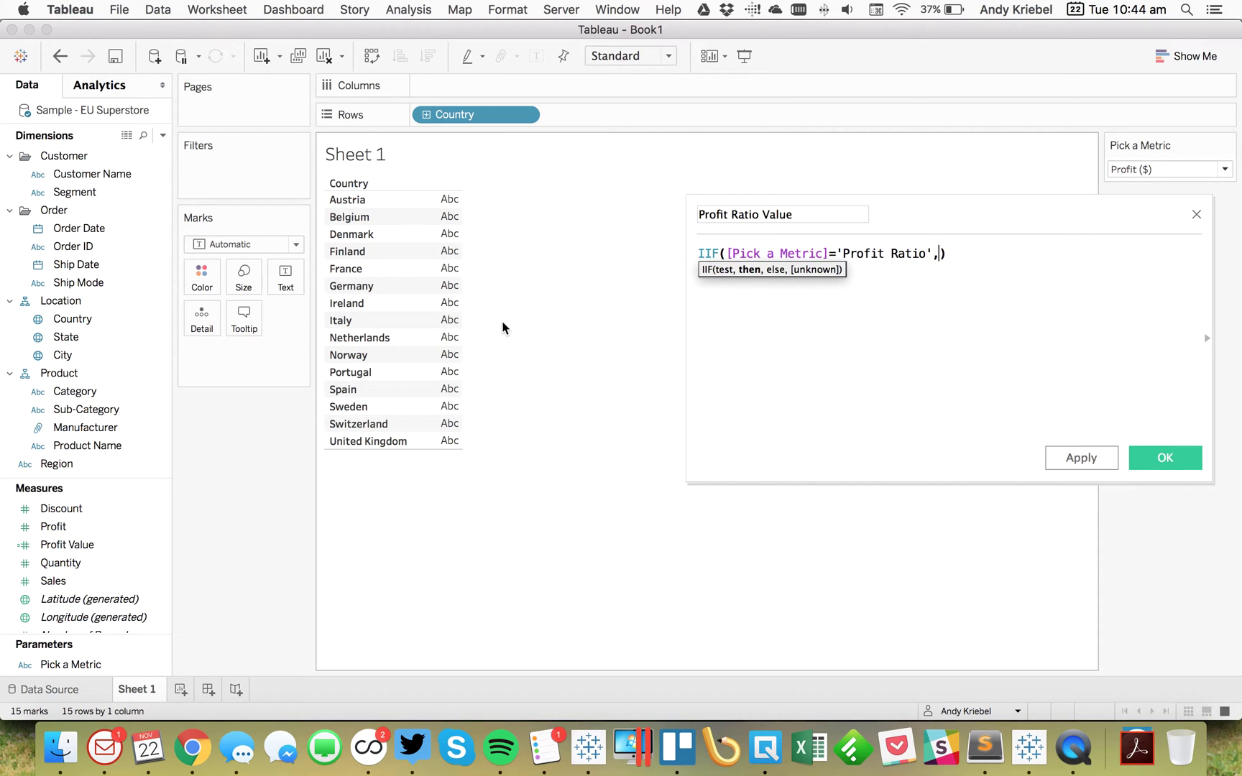
type("sum")
key("Return")
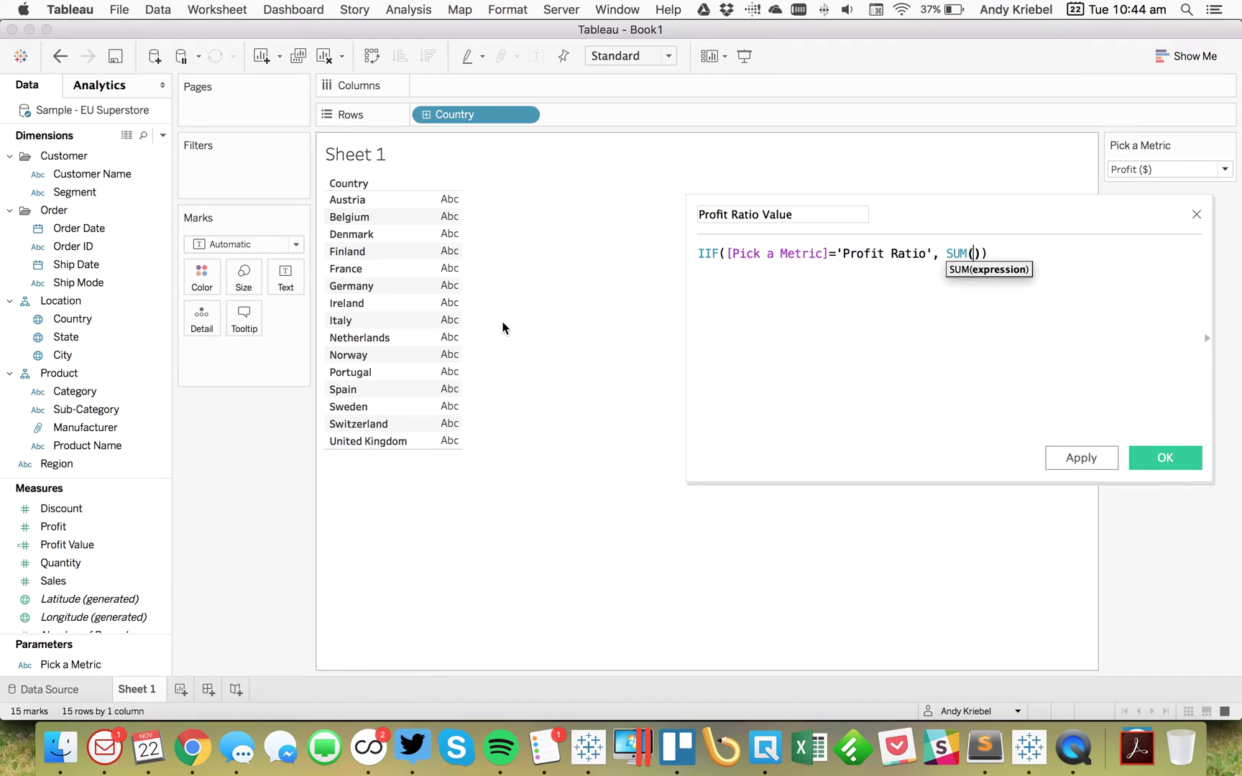
Step: Complete it as SUM([Profit])/SUM([Sales]),NULL) and save the calculation
type("profi")
key("Return")
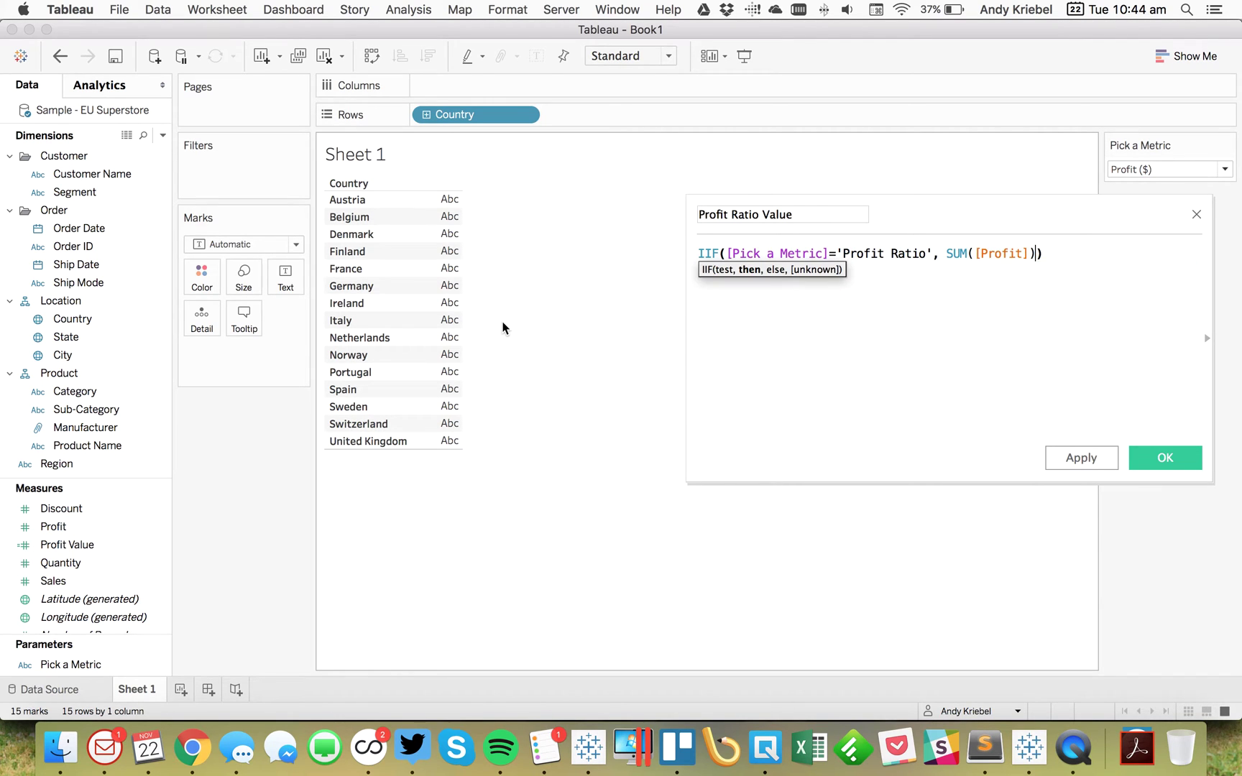
type("/sum")
key("Return")
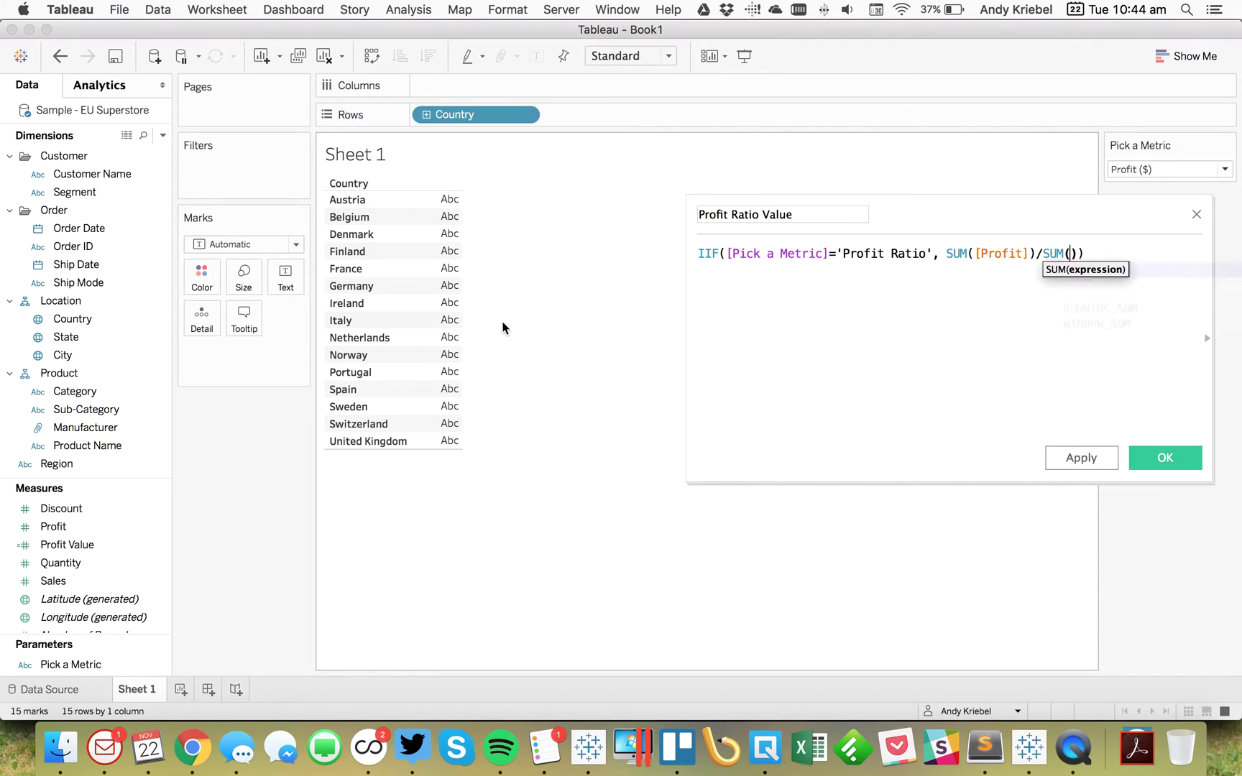
type("sal")
key("Return")
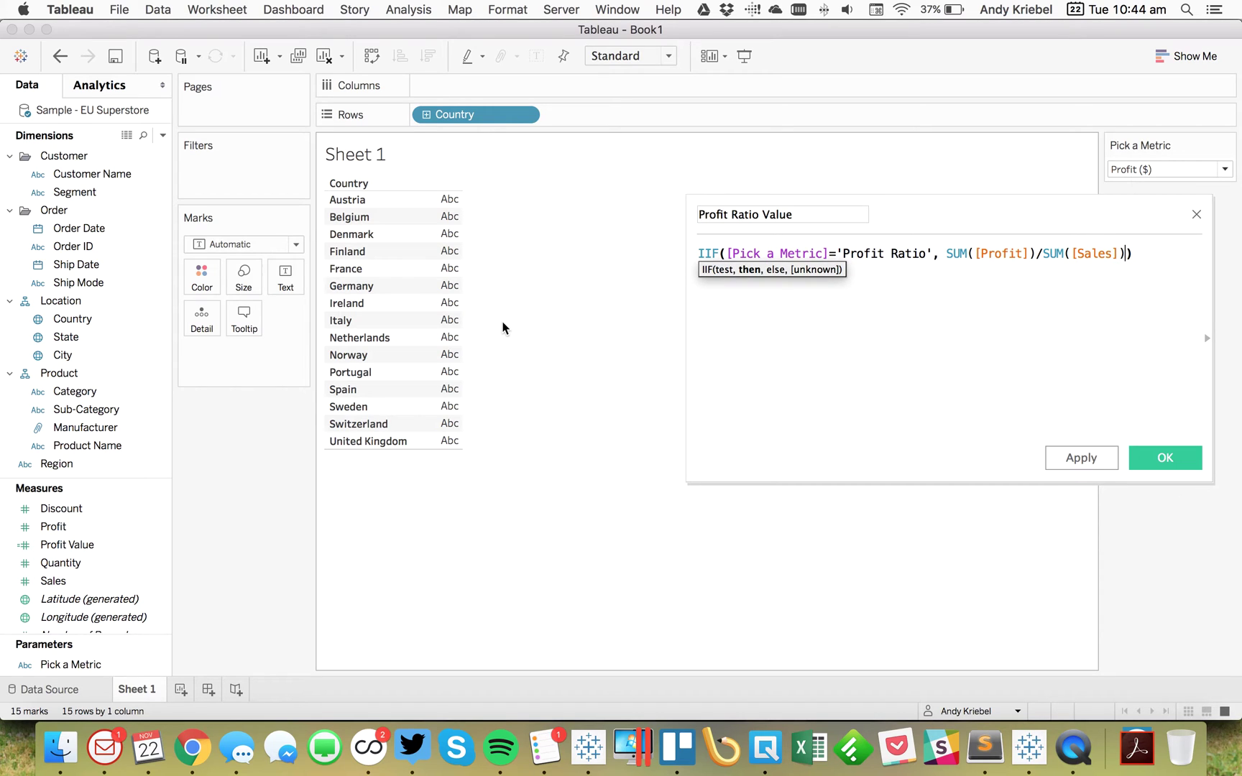
type(",nu")
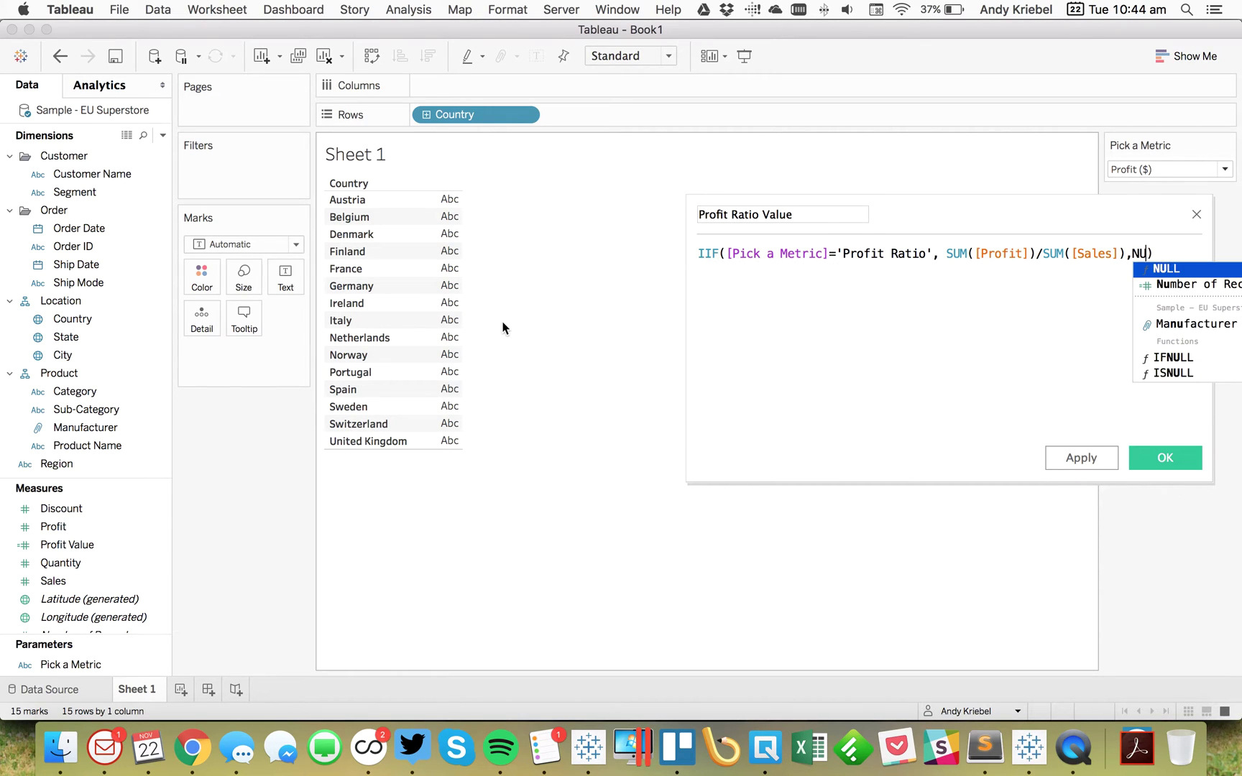
key("Return")
left_click(1133, 464)
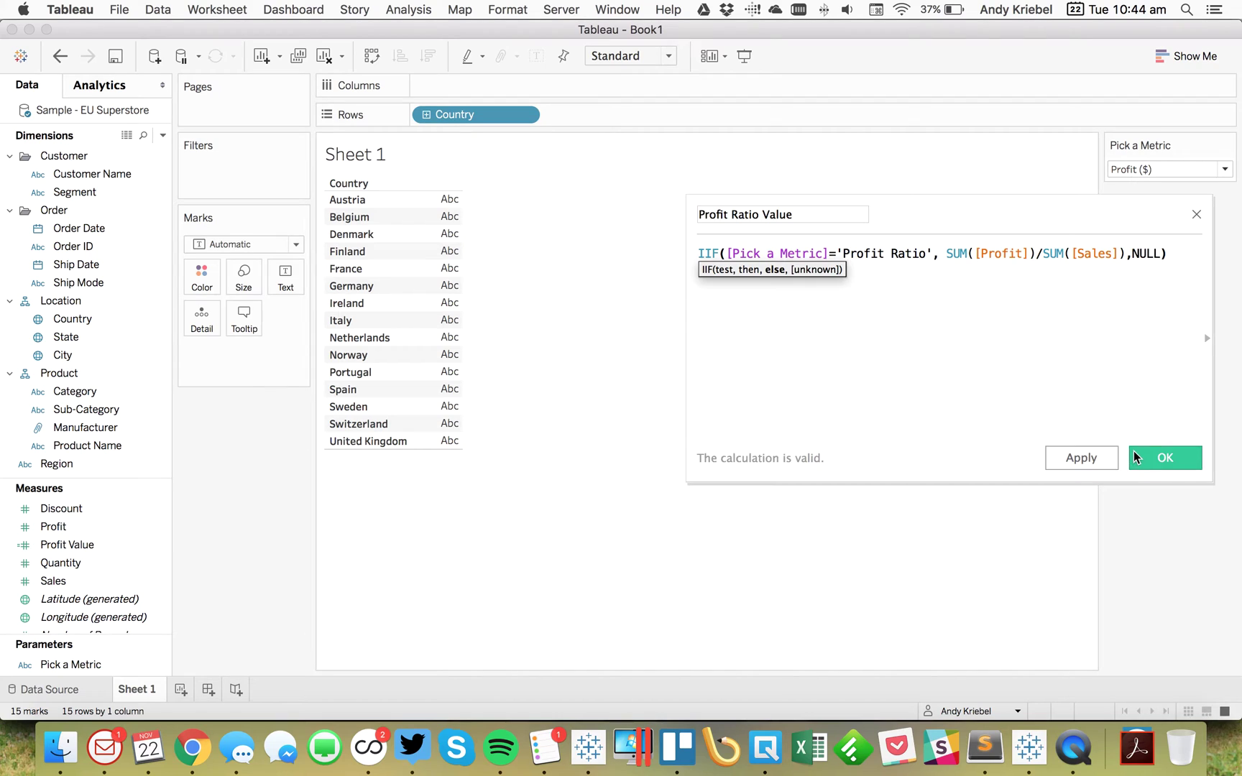
left_click(85, 564)
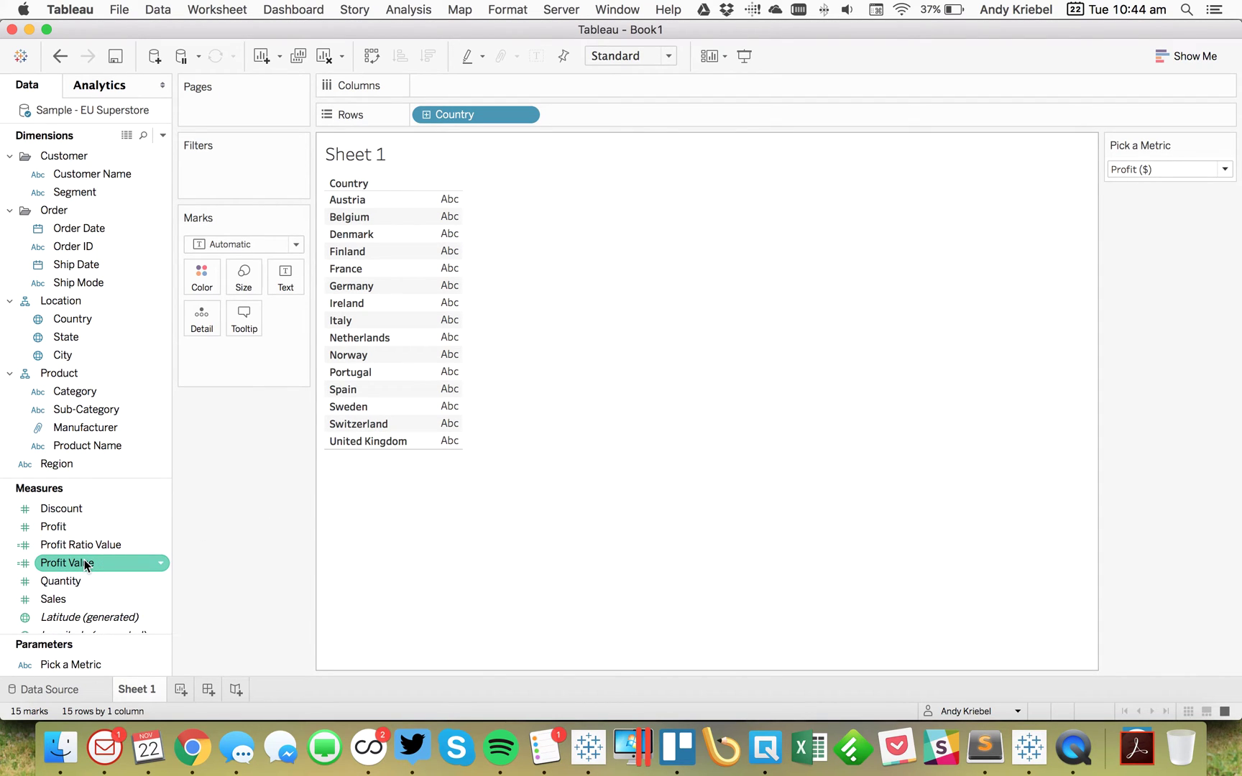
Step: Set Profit Ratio Value's default number format to the custom code 0%;(0%)
left_click(85, 545)
right_click(90, 545)
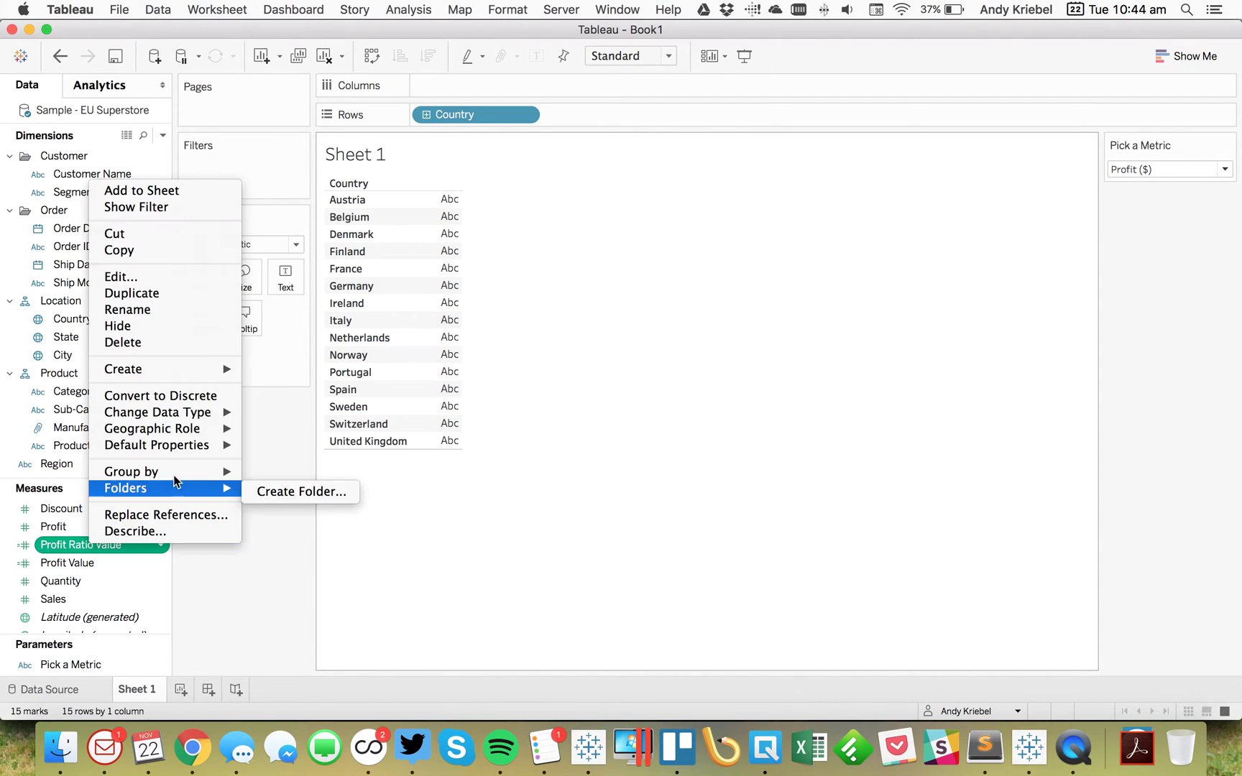
mouse_move(213, 446)
left_click(309, 482)
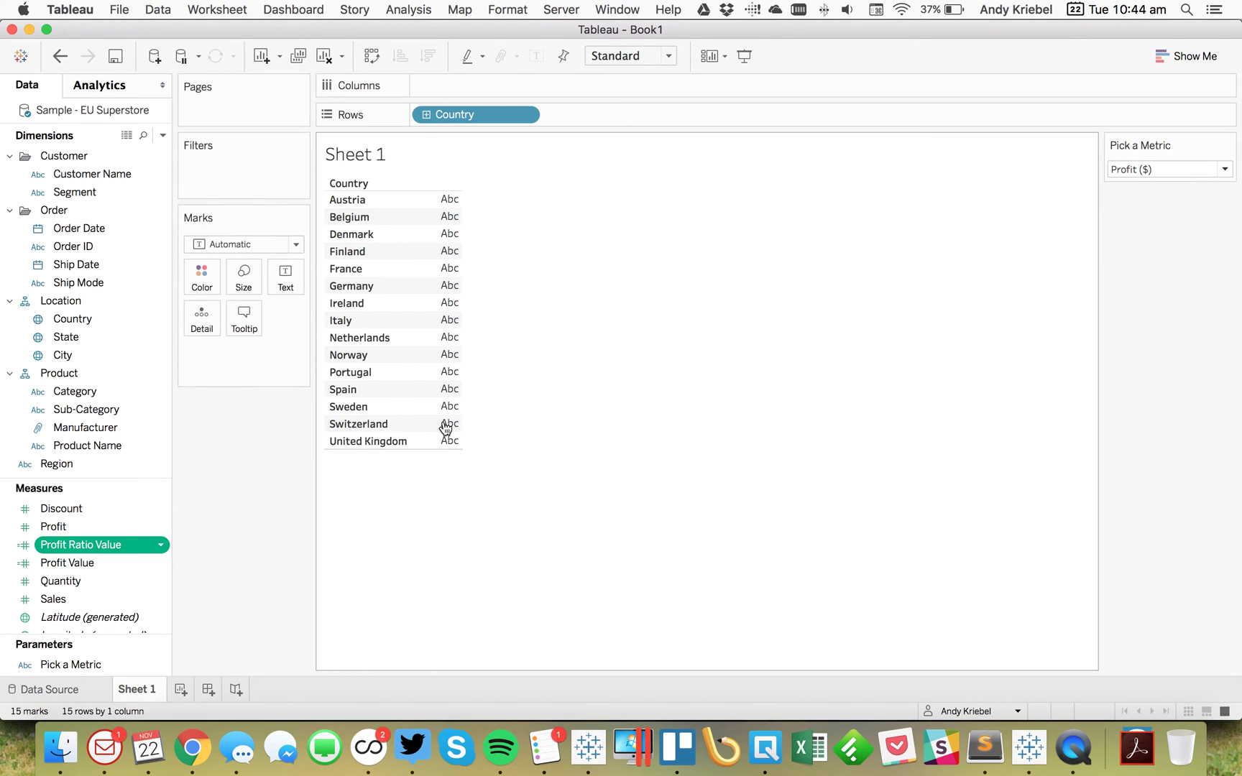
left_click(513, 364)
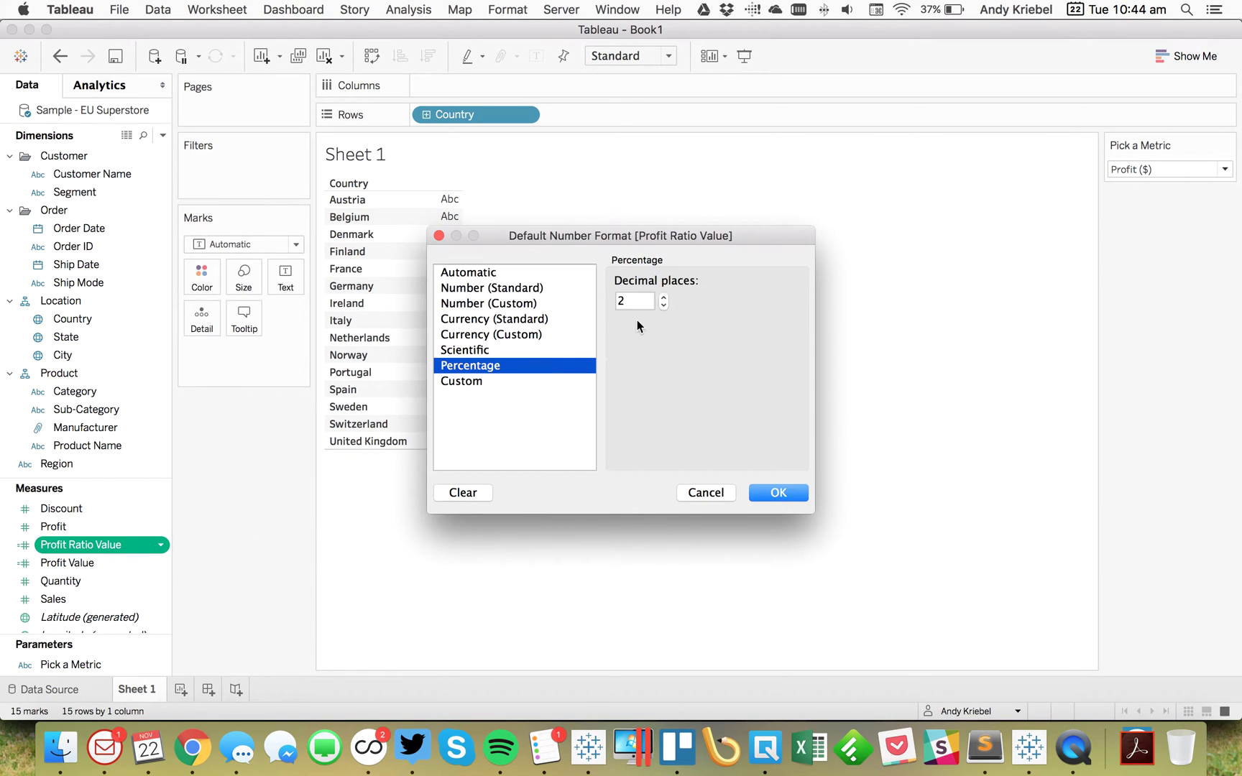
left_click(664, 305)
left_click(664, 305)
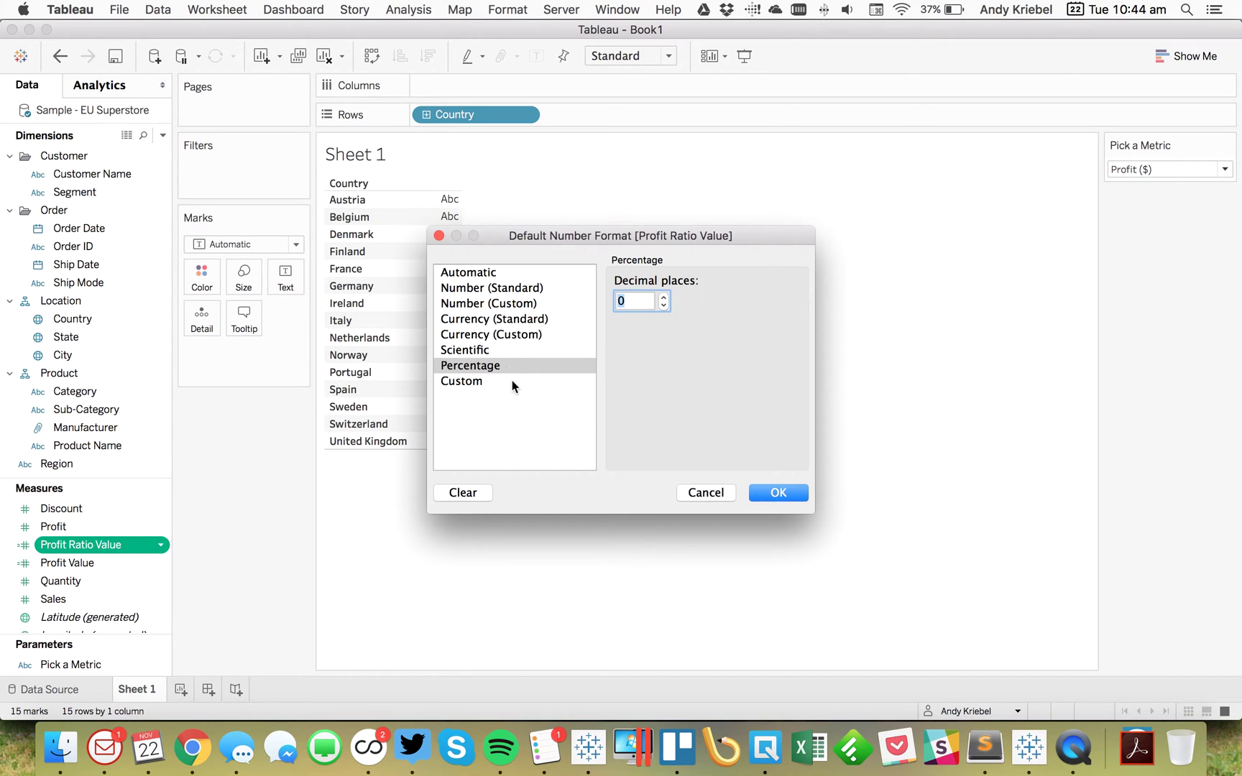
left_click(488, 383)
left_click(645, 302)
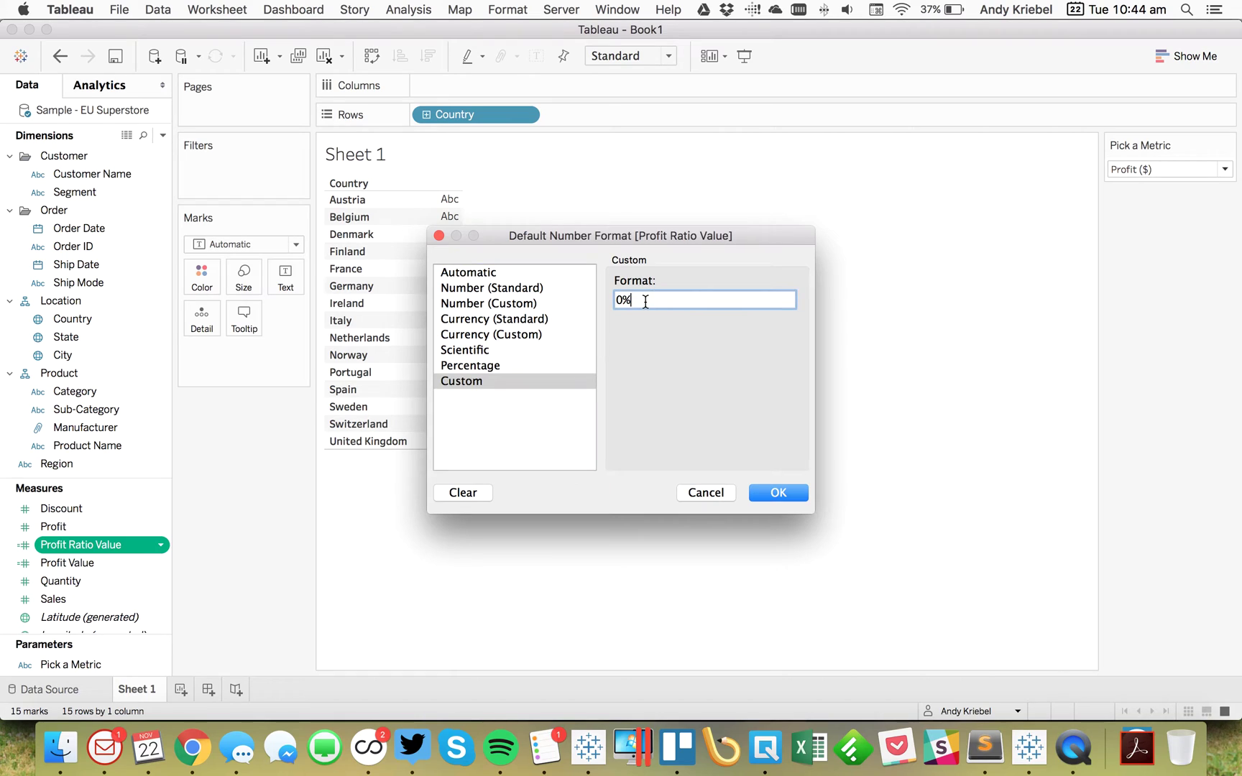
type(";(0%)")
left_click(779, 492)
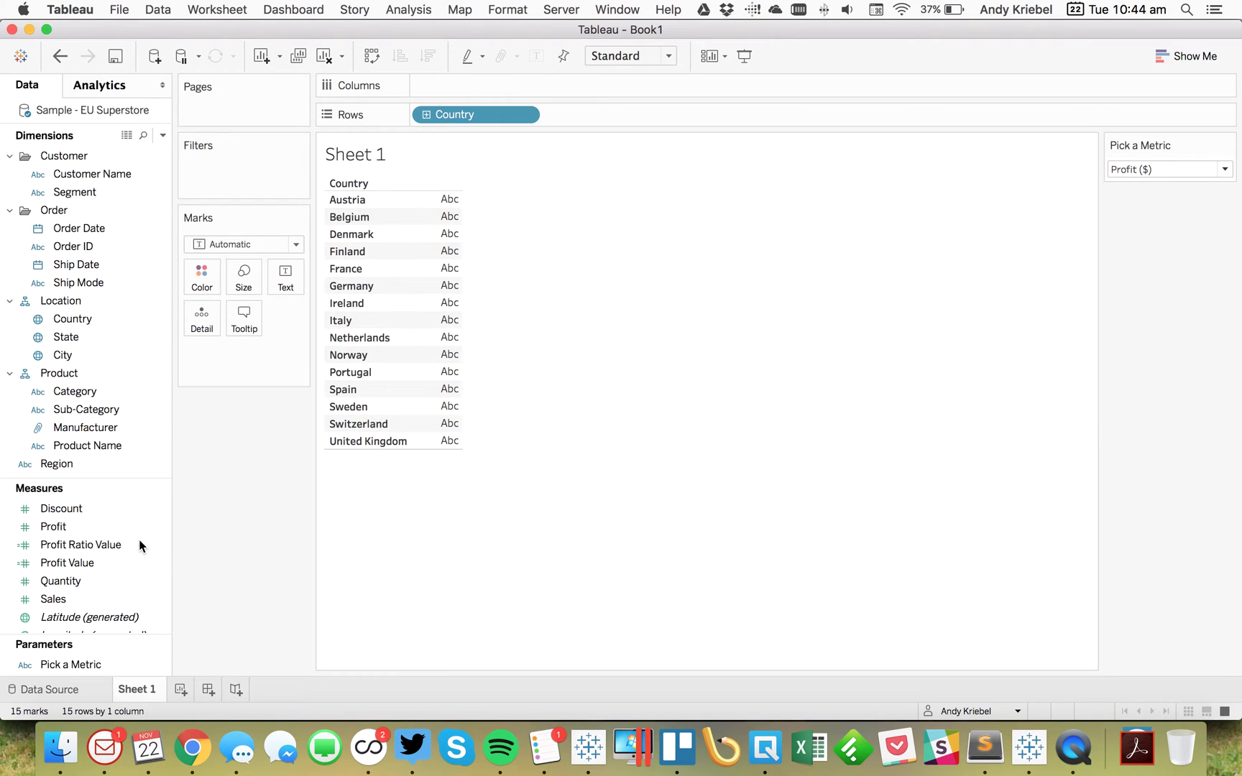
Step: Start a new calculated field named Discount Value
left_click(163, 135)
left_click(72, 153)
left_click_drag(821, 205, 668, 261)
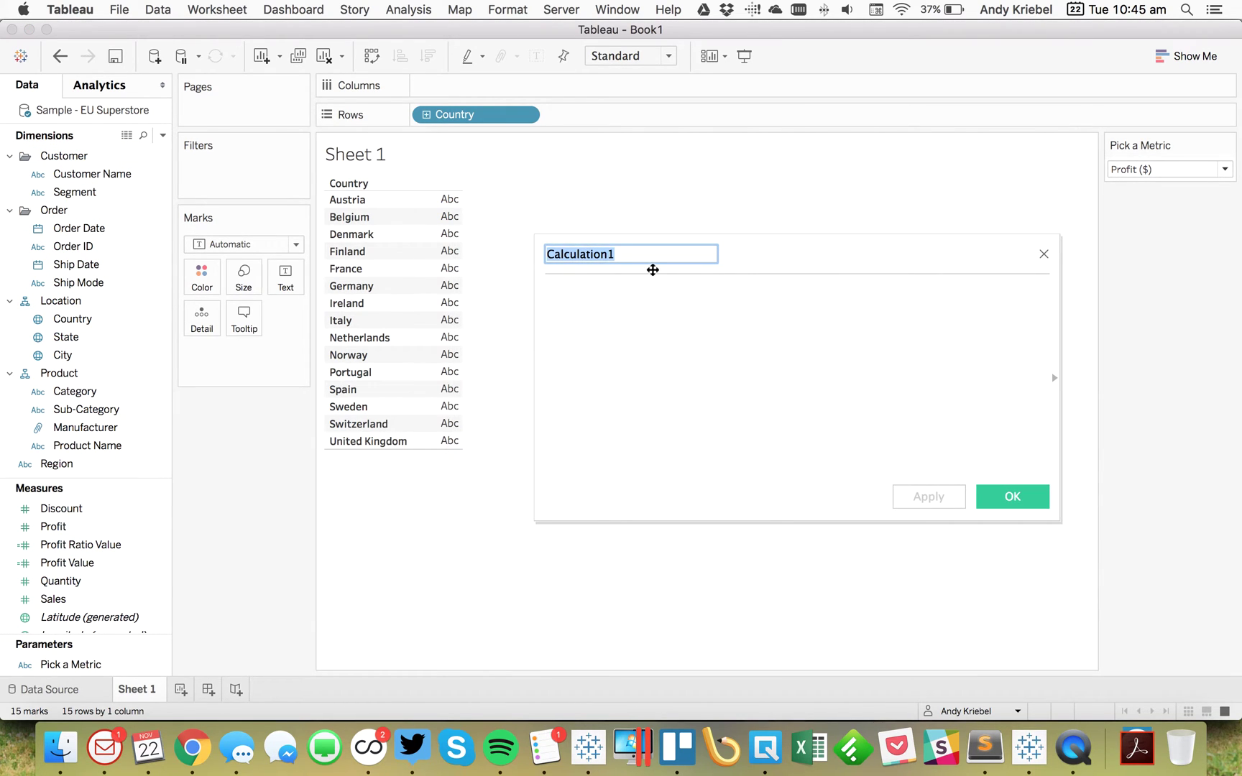
type("Discount Vlua")
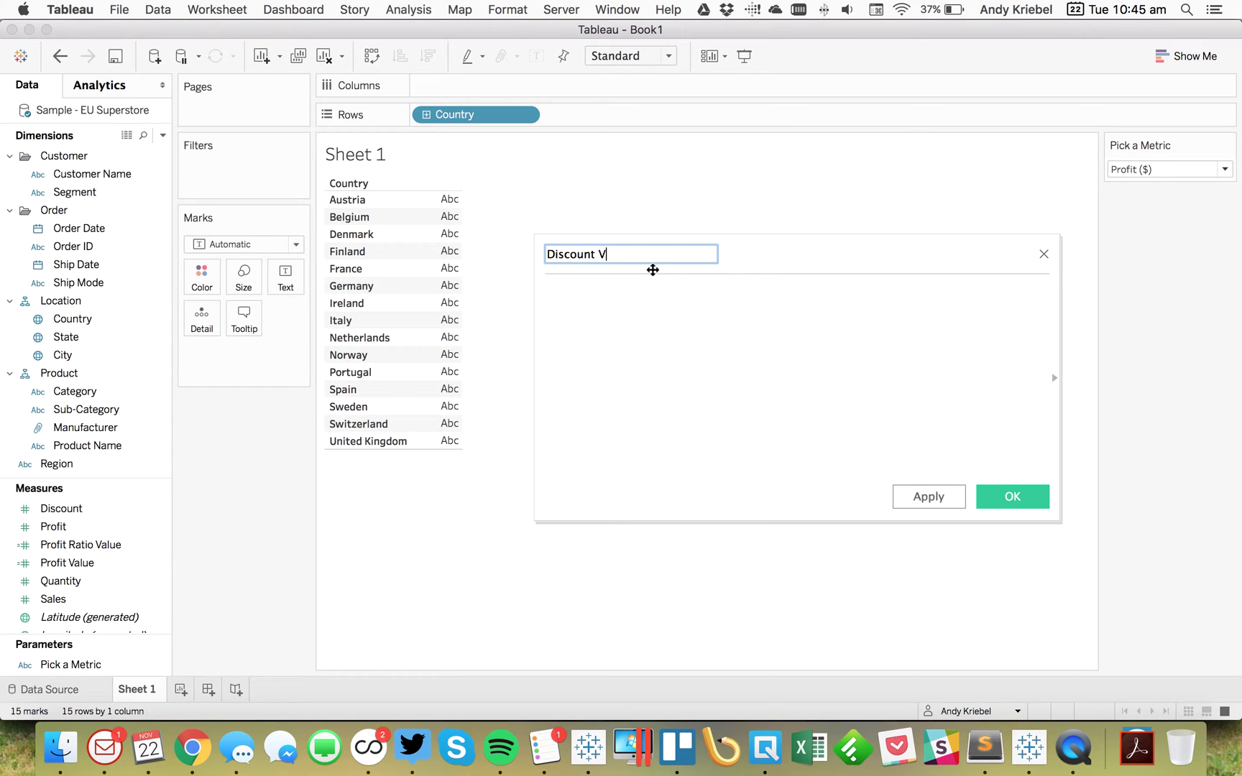
key("BackSpace")
key("BackSpace")
key("BackSpace")
type("alue")
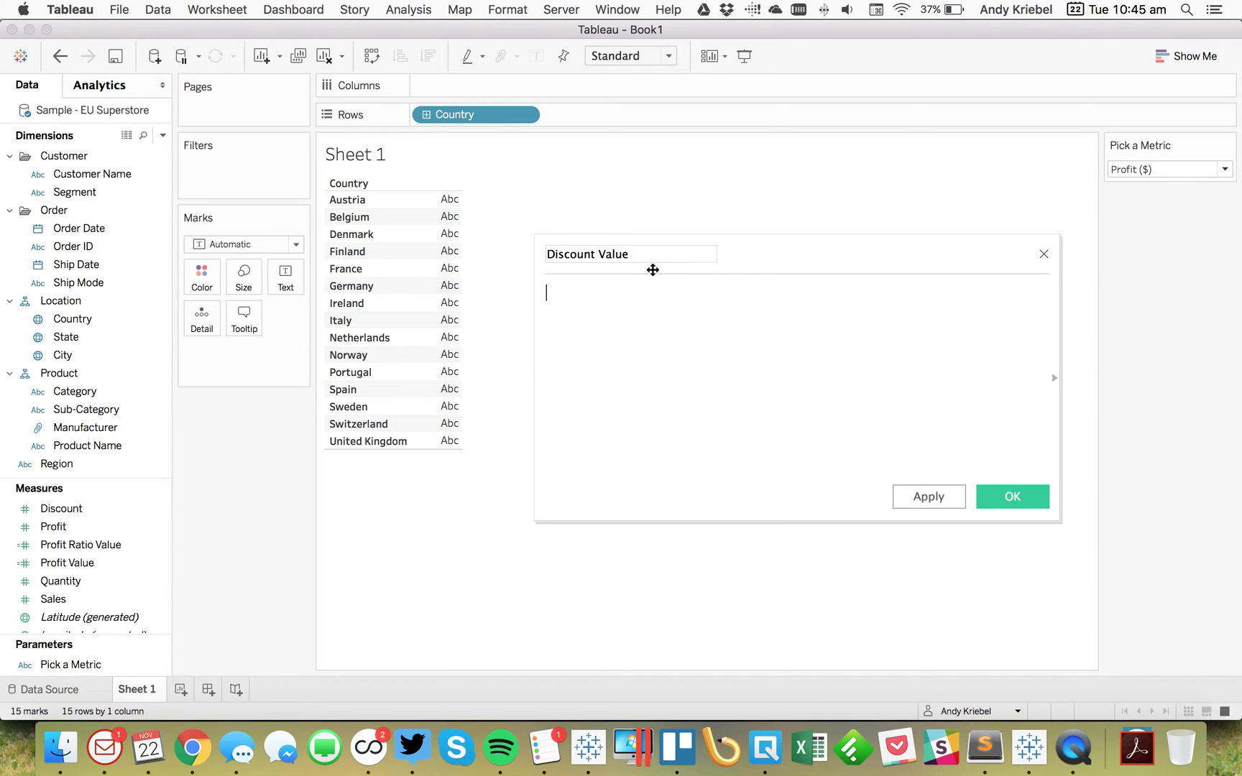
Step: Enter IIF([Pick a Metric]='Discount',AVG([Discount]),NULL) and save the calculation
type("IIF(")
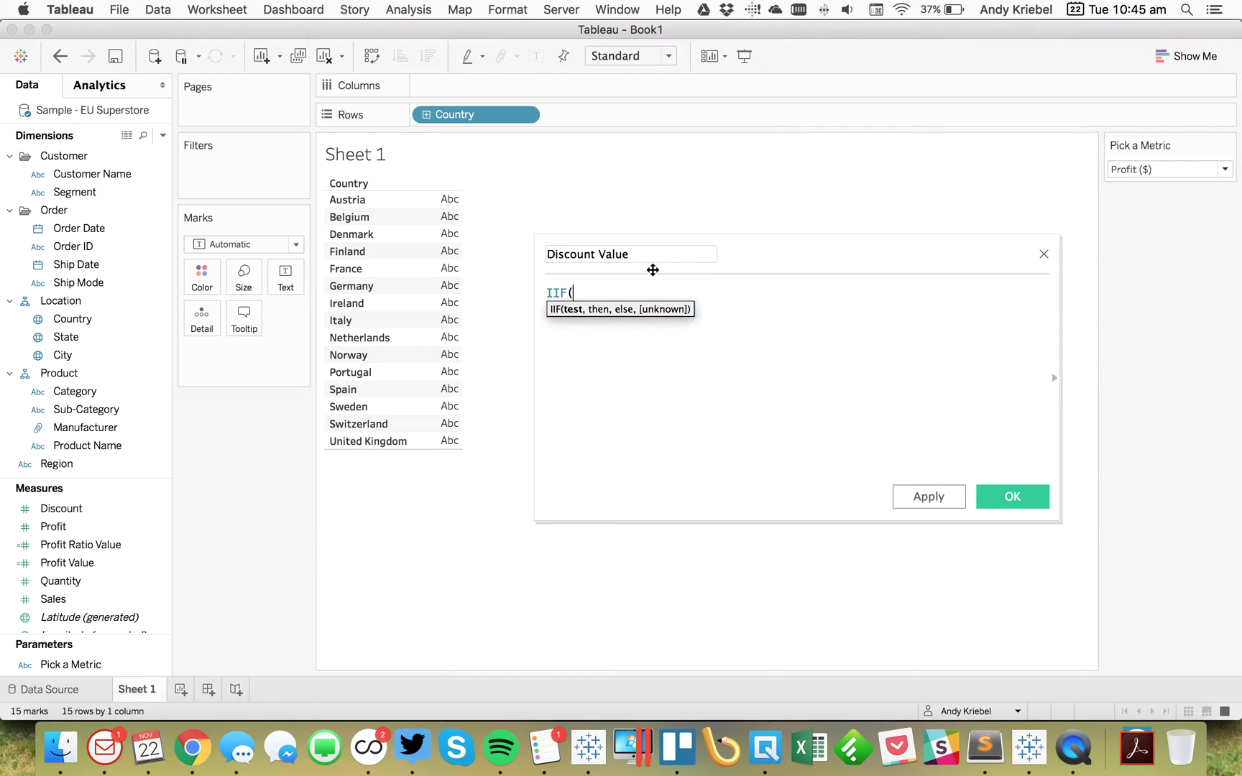
type("pick")
key("Return")
type("='Discount'")
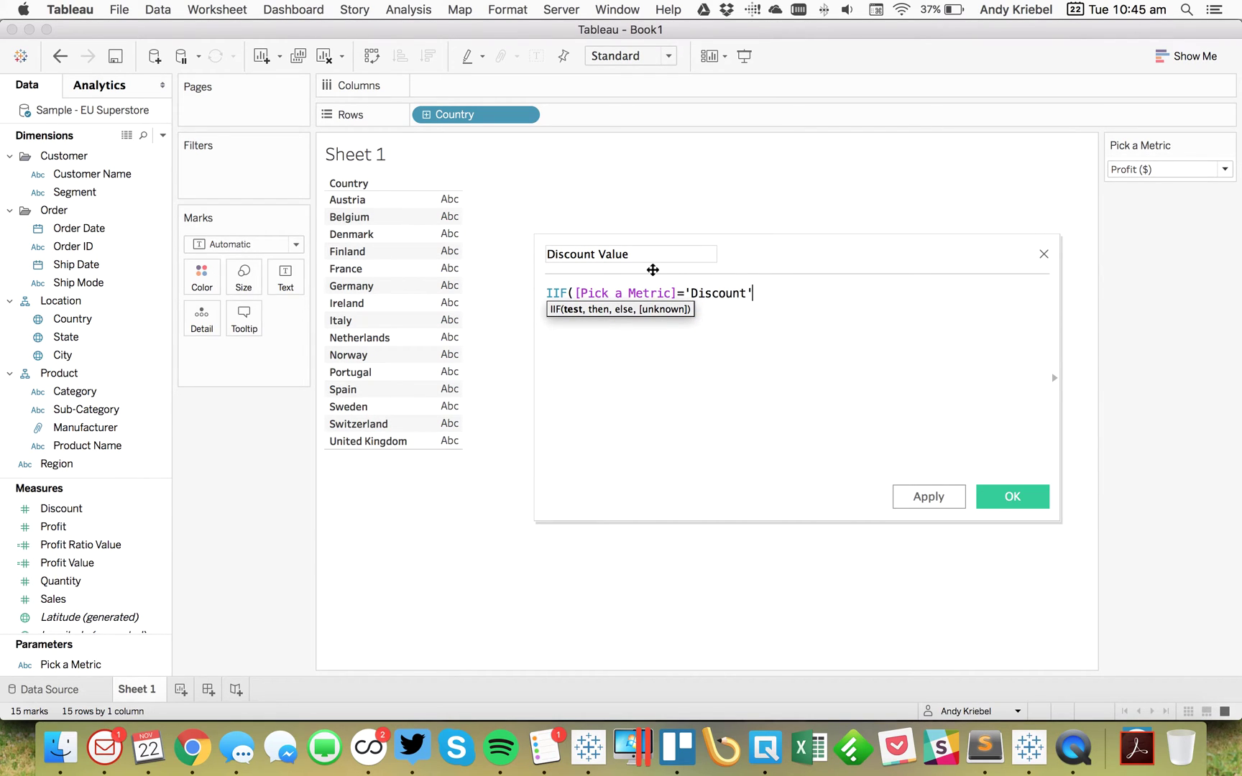
type(",av")
key("Return")
type("disc")
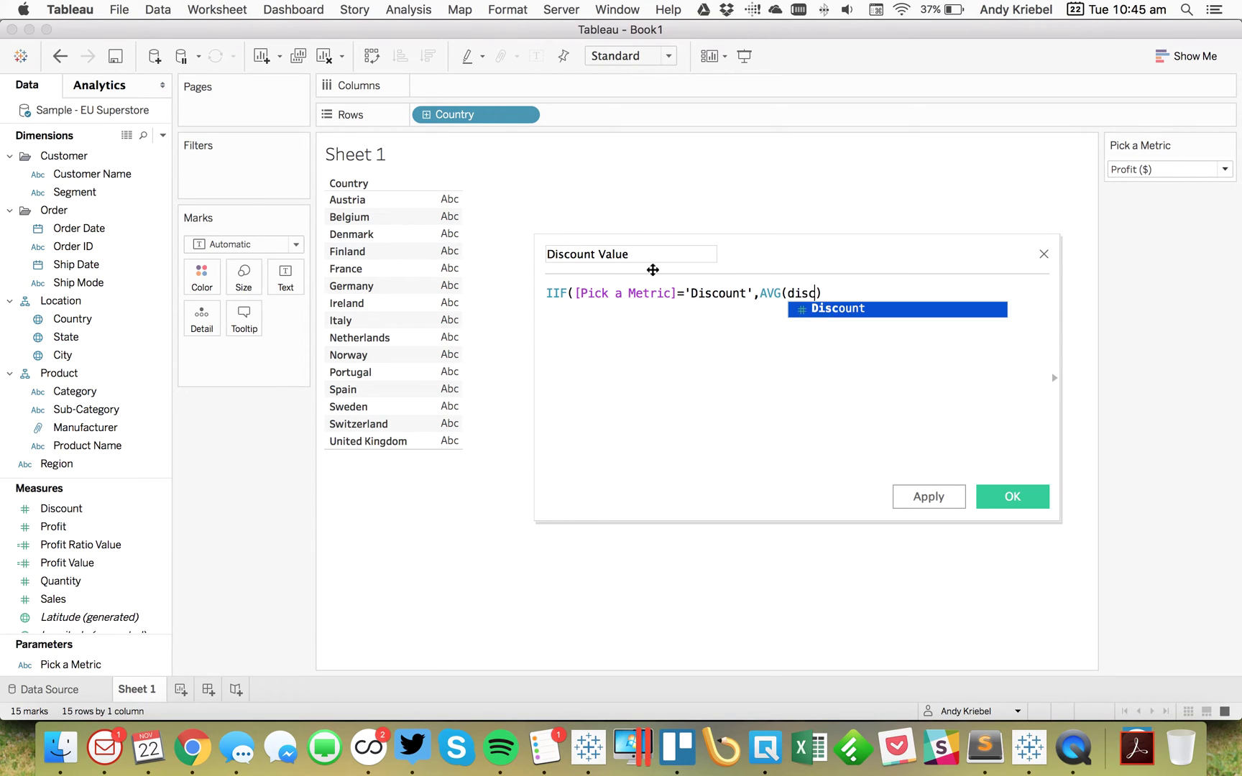
key("Return")
type(",NULL)")
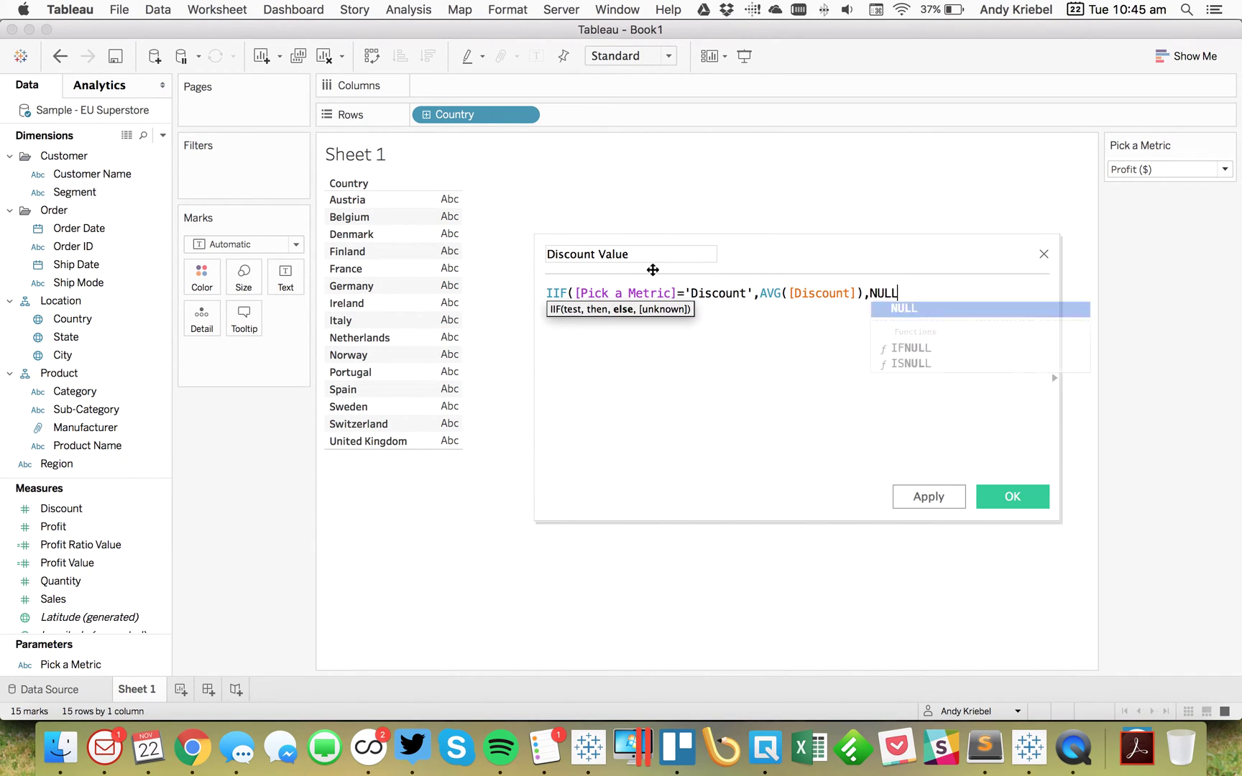
left_click(1013, 496)
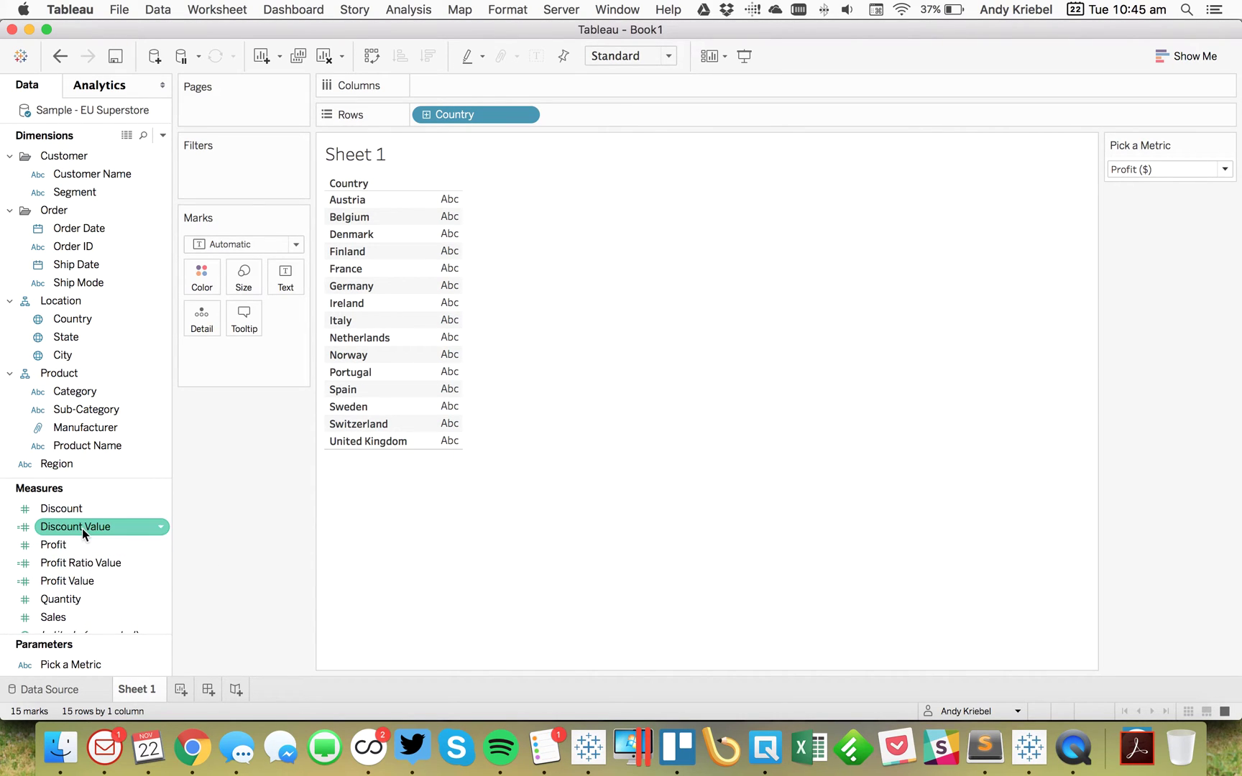
Step: Give Discount Value a default Percentage format with 1 decimal, then select it with Profit Ratio Value
right_click(82, 527)
mouse_move(166, 425)
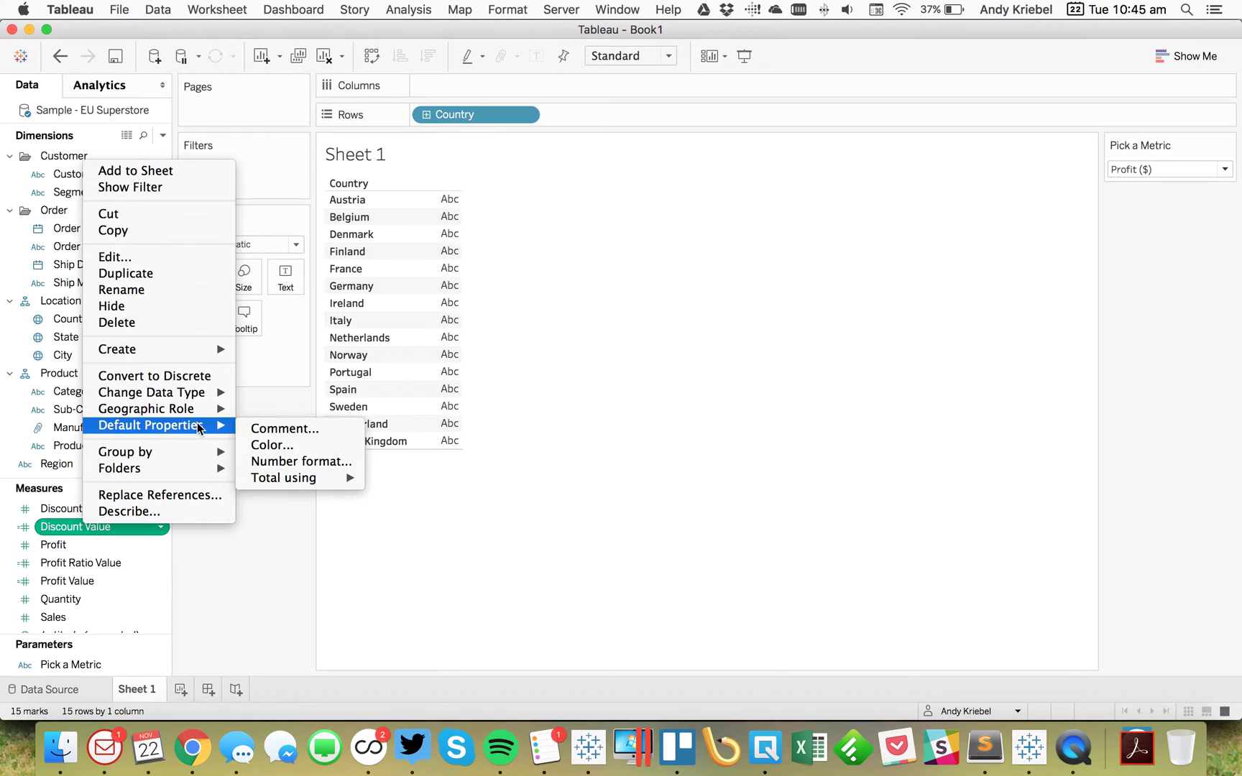
left_click(333, 460)
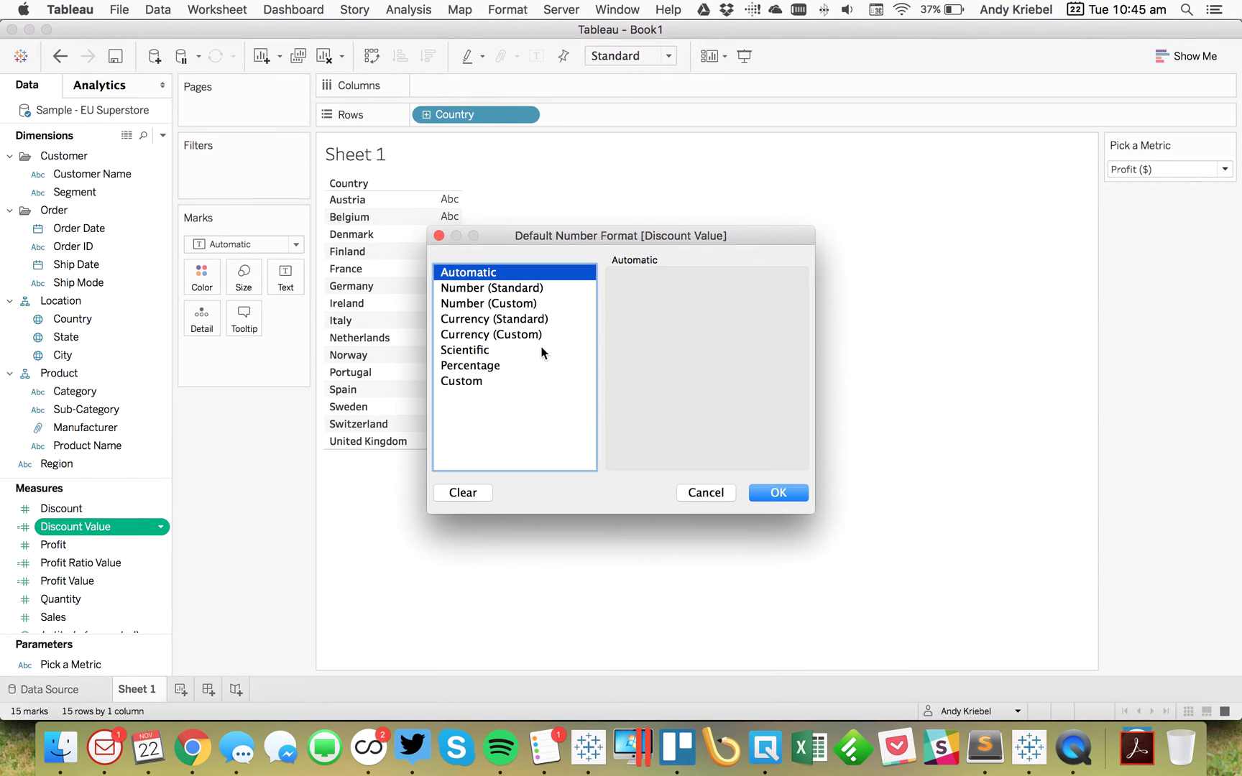
left_click(516, 367)
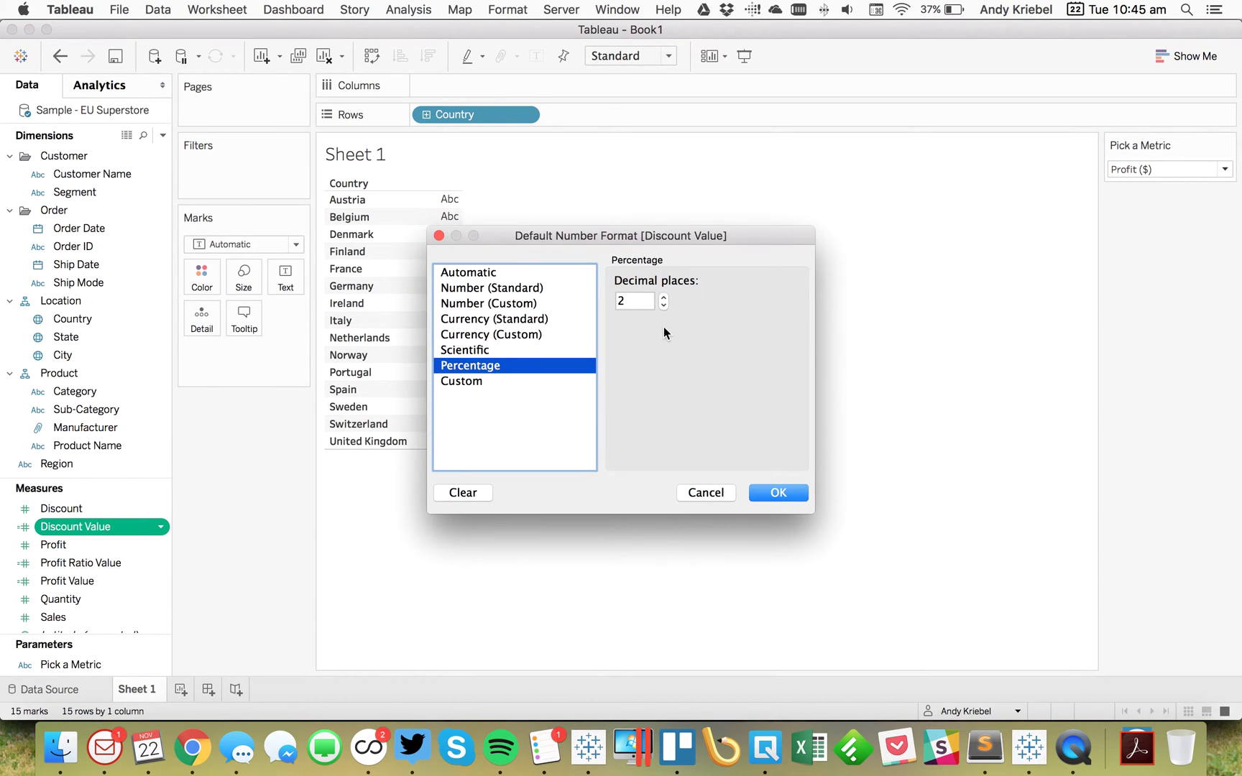
left_click(664, 305)
left_click(790, 492)
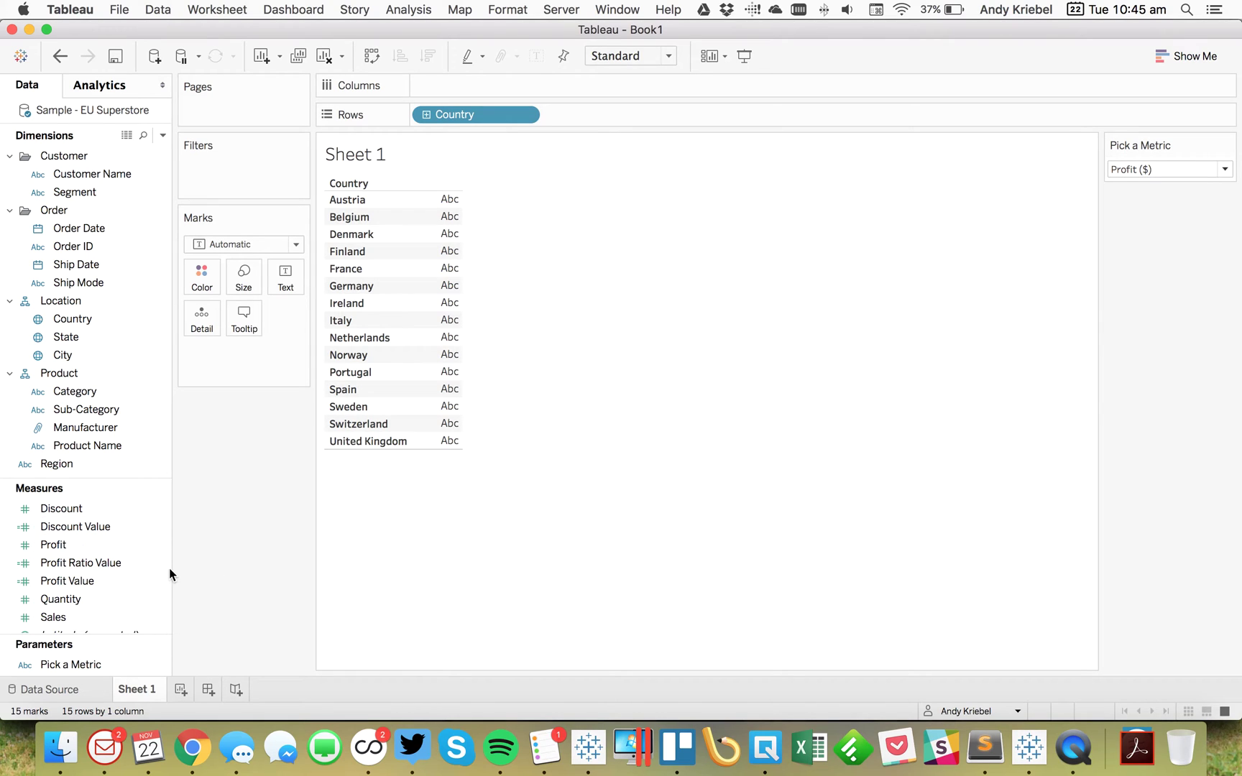
left_click(164, 568)
left_click(105, 528)
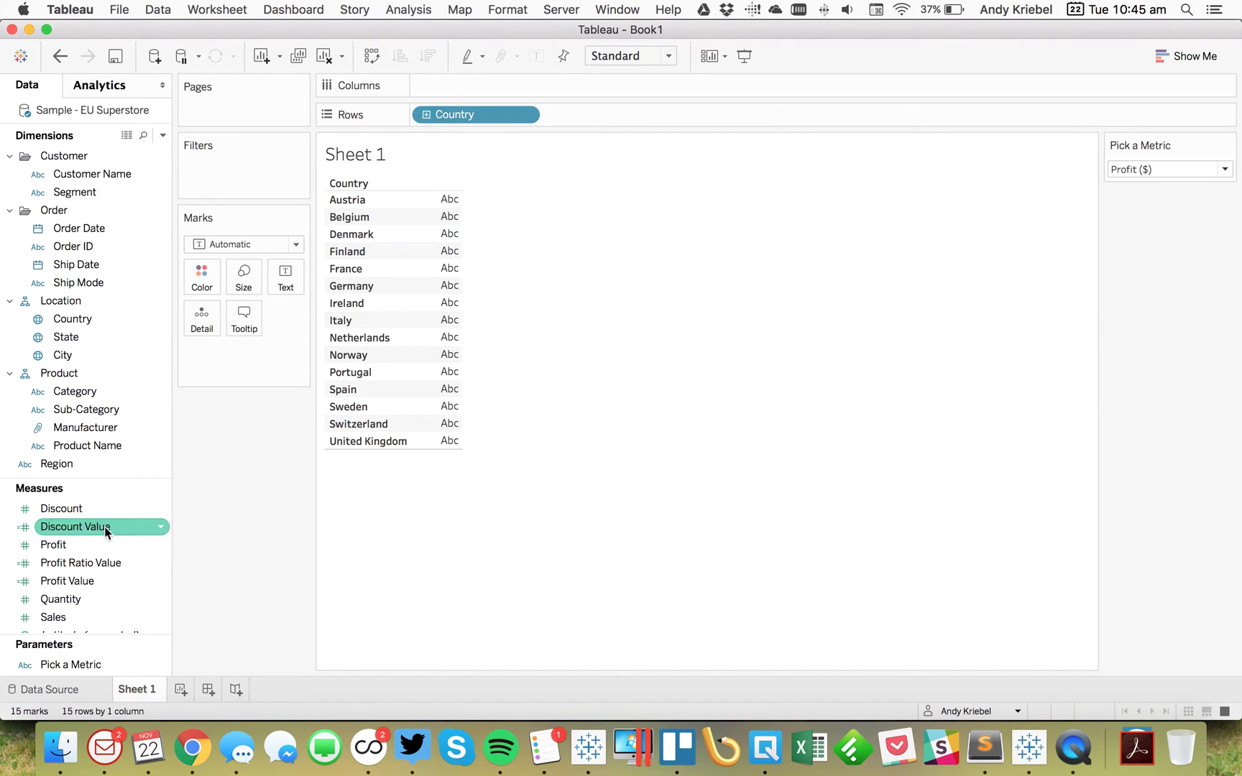
Step: Add Discount Value, Profit Ratio Value and Profit Value as columns in the country table
left_click_drag(83, 562, 375, 423)
left_click(91, 580)
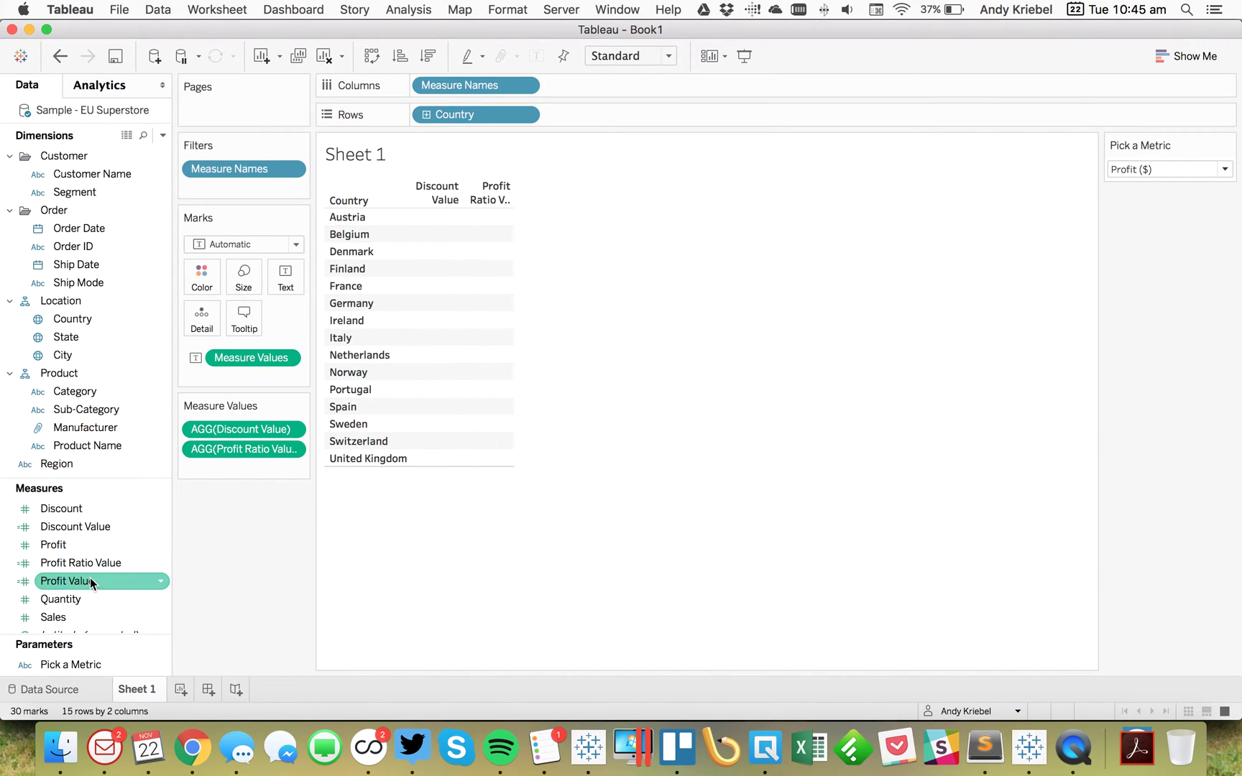
left_click_drag(91, 579, 444, 405)
Step: Test Pick a Metric by switching to Profit Ratio and back to Profit ($), then edit the parameter
left_click(1146, 168)
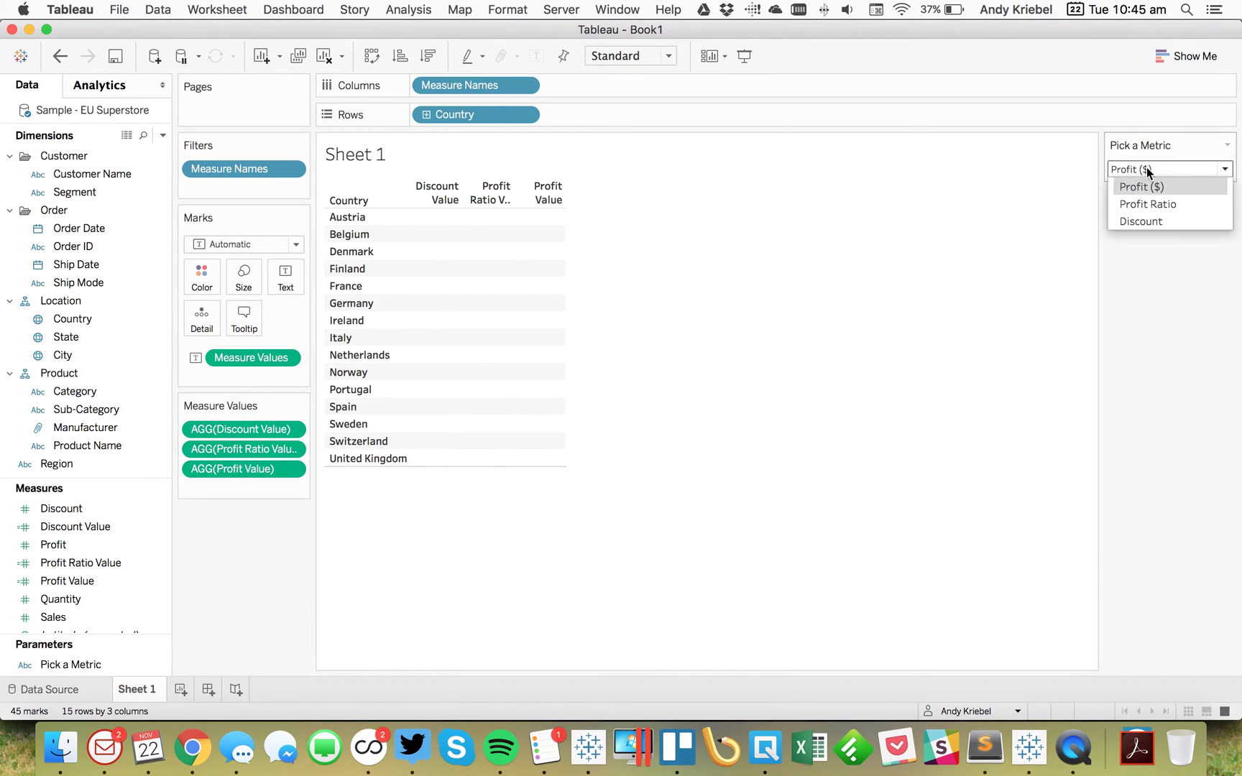
left_click(1141, 202)
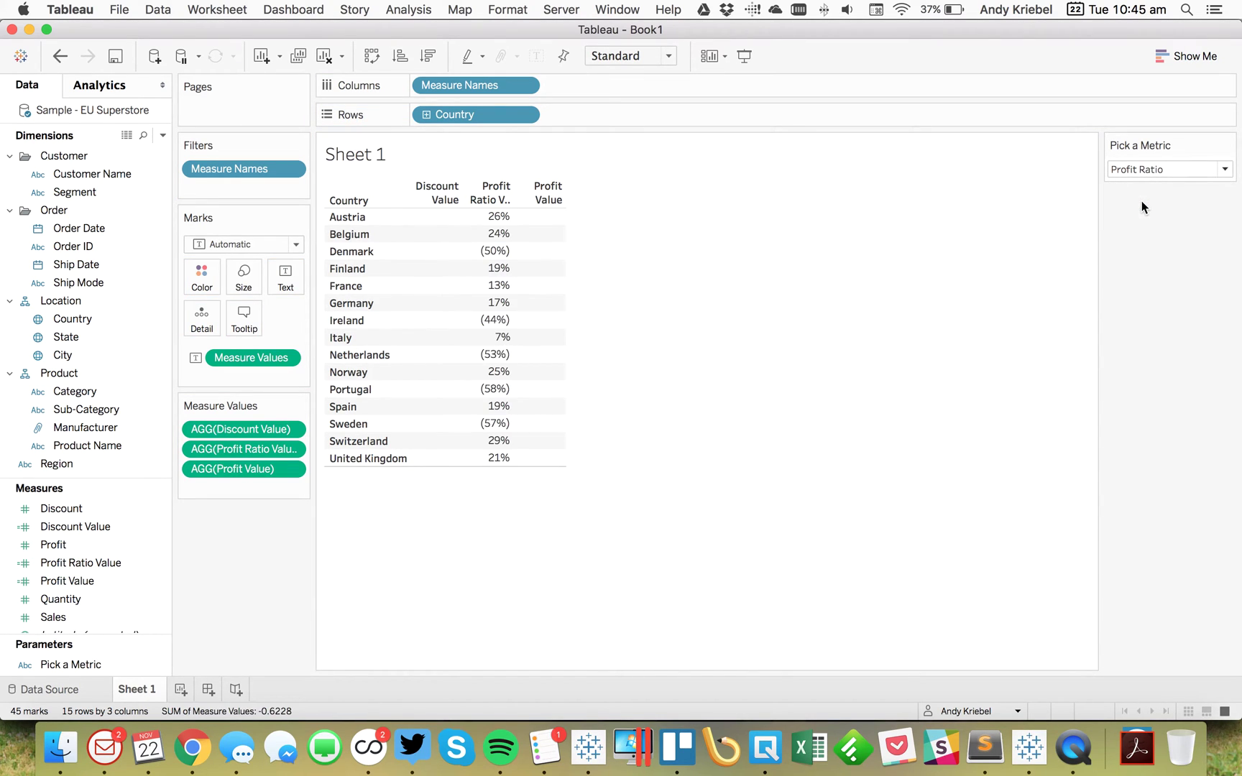
left_click(1135, 165)
left_click(1137, 188)
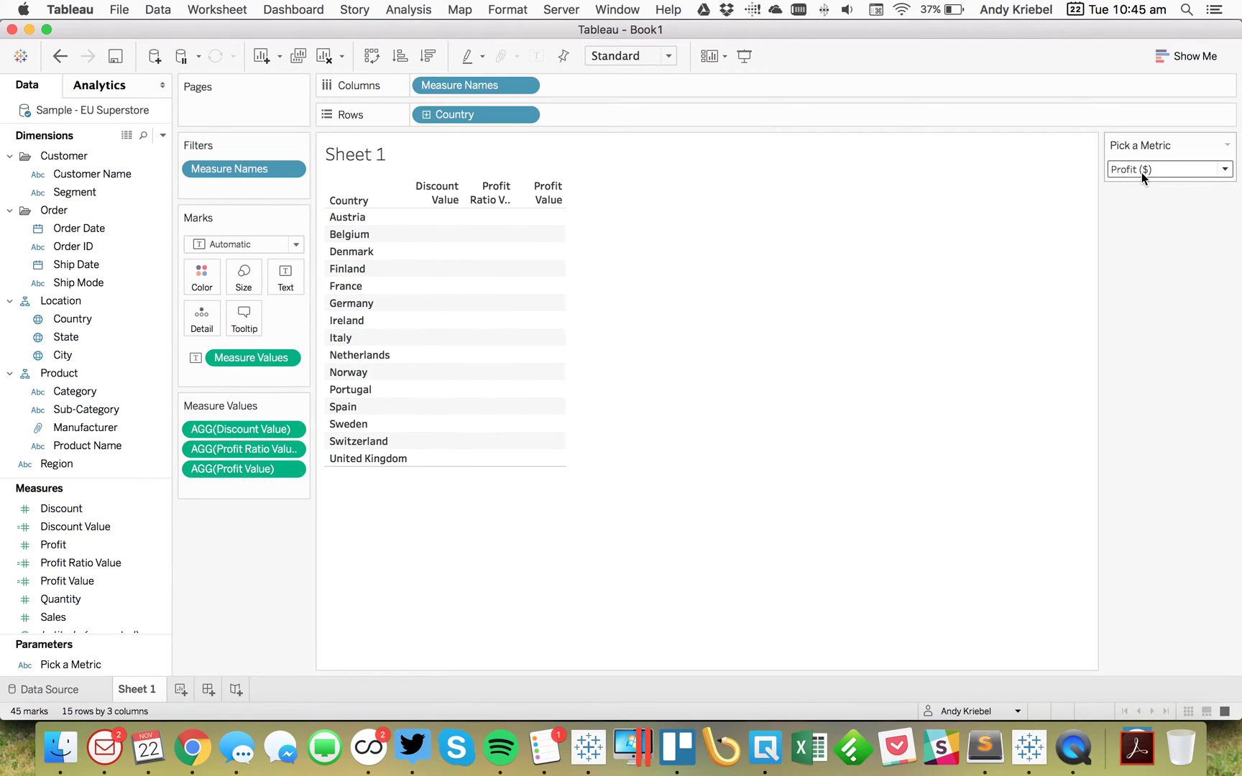
right_click(65, 662)
left_click(87, 464)
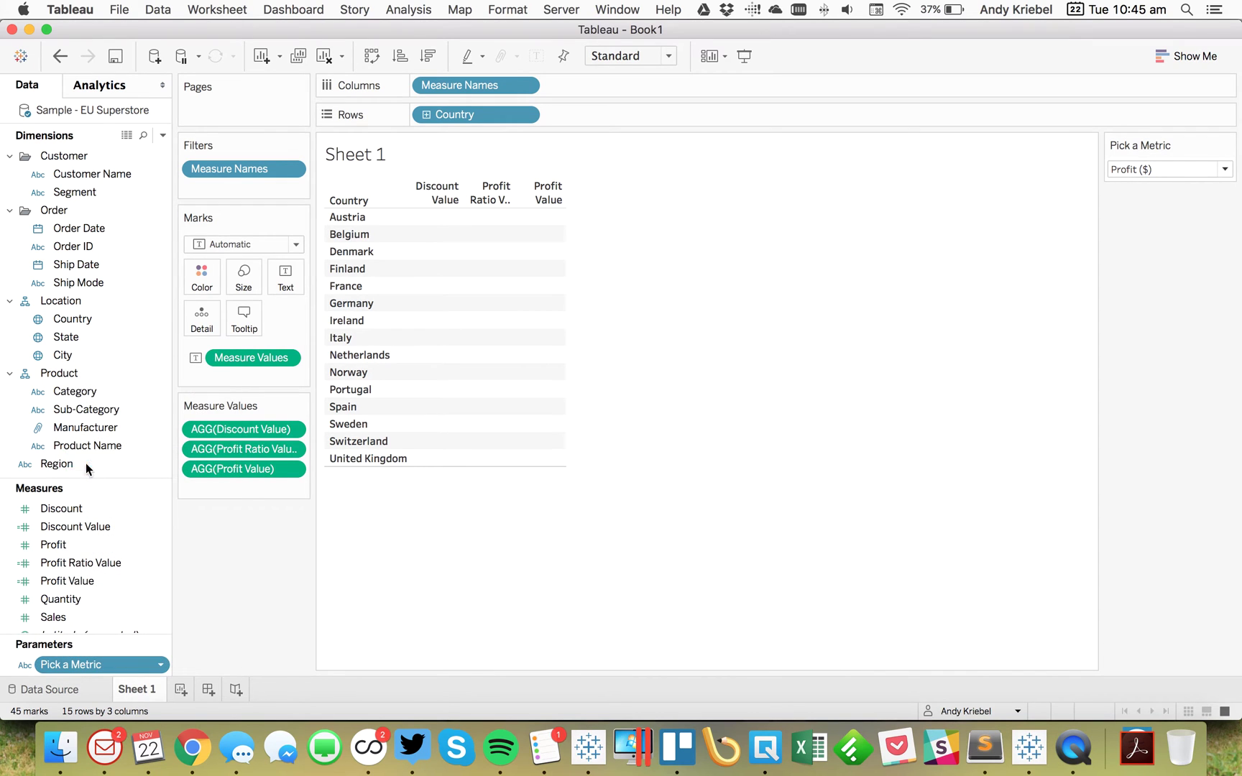
Step: Rename the Pick a Metric choice 'Profit ($)' to 'Profit' and apply the parameter change
left_click(463, 419)
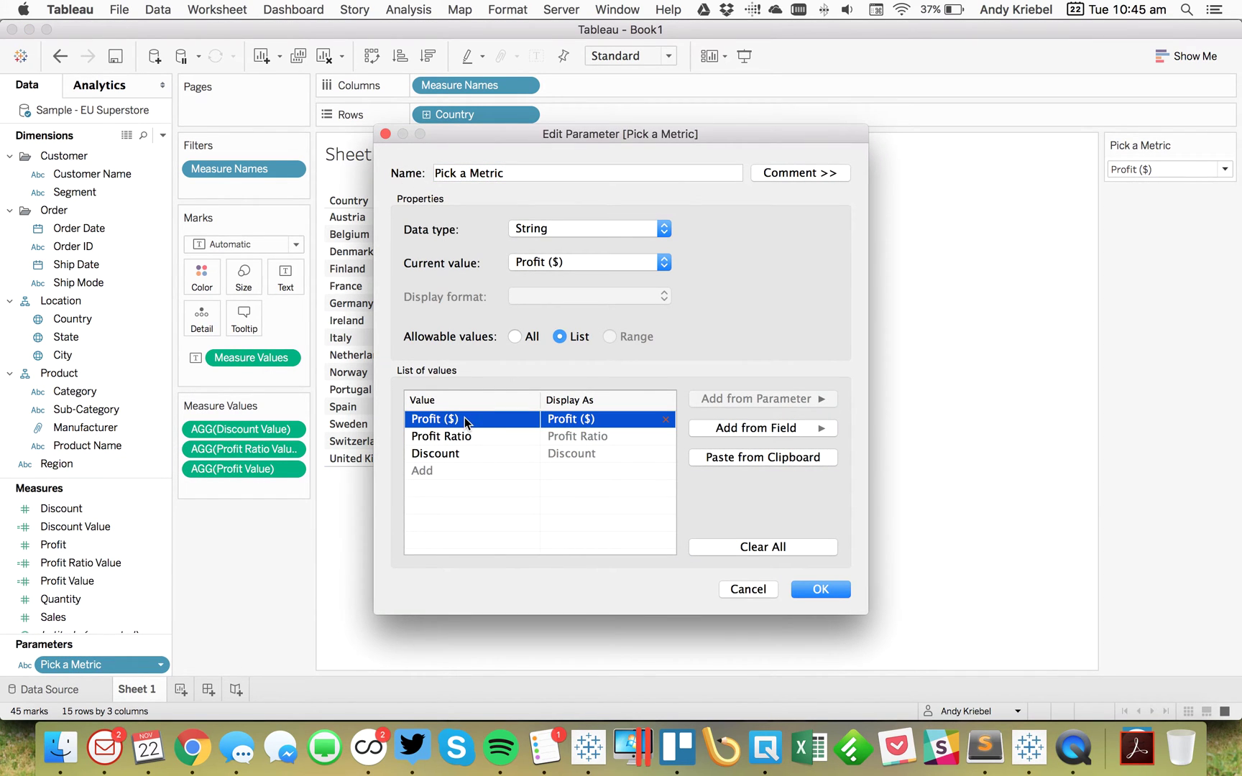
left_click(452, 422)
left_click(452, 420)
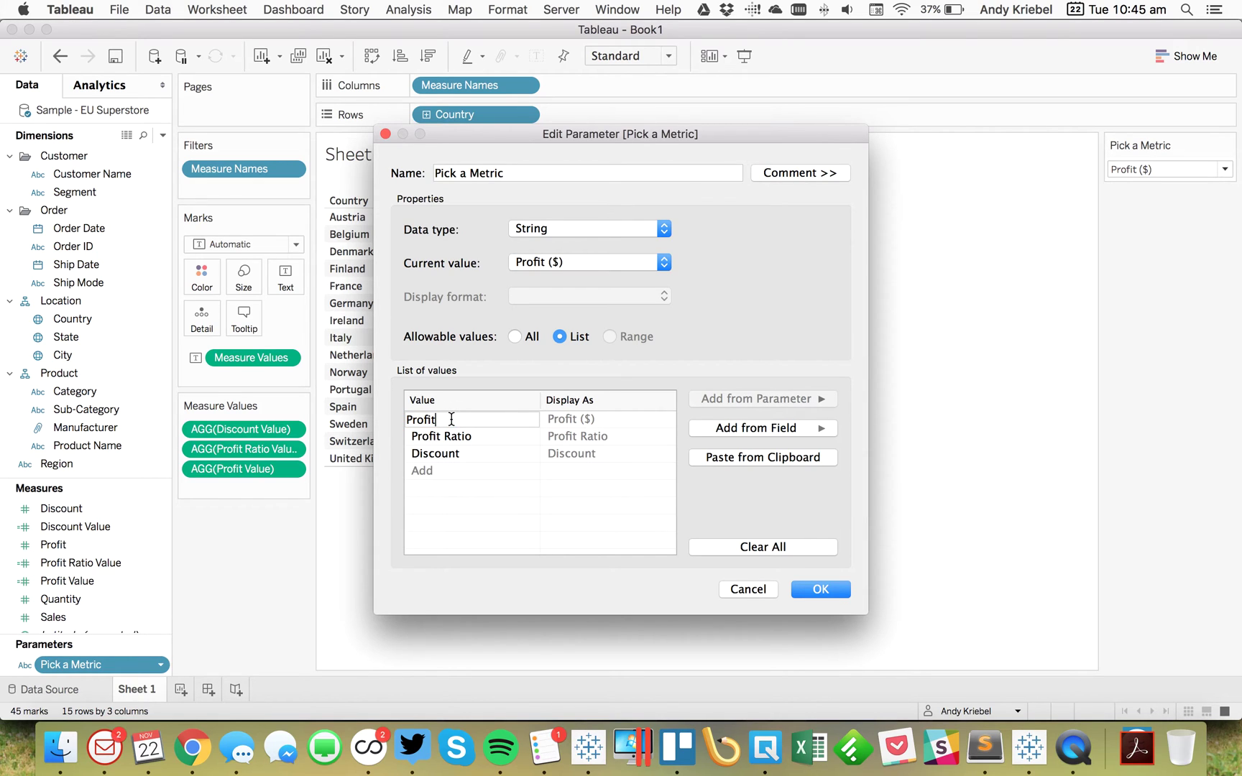
left_click(607, 420)
left_click(604, 421)
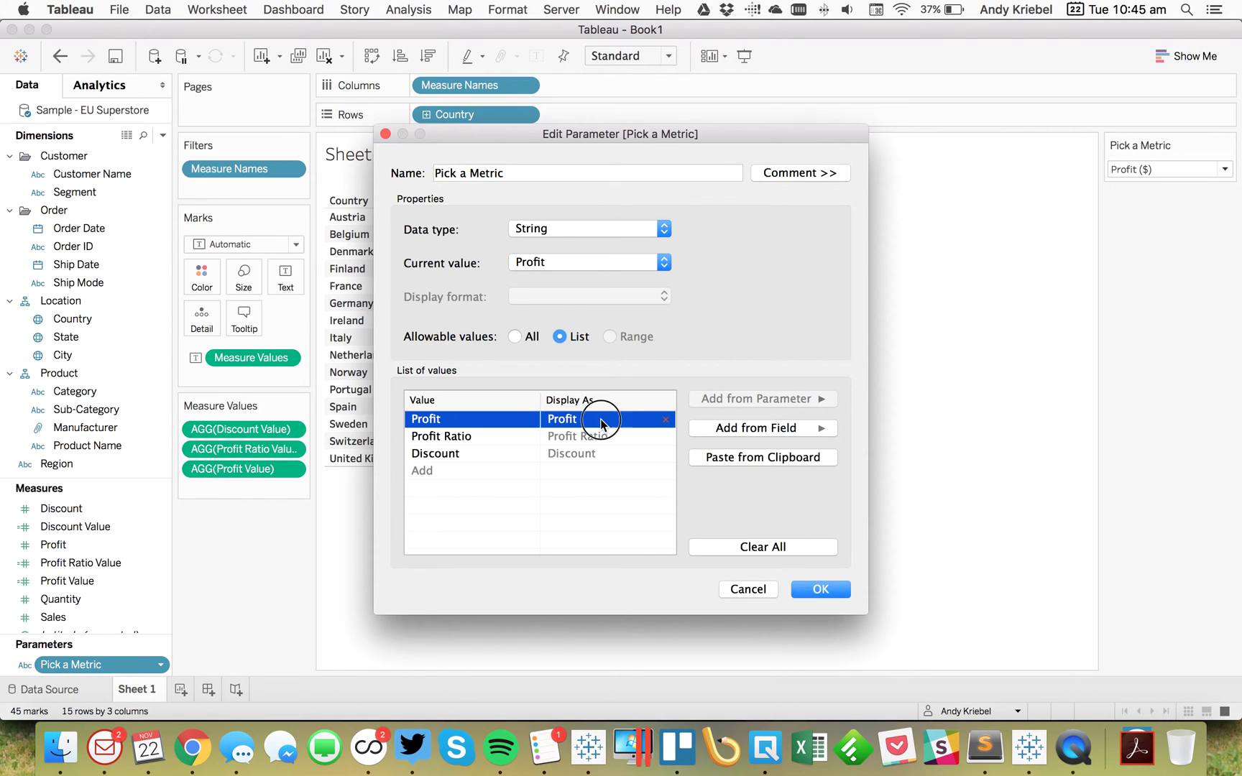
left_click(595, 420)
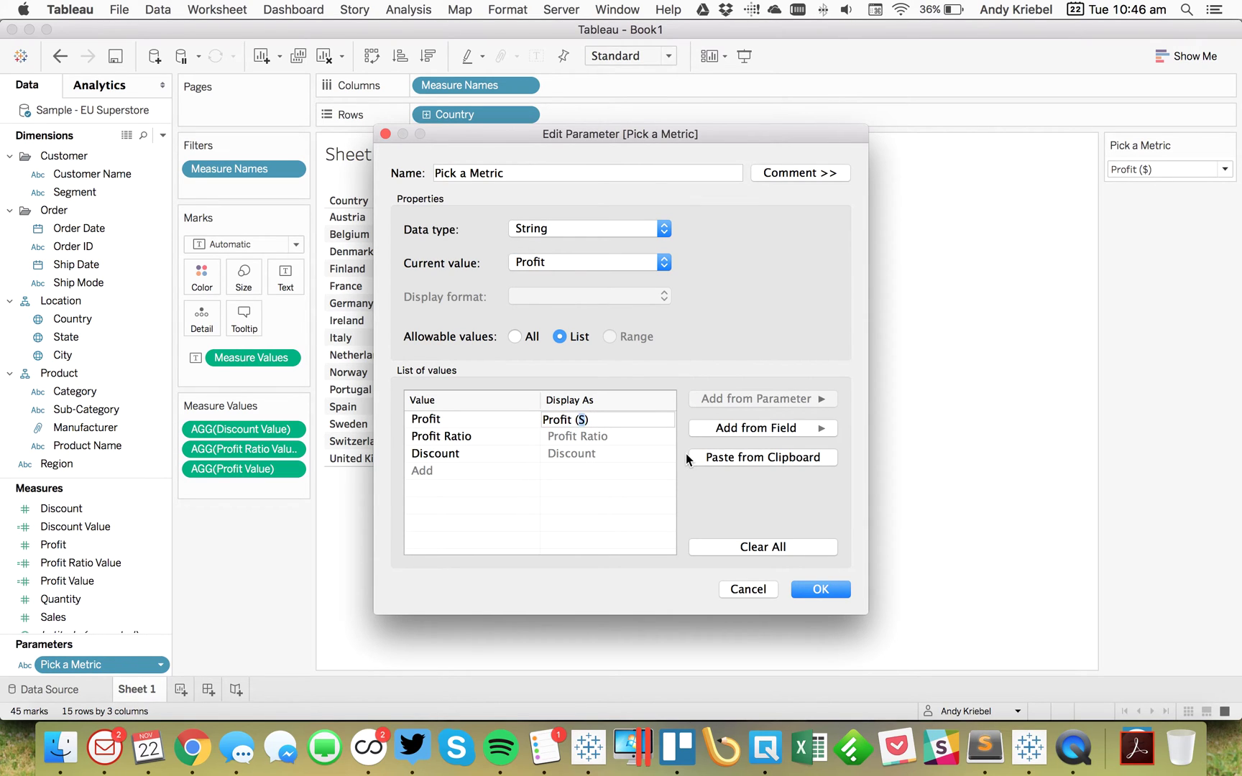
left_click(831, 585)
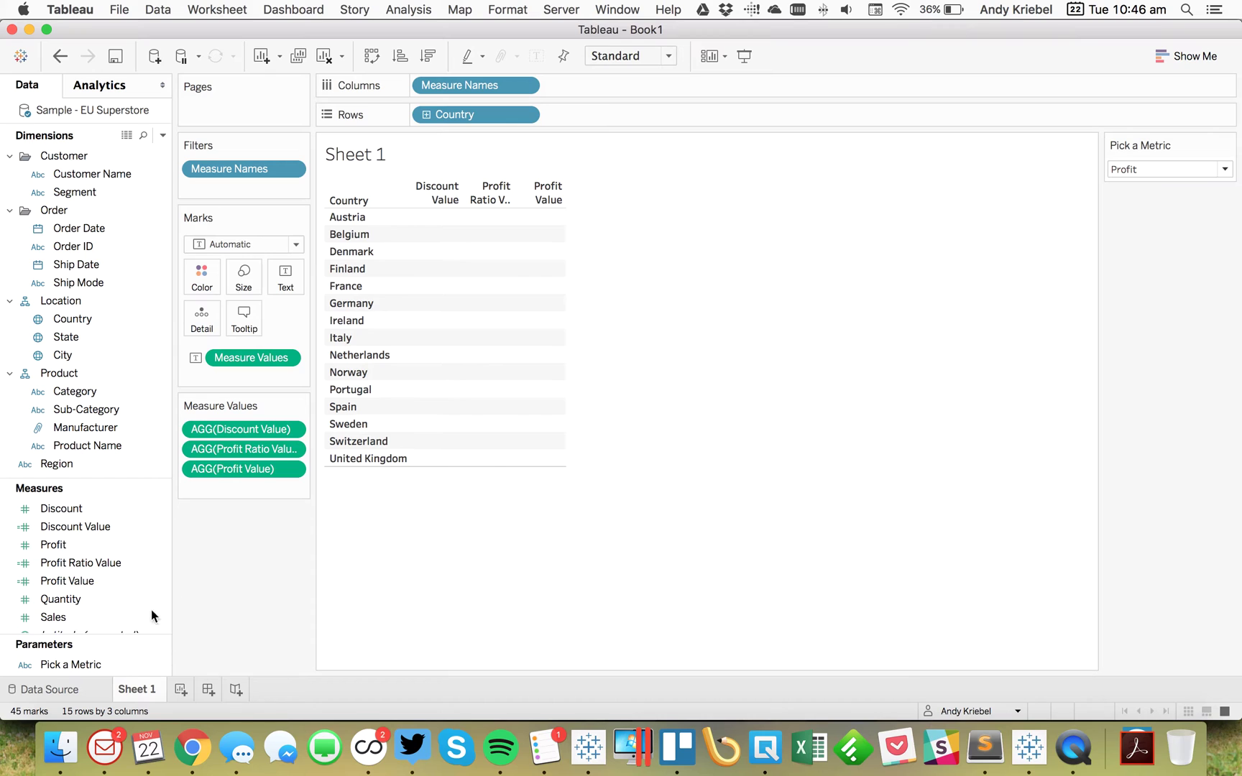
Step: Edit the Profit Value formula, removing '($)' so it tests for 'Profit'
right_click(94, 579)
left_click(143, 314)
left_click(763, 292)
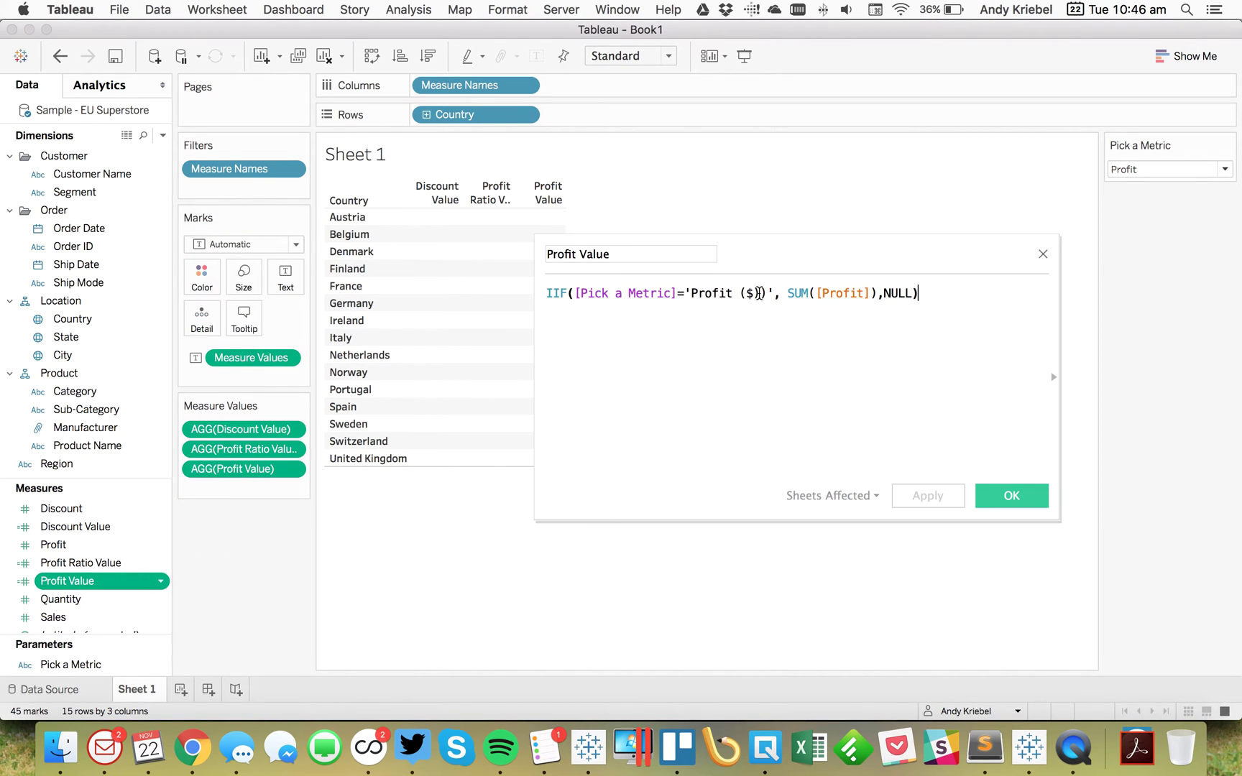
key("BackSpace")
key("BackSpace")
key("BackSpace")
key("BackSpace")
key("BackSpace")
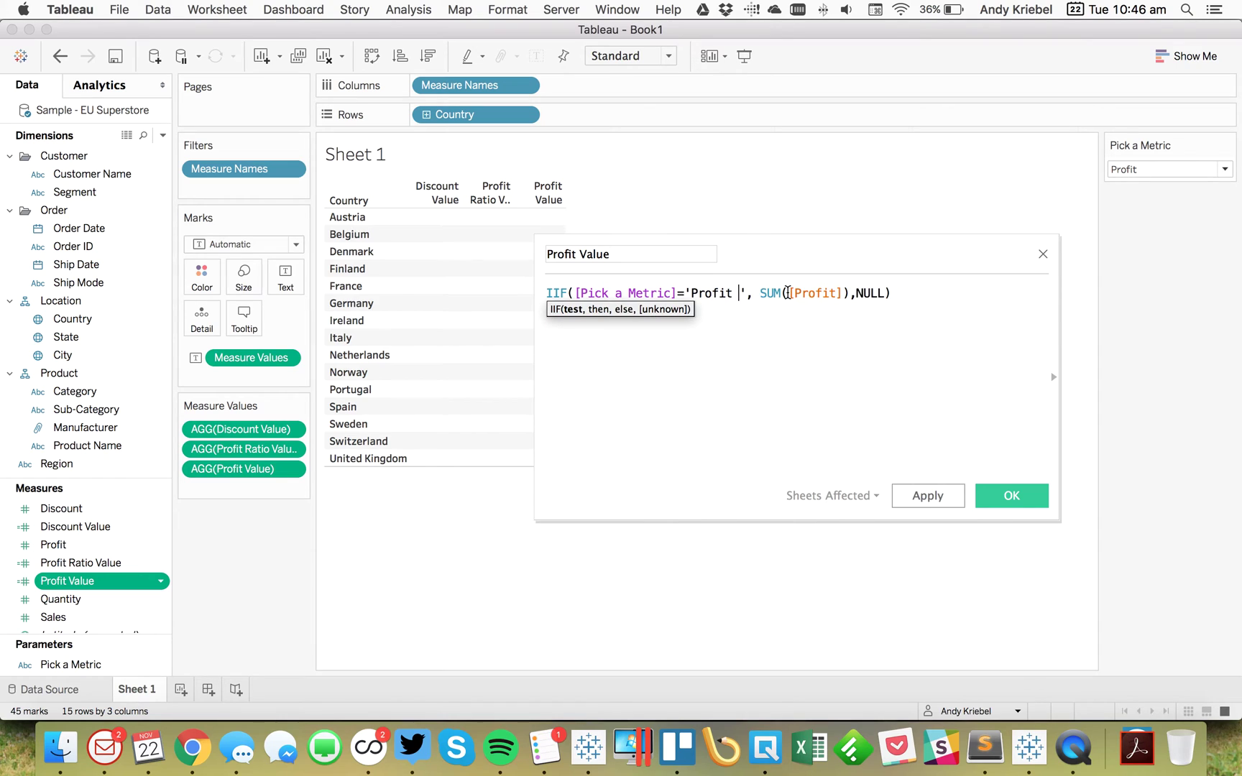
Step: Save the Profit Value fix, then cycle Pick a Metric through Profit Ratio, Profit, Discount, and back to Profit
left_click(1002, 494)
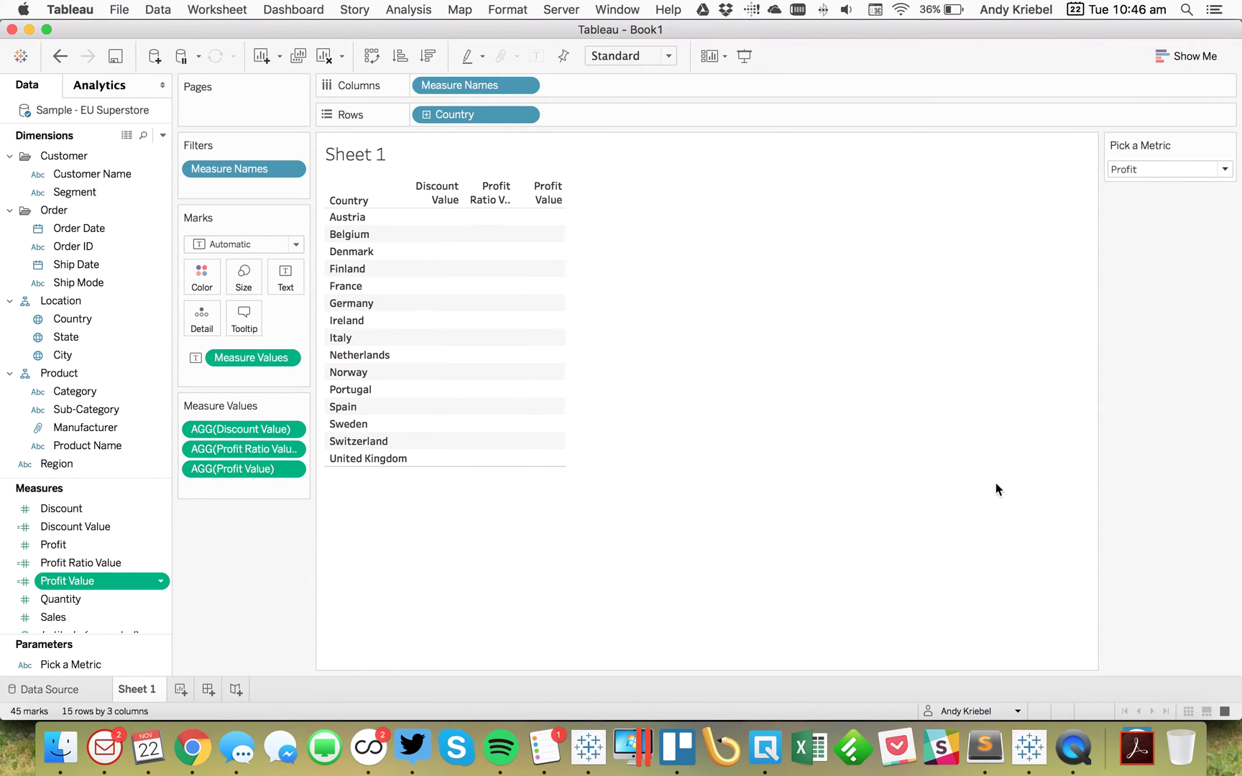
left_click(1157, 166)
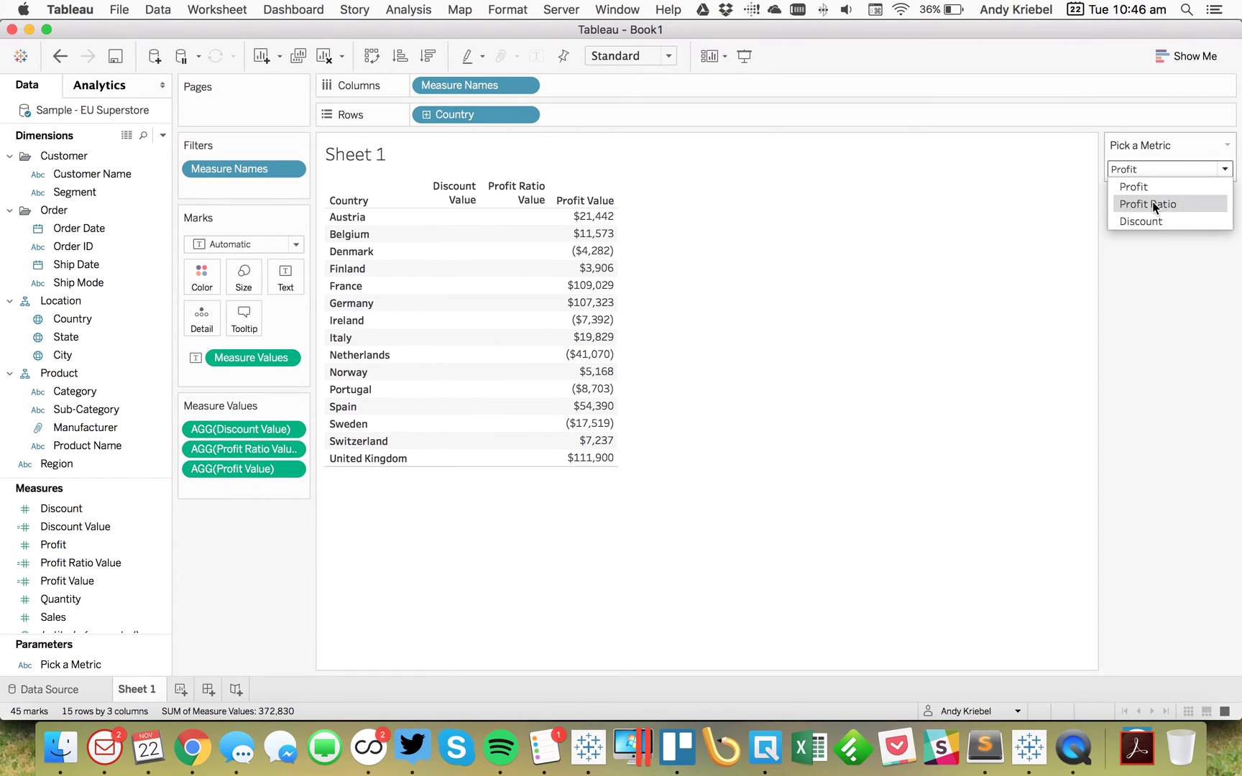
left_click(1151, 201)
left_click(1142, 173)
left_click(1141, 184)
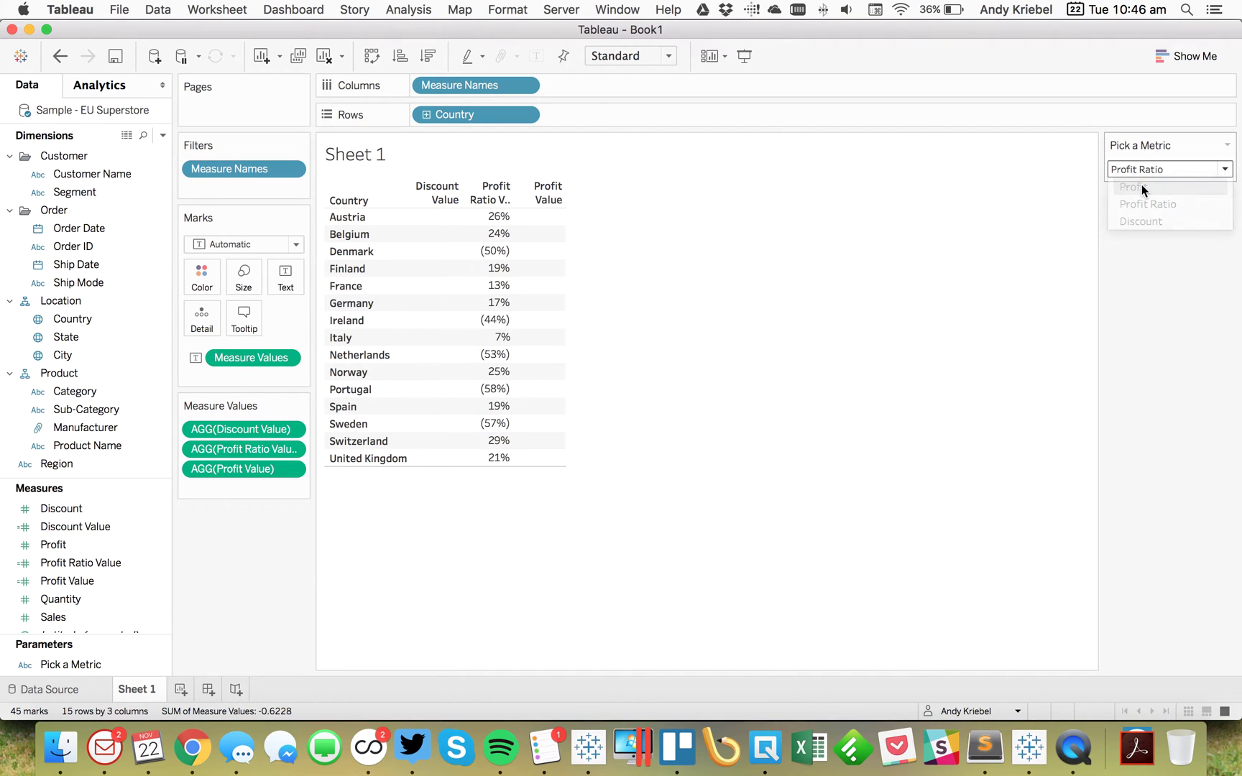
left_click(1140, 169)
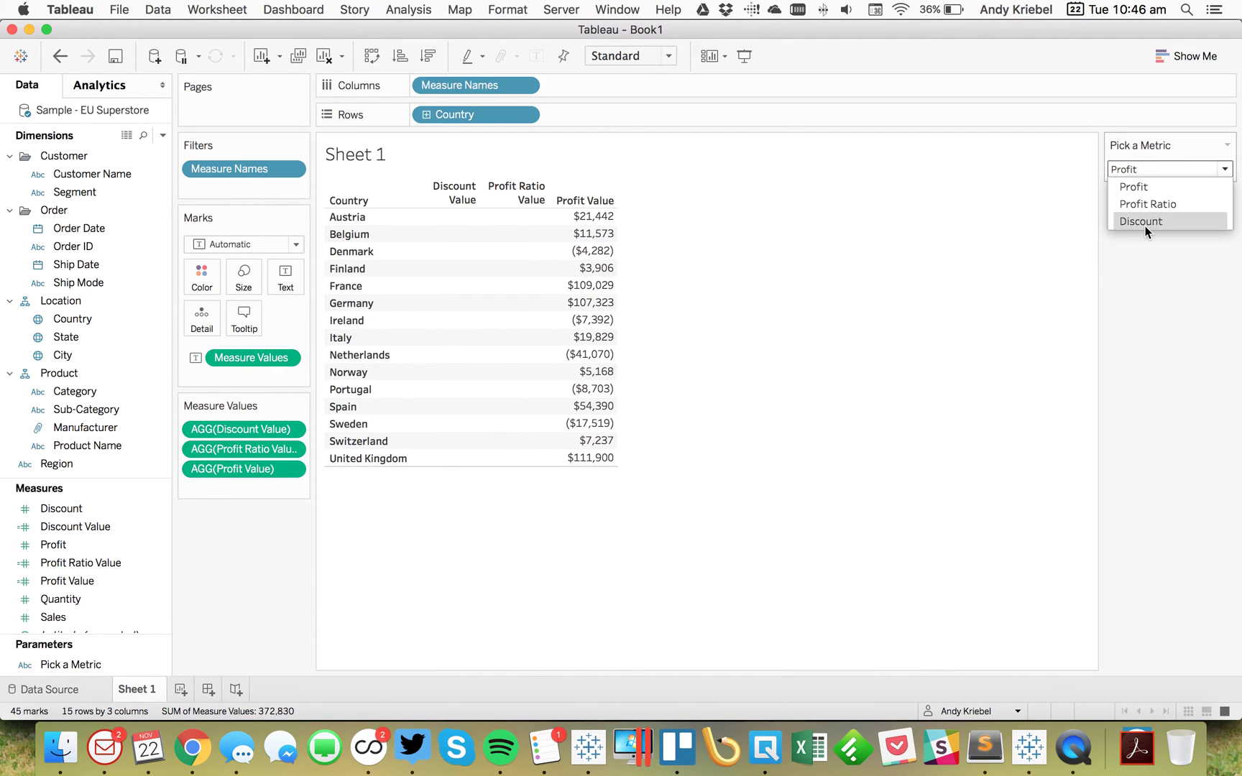
left_click(1145, 224)
left_click(1140, 170)
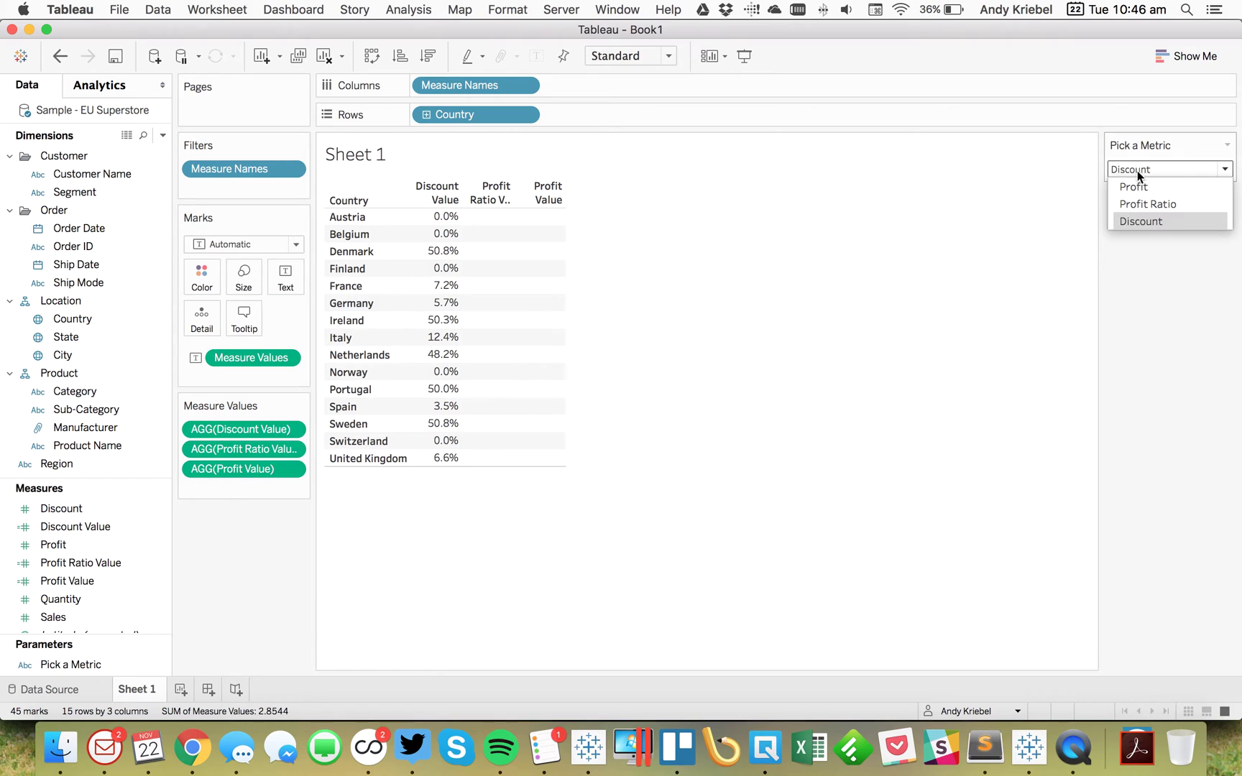
left_click(1143, 185)
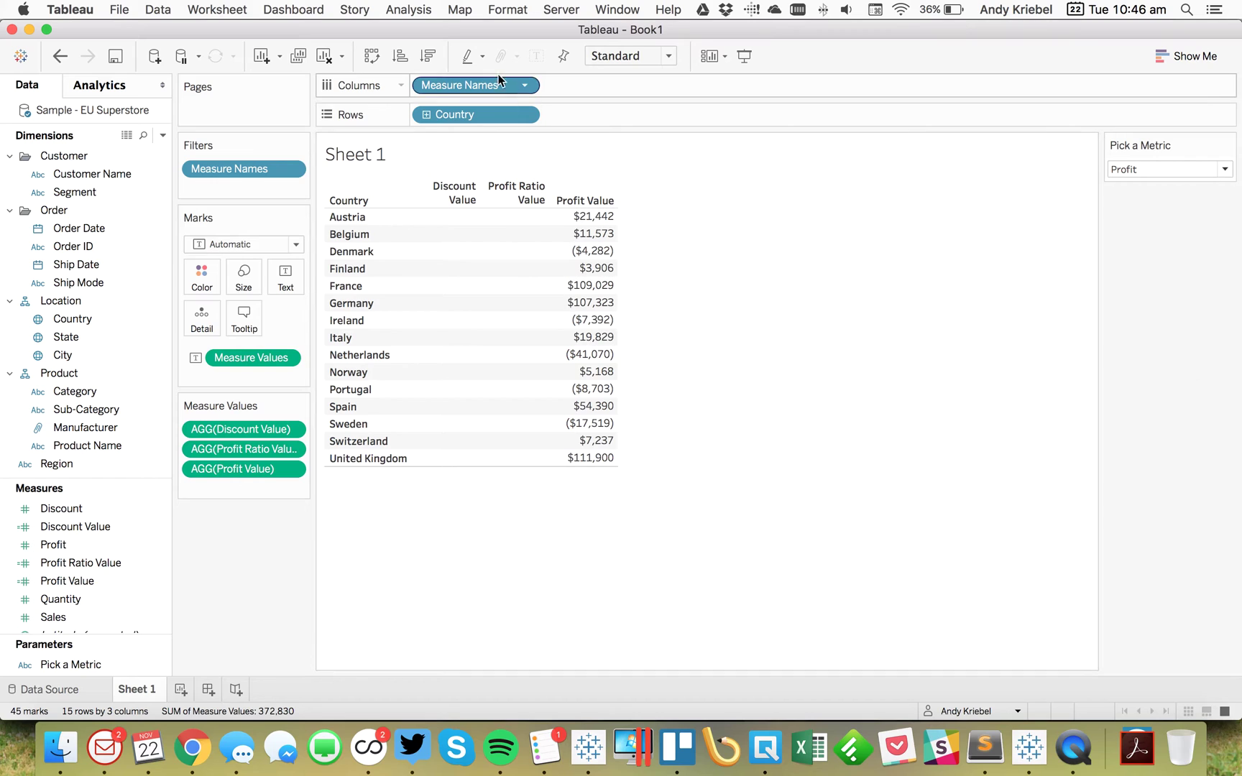
Step: Drag Measure Names off Columns and Filters, and Measure Values and Measure Names off the Marks card
left_click_drag(478, 87, 132, 283)
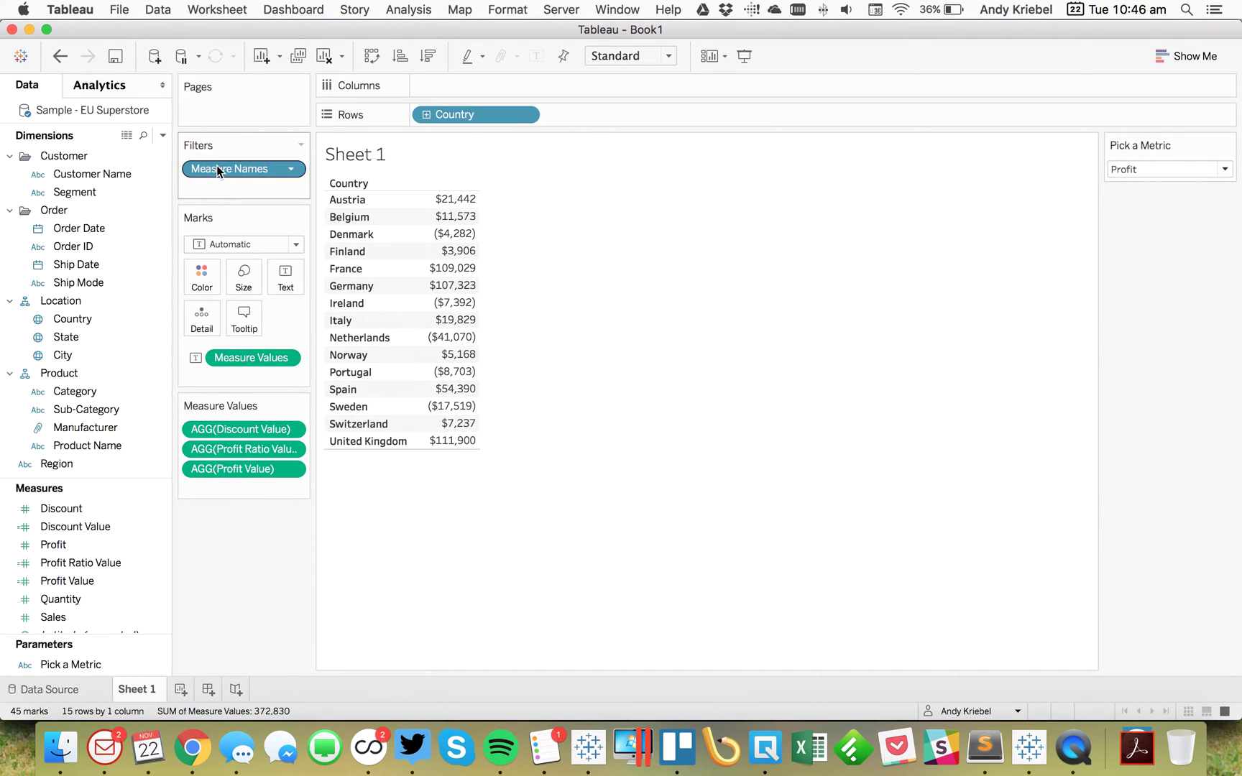
left_click_drag(216, 165, 103, 285)
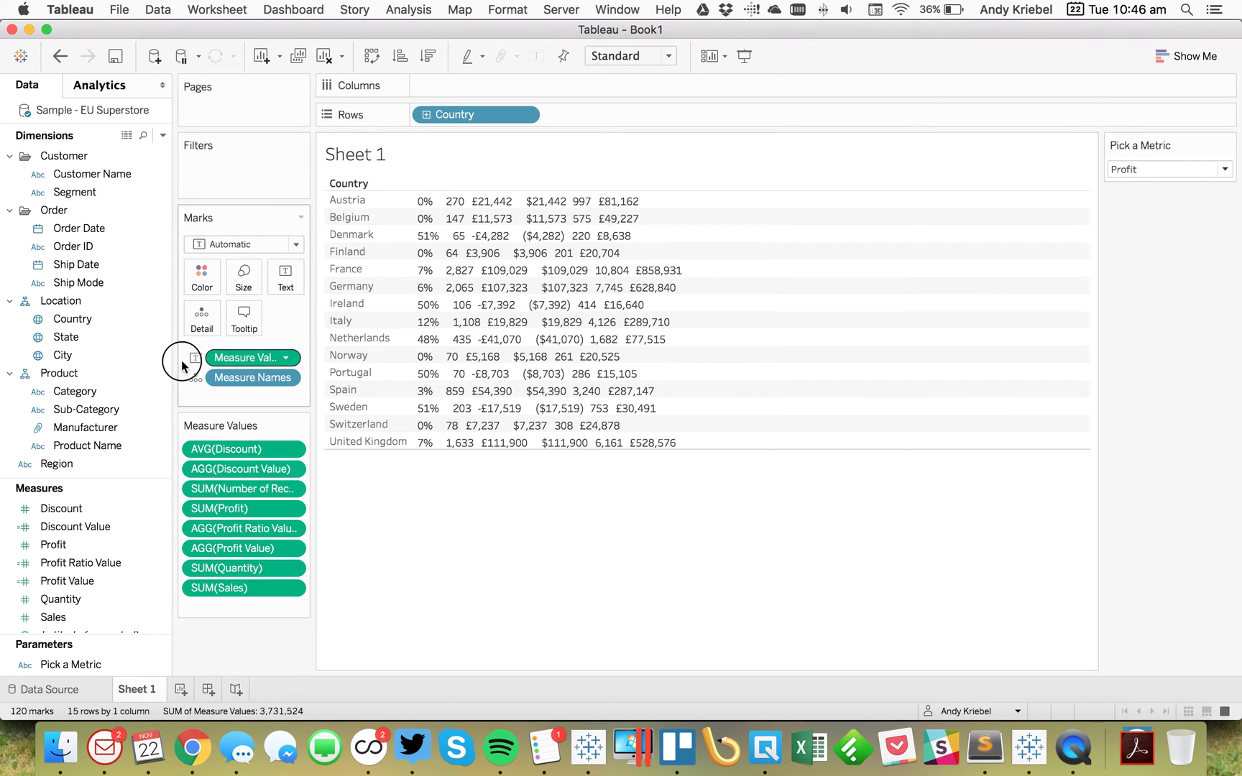
left_click_drag(182, 365, 94, 356)
left_click_drag(237, 359, 111, 356)
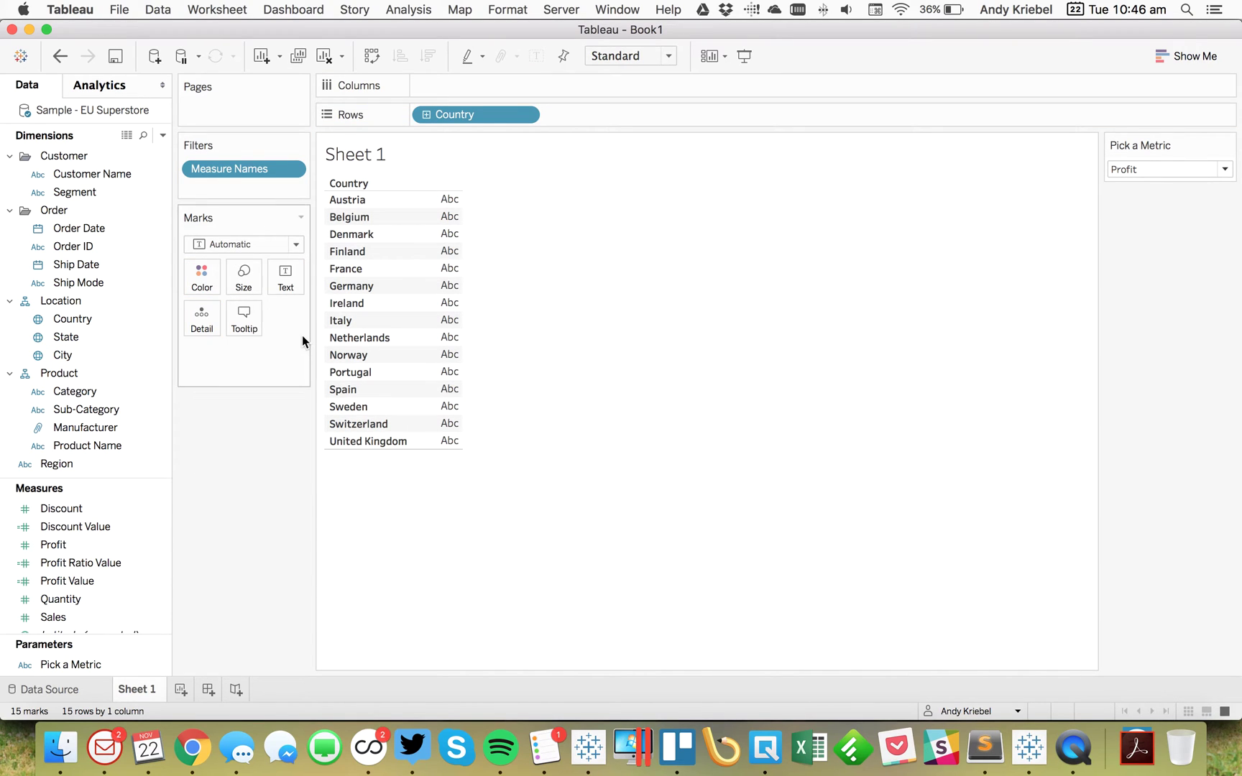
Step: Add an ad-hoc AVG(0) calculation to the Columns shelf
left_click(521, 88)
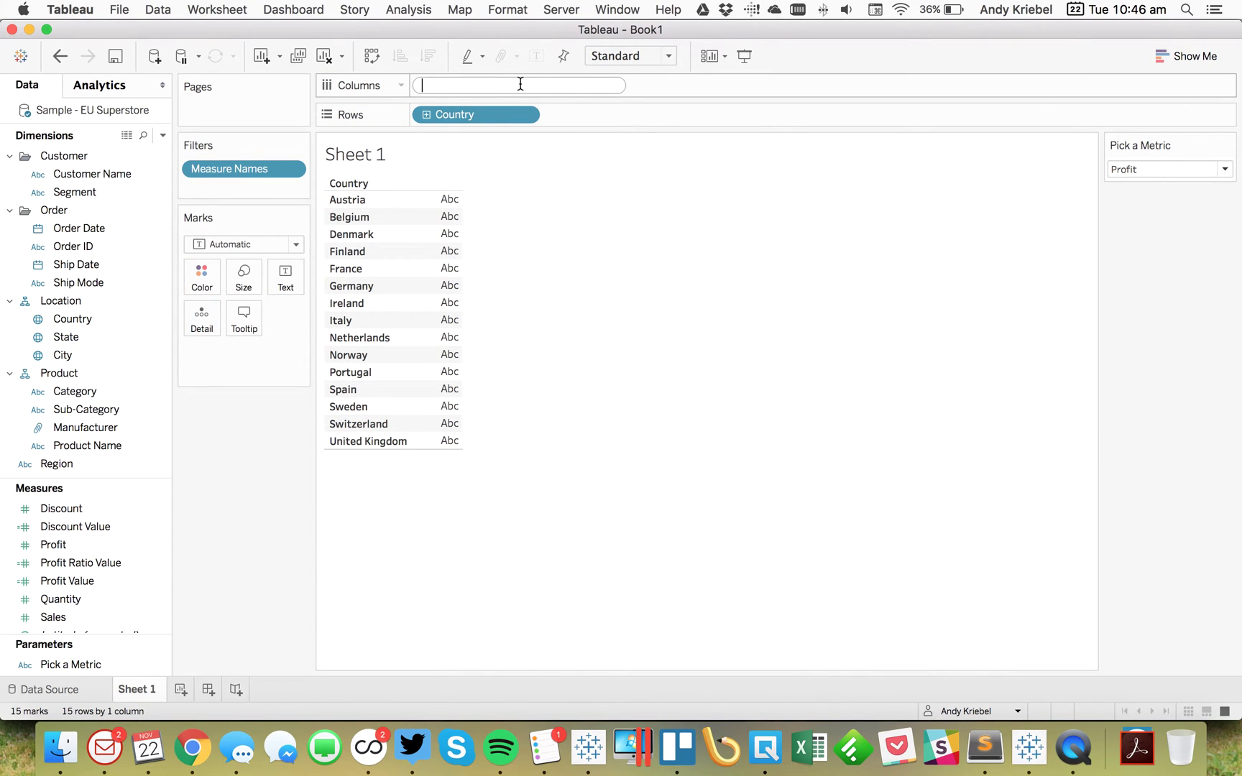
type("AVG()0")
key("Right")
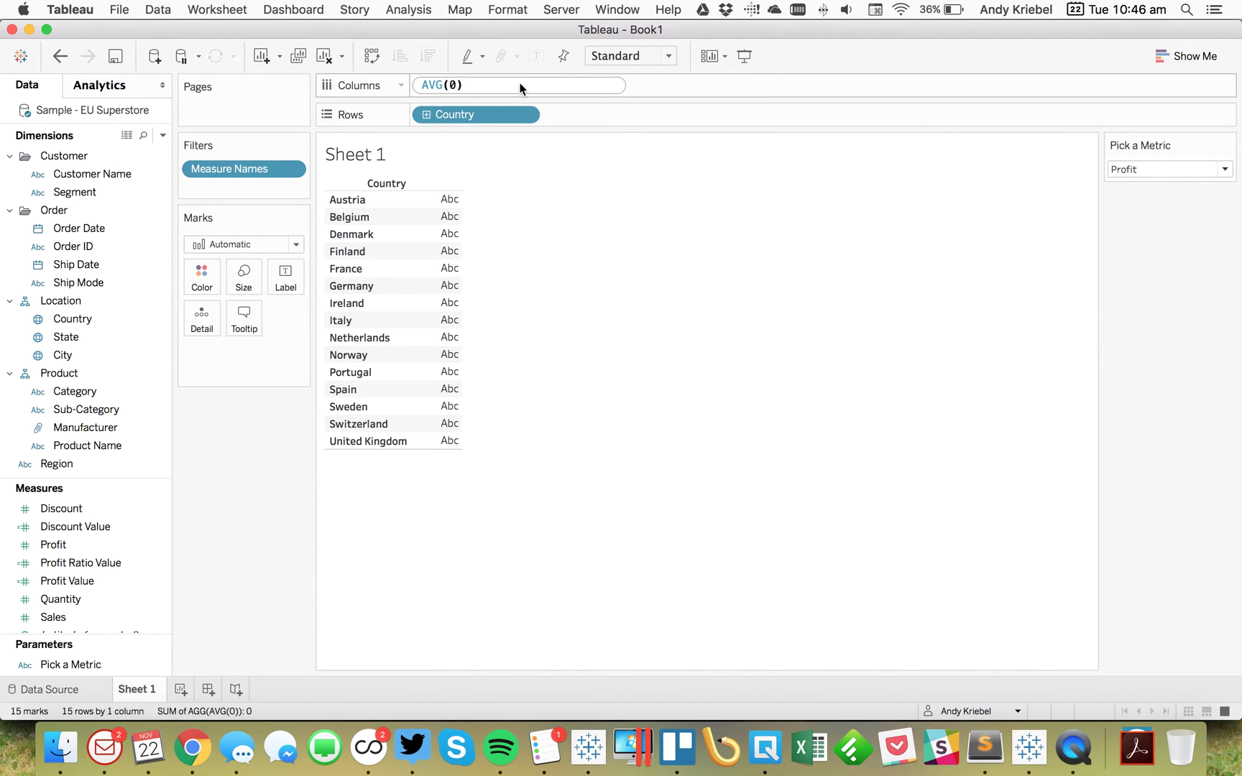
key("Return")
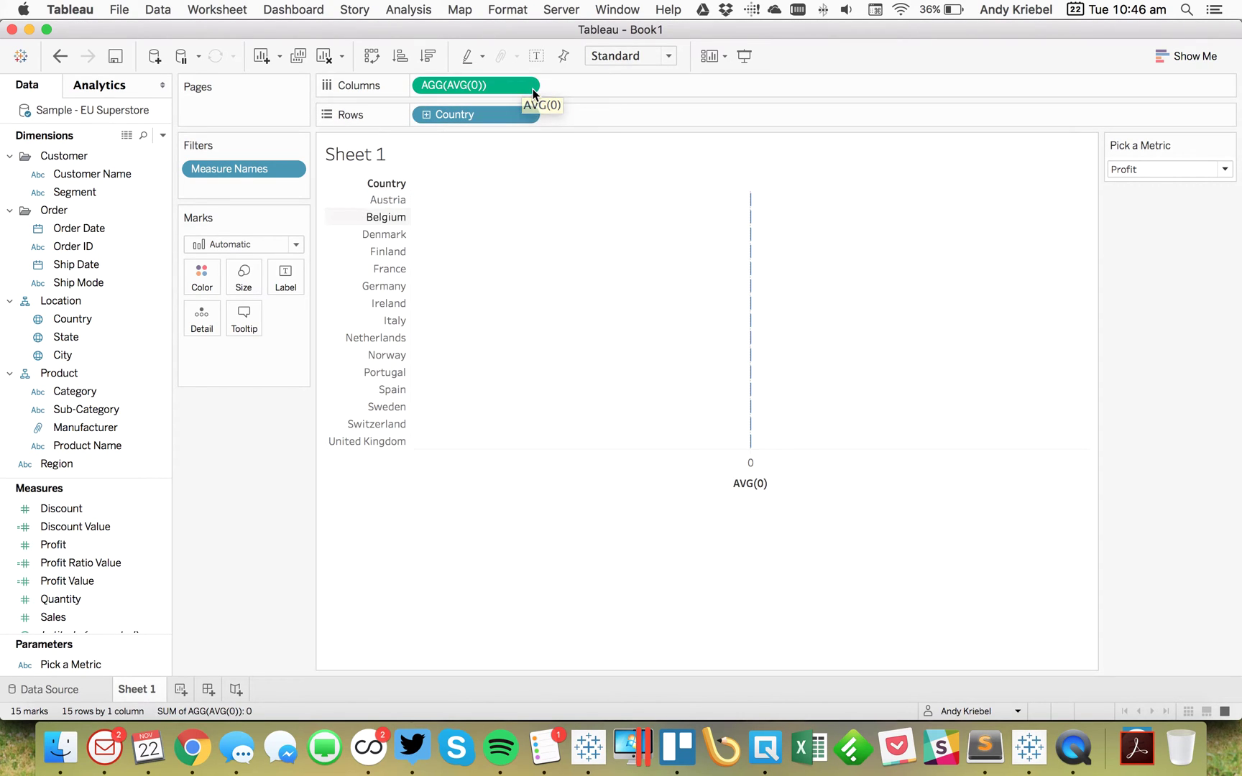
Step: Fix the AVG(0) axis range from -1 to 0
left_click(689, 464)
double_click(689, 463)
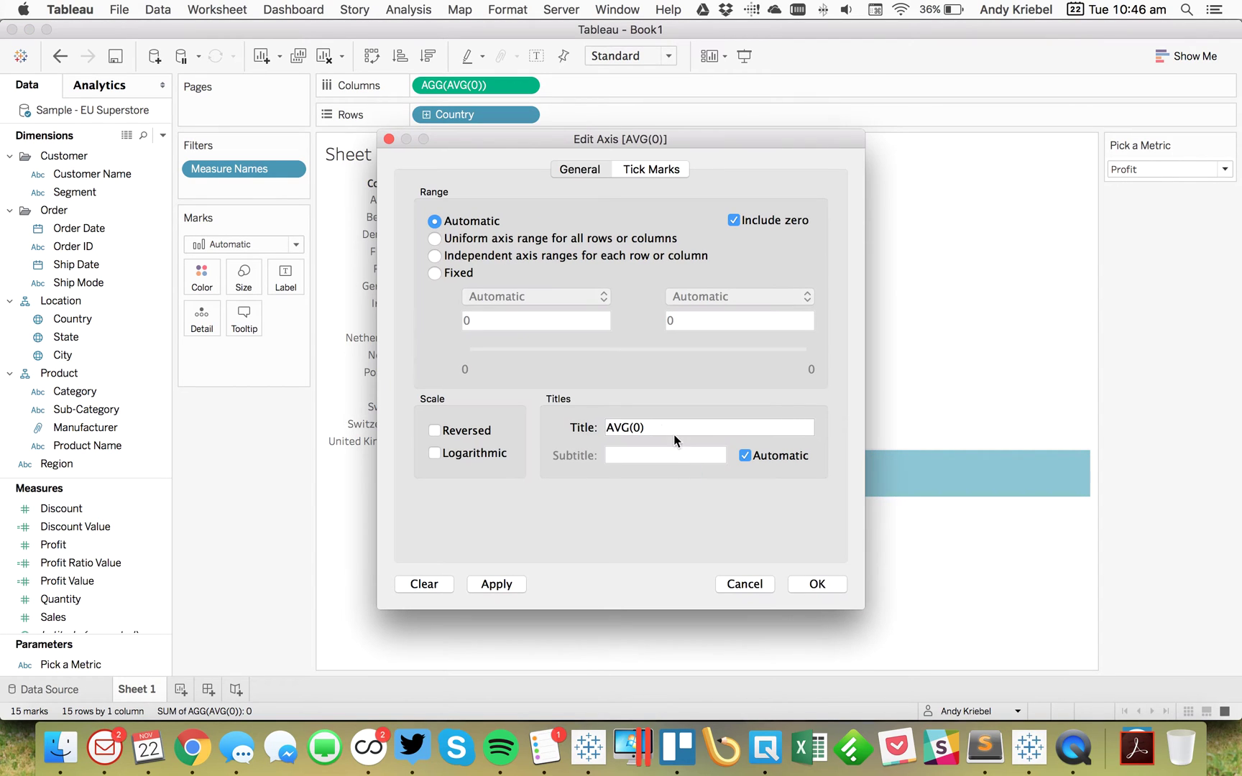
left_click(453, 273)
left_click(419, 321)
double_click(419, 321)
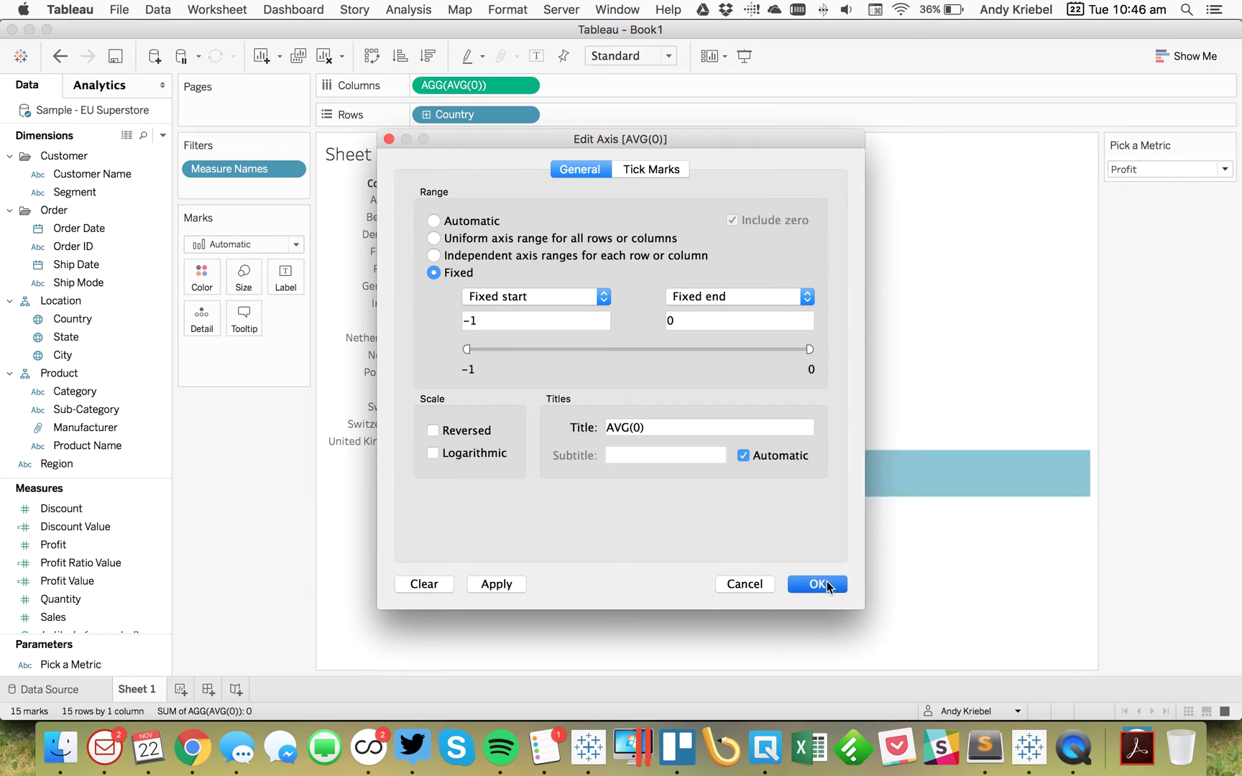
left_click(825, 585)
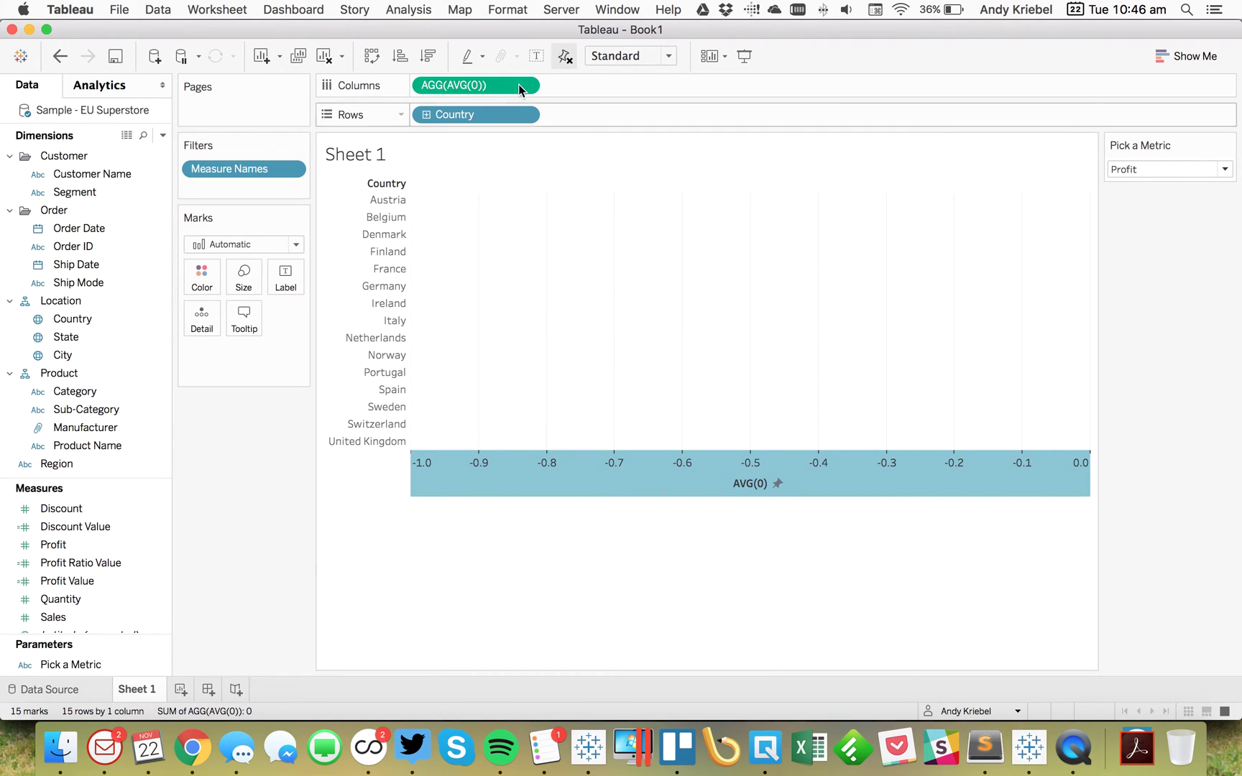
right_click(493, 258)
Step: Set the sheet's grid lines, zero lines and axis rulers to None
left_click(541, 330)
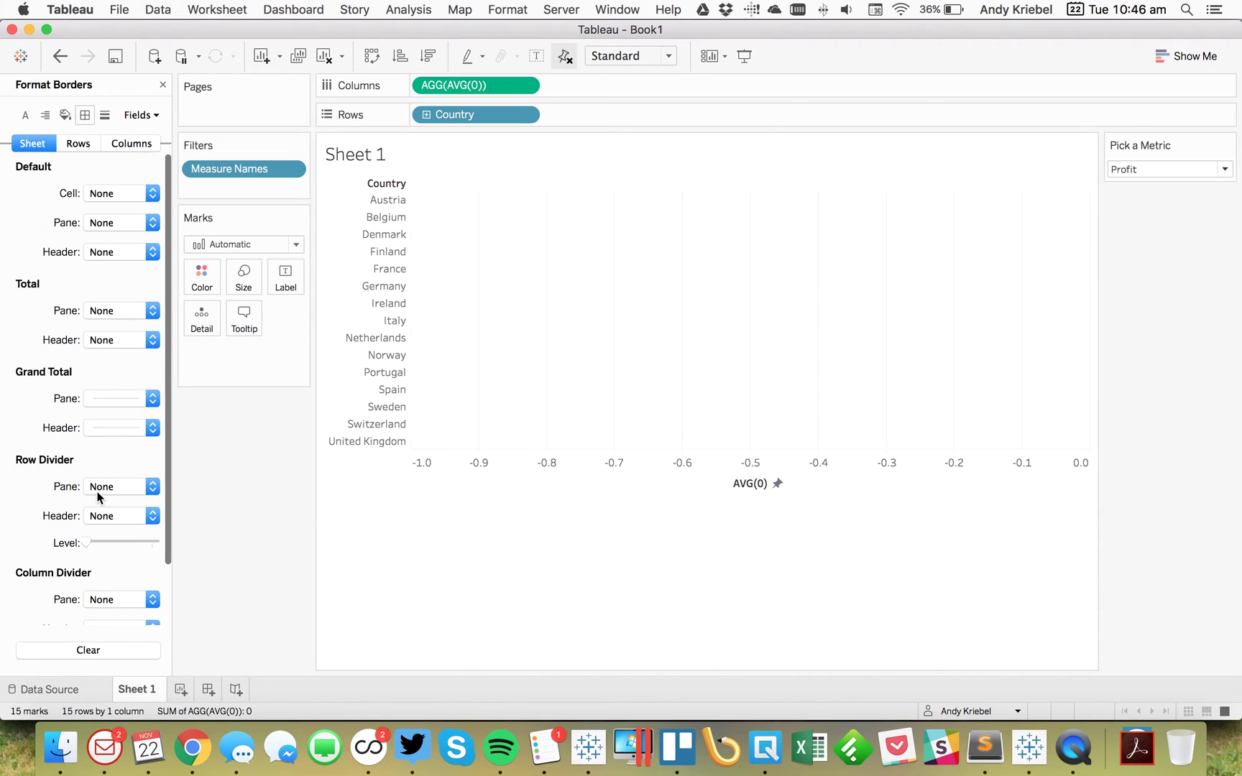
left_click(104, 116)
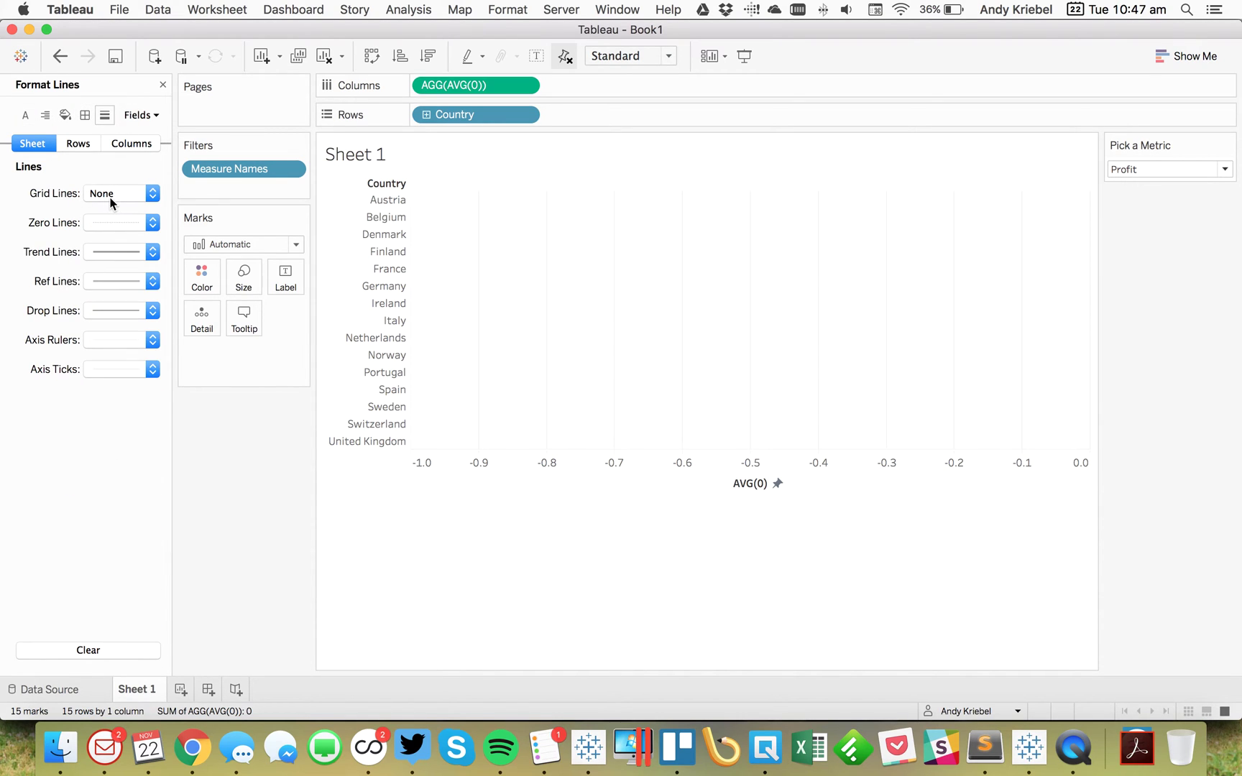
left_click(119, 193)
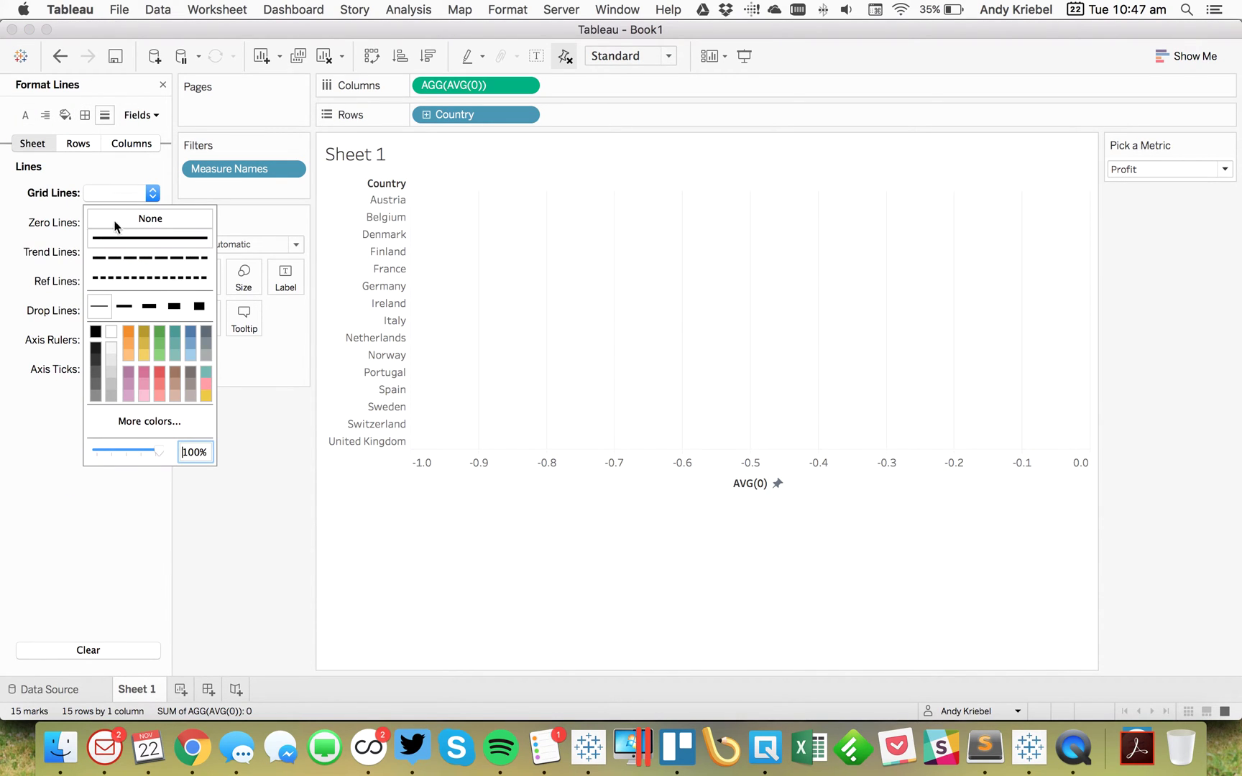
left_click(120, 223)
left_click(118, 249)
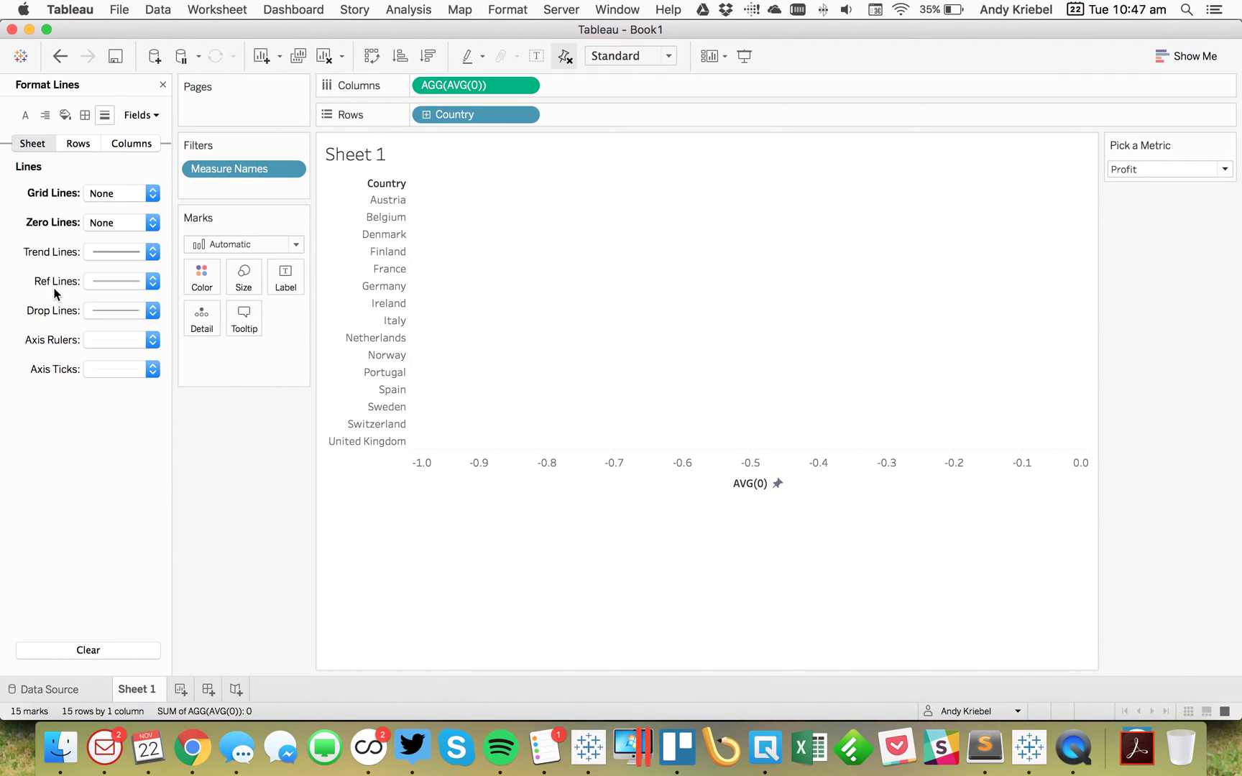
left_click(108, 341)
left_click(241, 544)
left_click(163, 85)
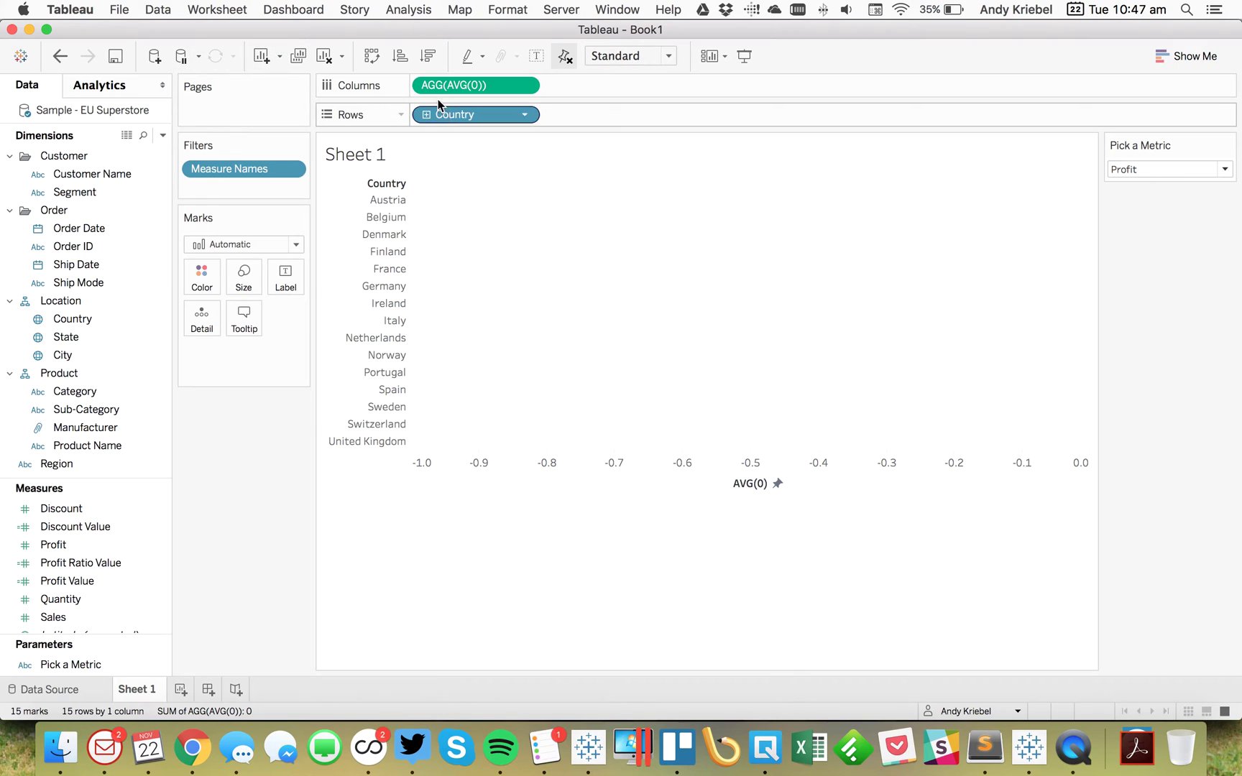
Step: Hide the AVG(0) header, resize the table pane, and add Pick a Metric to Columns
left_click(525, 85)
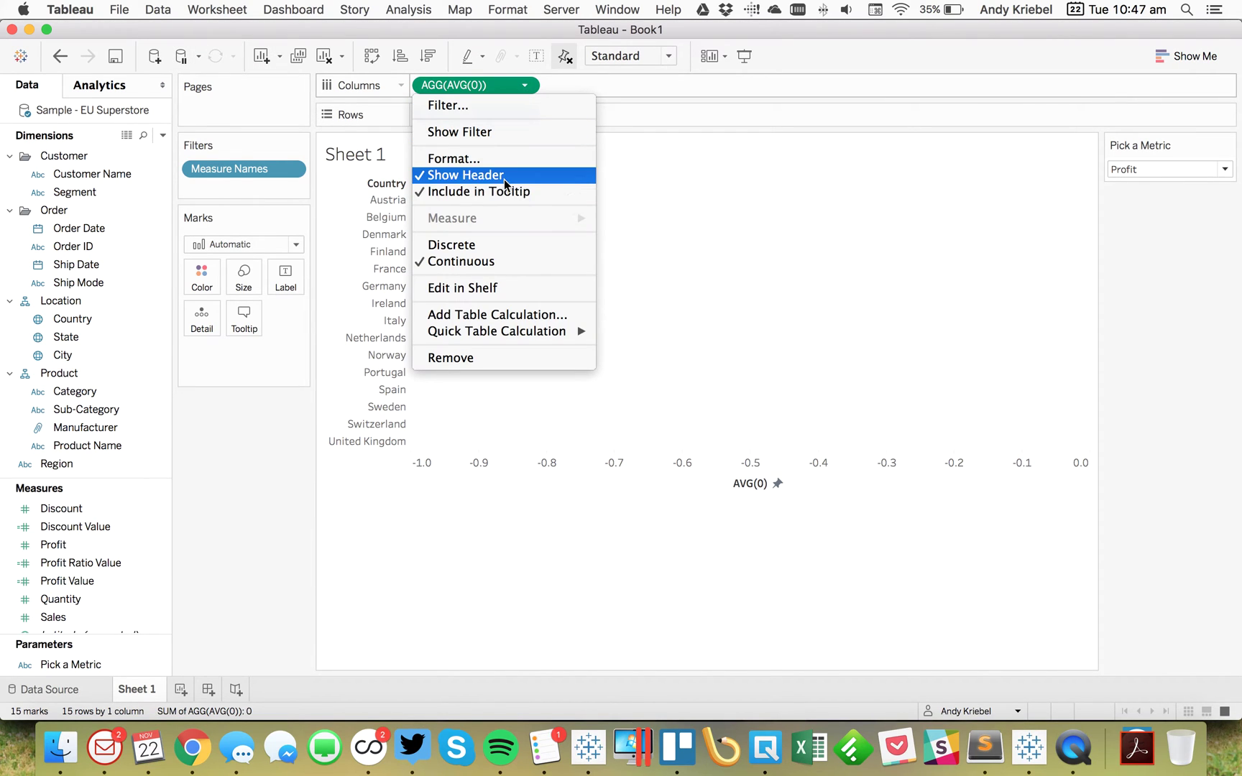
left_click(504, 176)
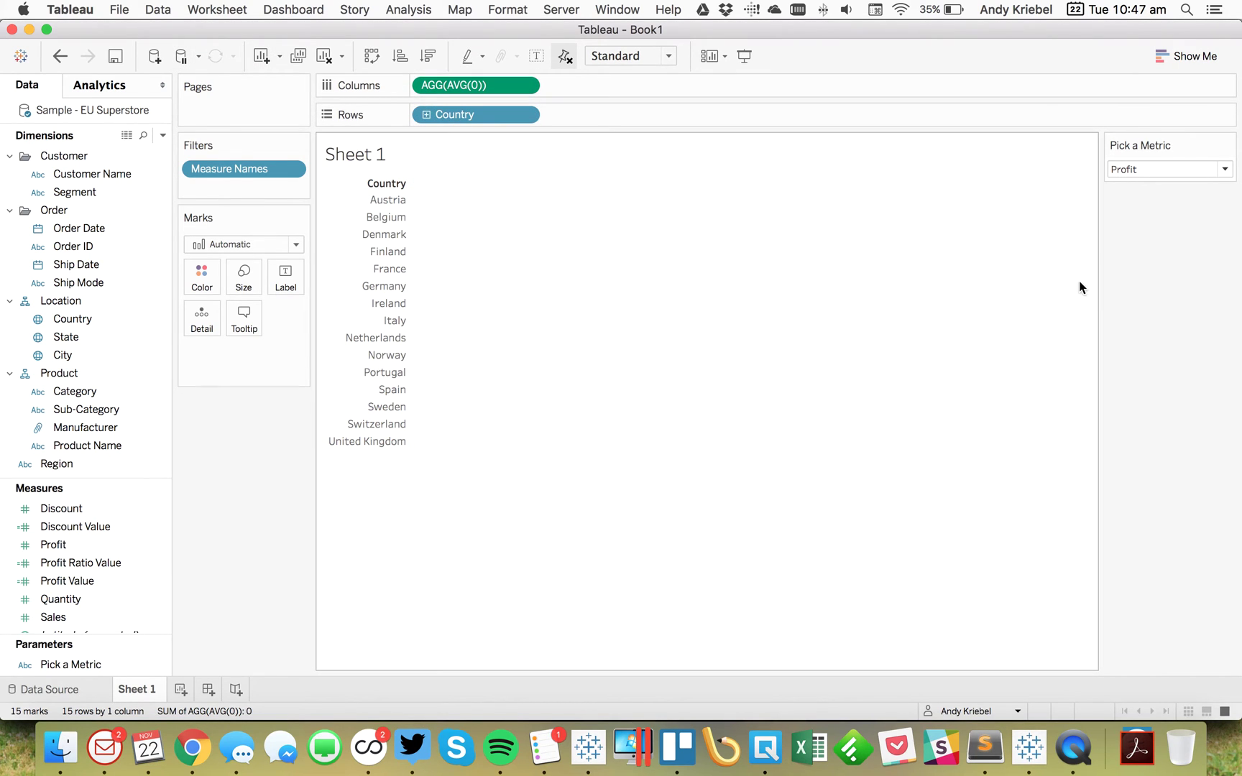
left_click_drag(1087, 280, 544, 275)
left_click(222, 496)
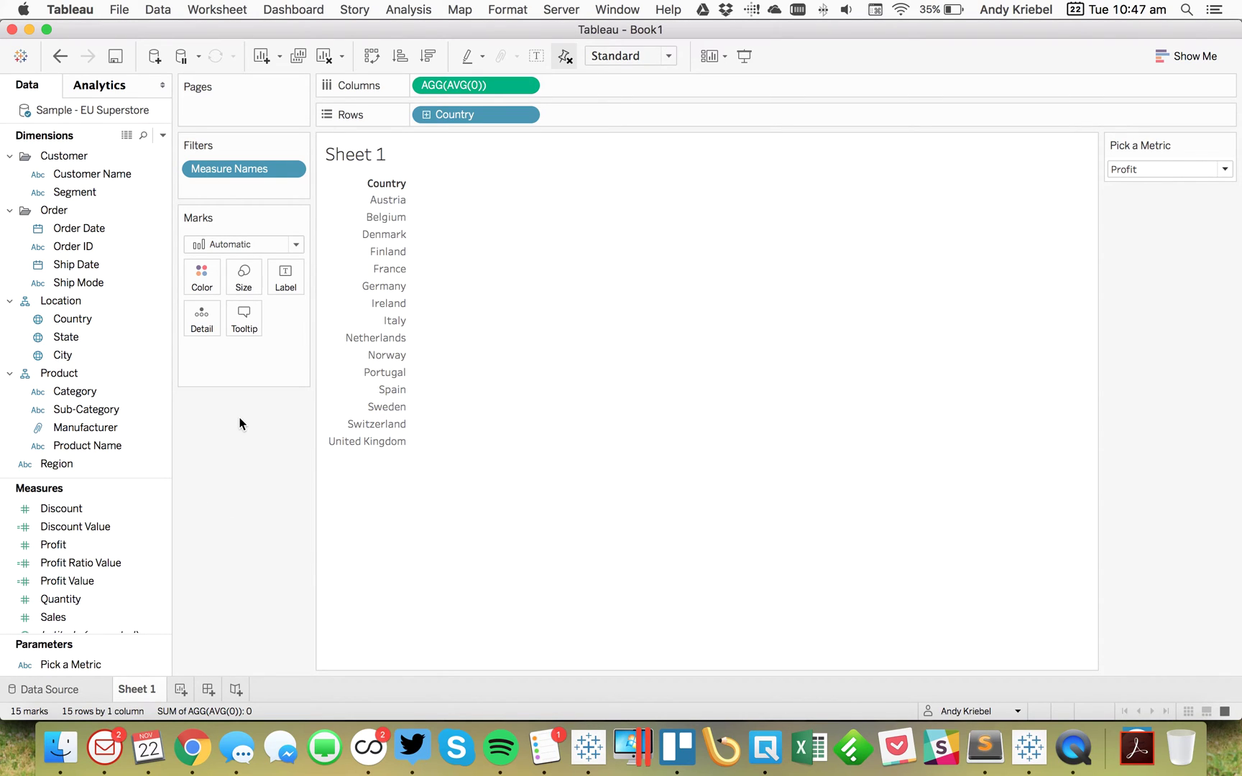
left_click_drag(75, 664, 422, 87)
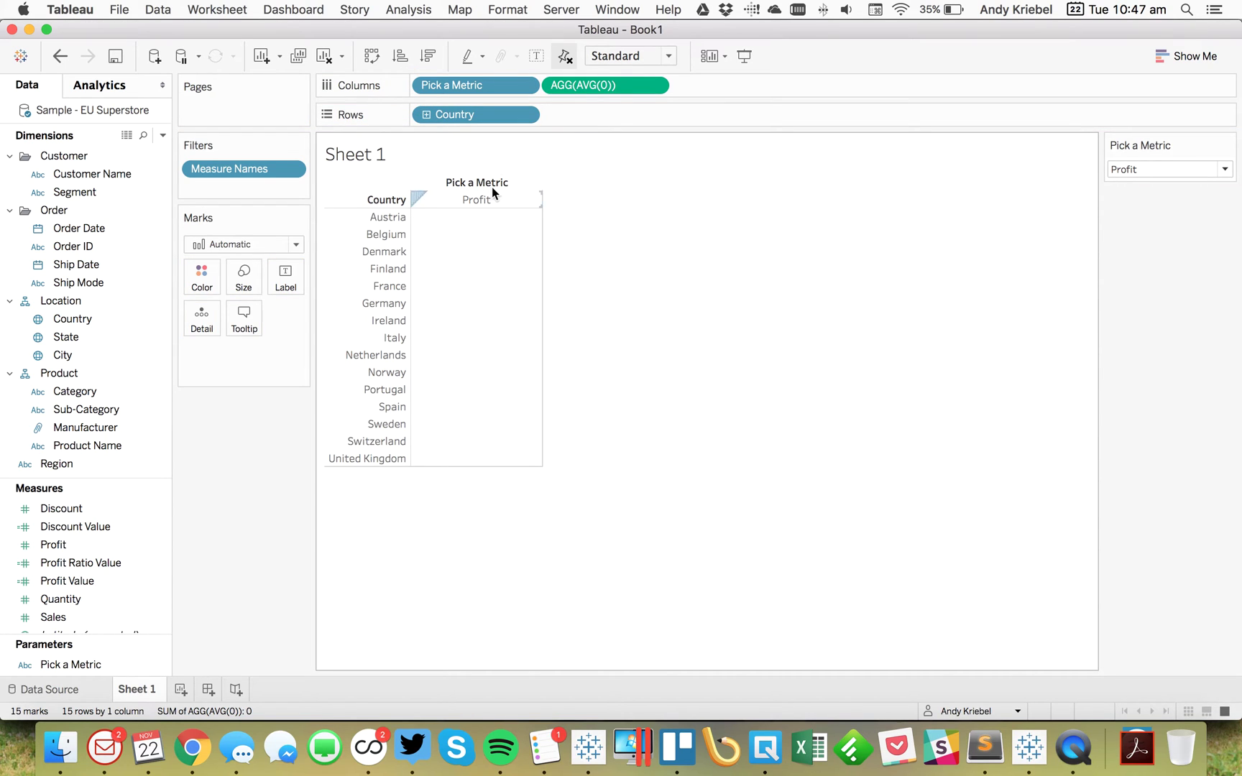
Step: Hide the column field labels and right-align the Profit header
right_click(492, 189)
left_click(466, 187)
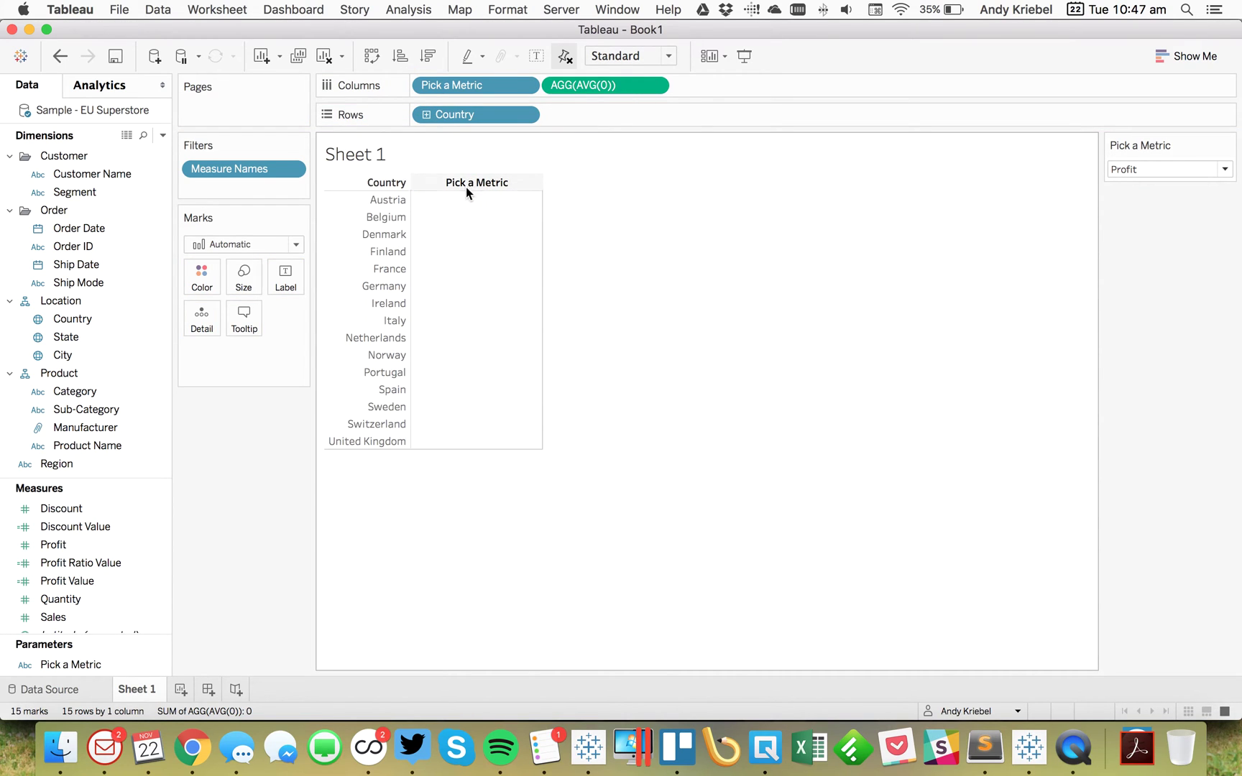
right_click(470, 179)
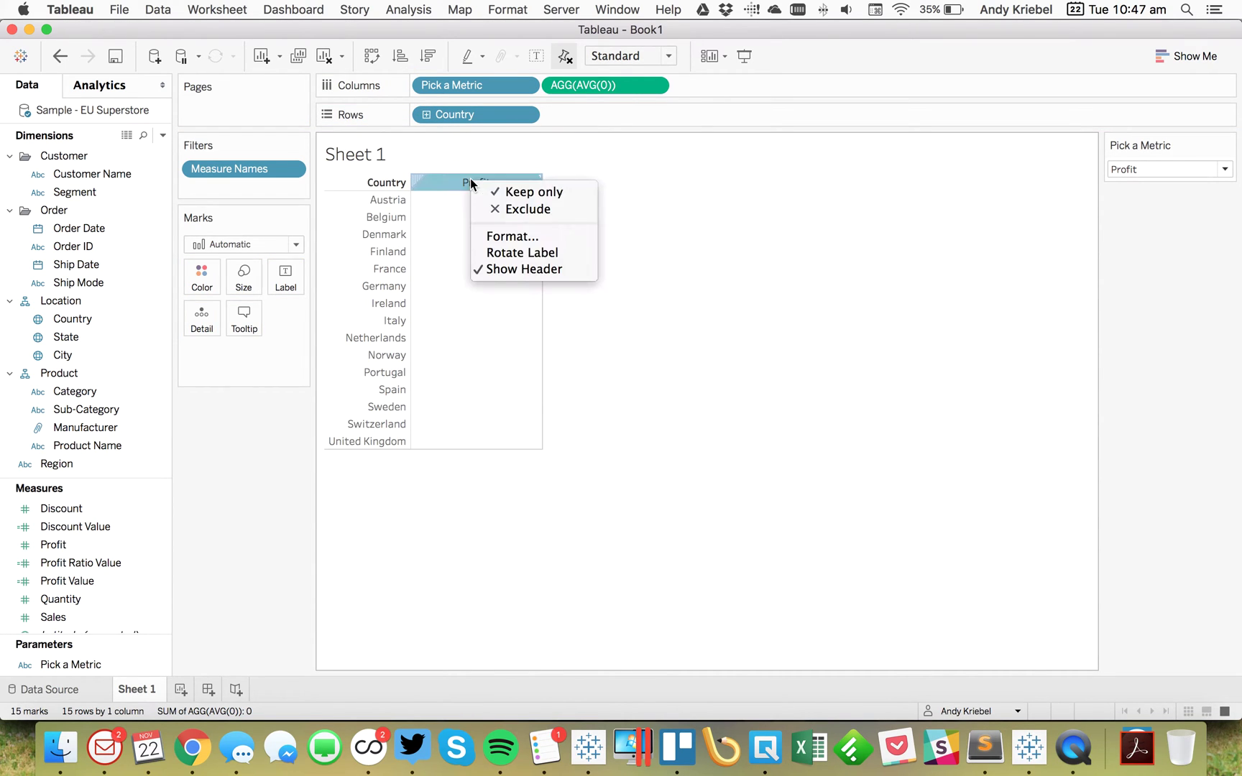
left_click(500, 238)
left_click(118, 223)
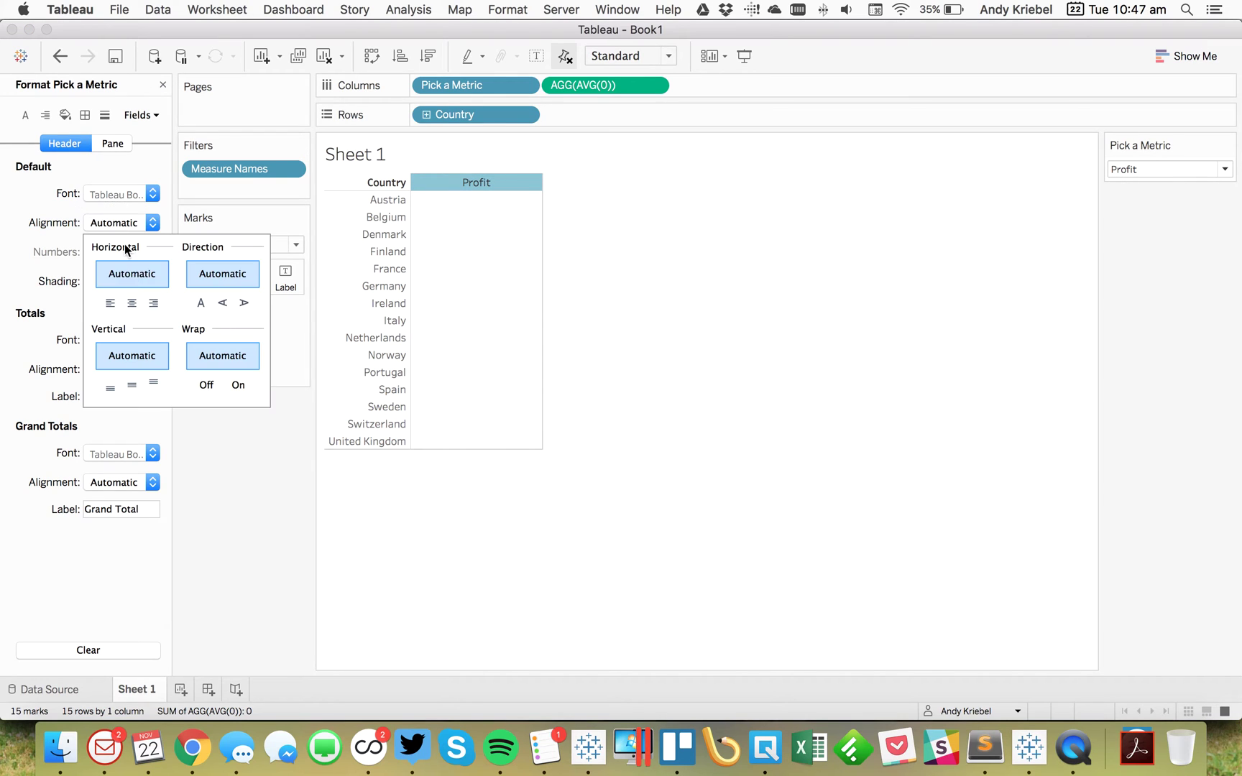
left_click(154, 303)
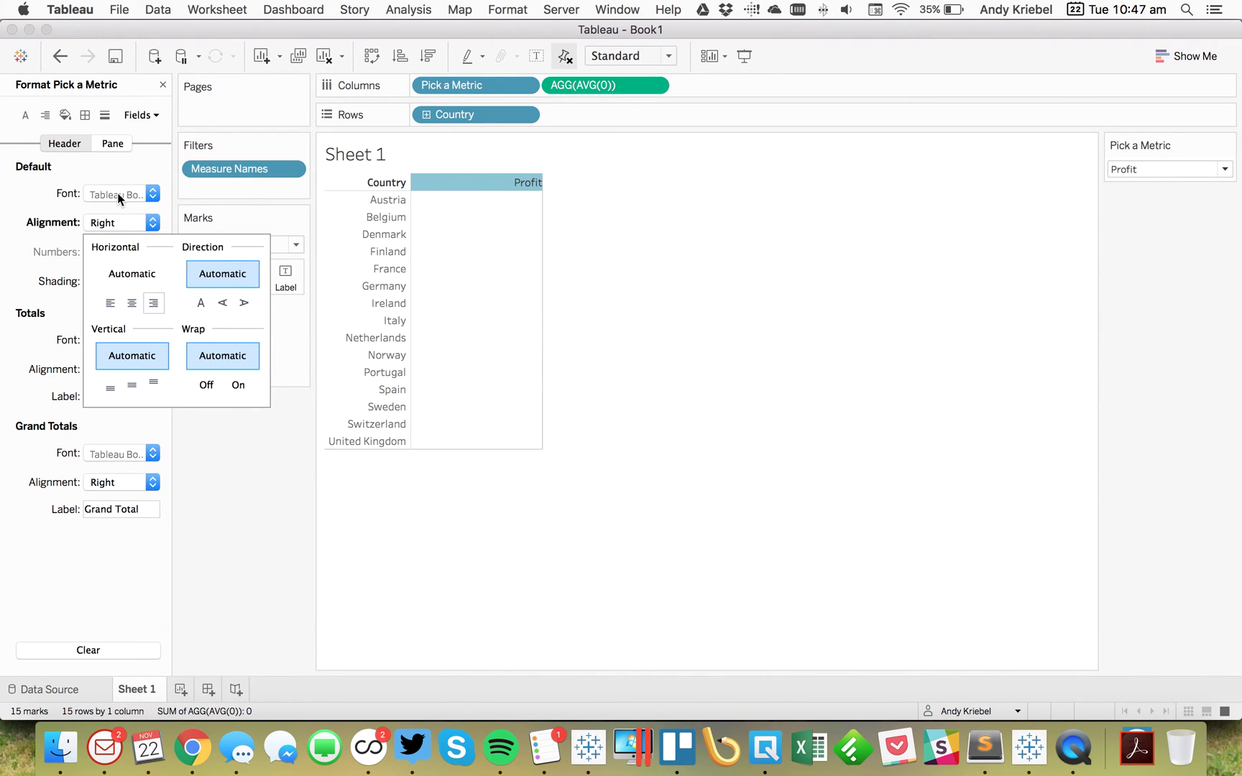
Step: Set the Profit header font to bold Tableau Medium
left_click(117, 194)
left_click(204, 220)
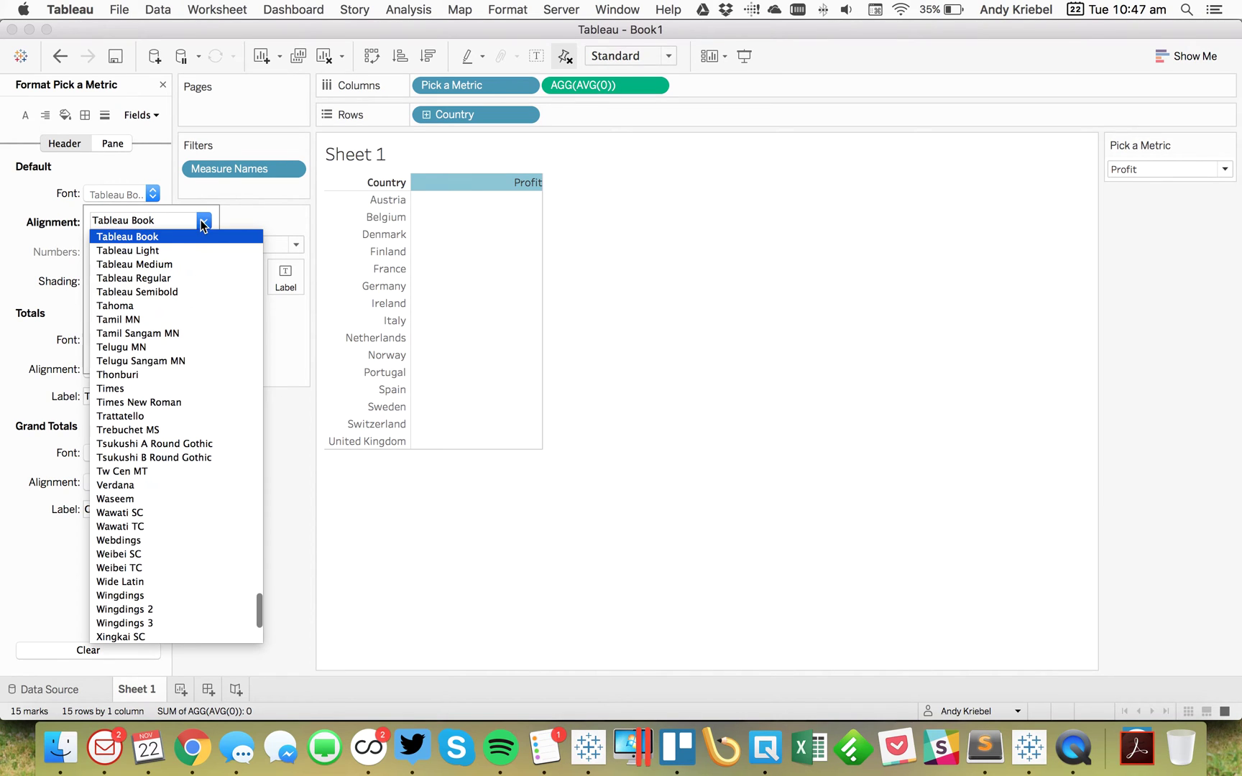
left_click(172, 265)
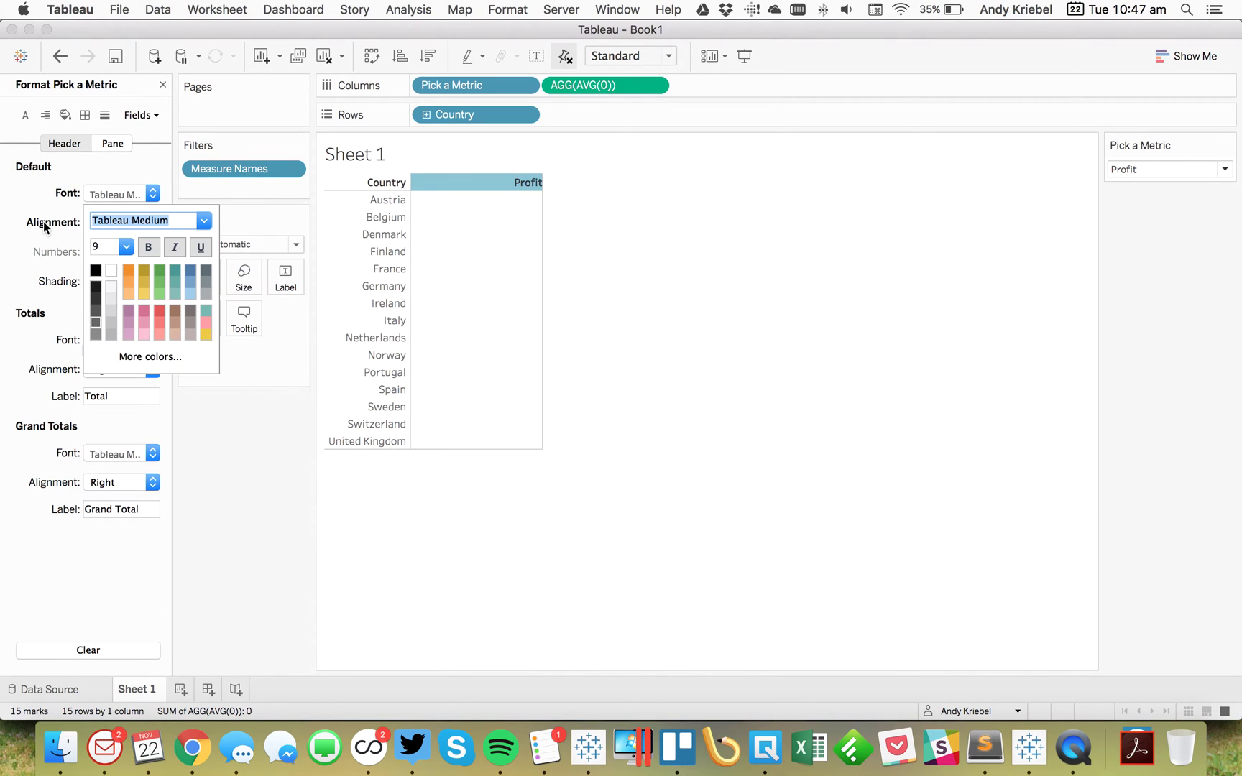
left_click(43, 222)
left_click(768, 422)
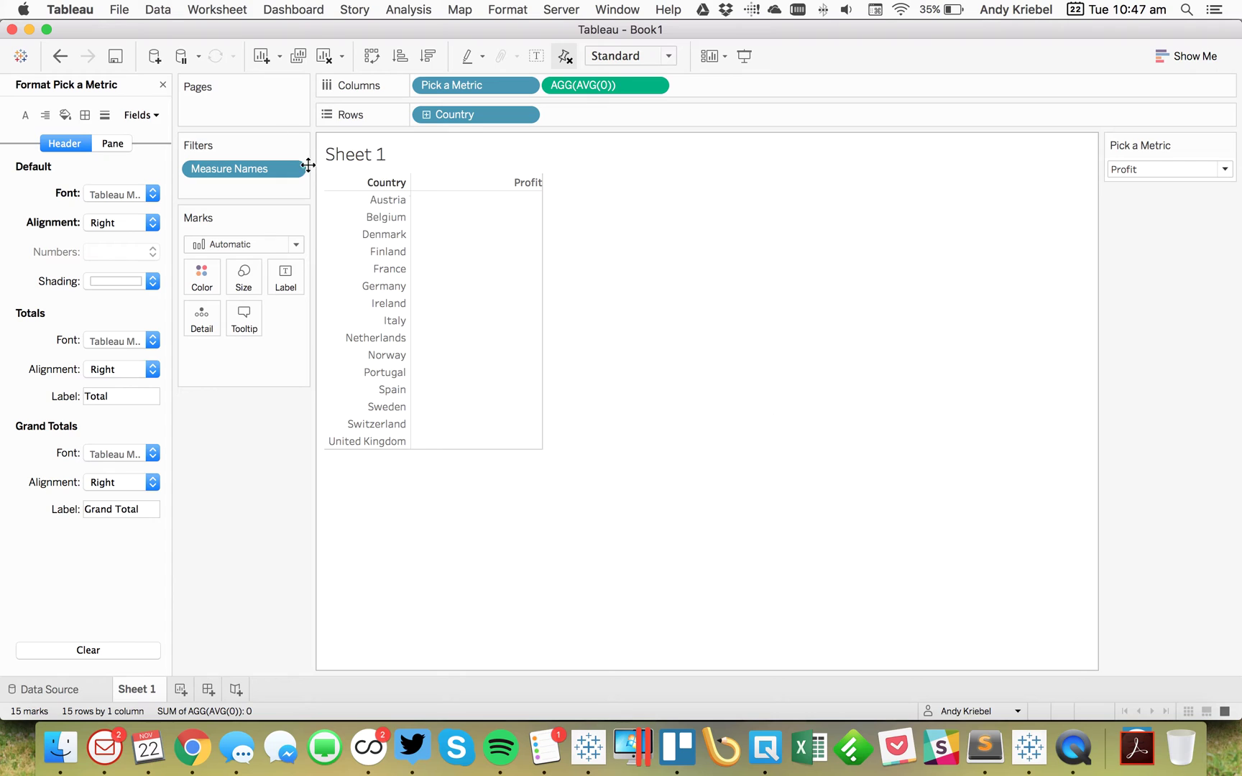
left_click(111, 192)
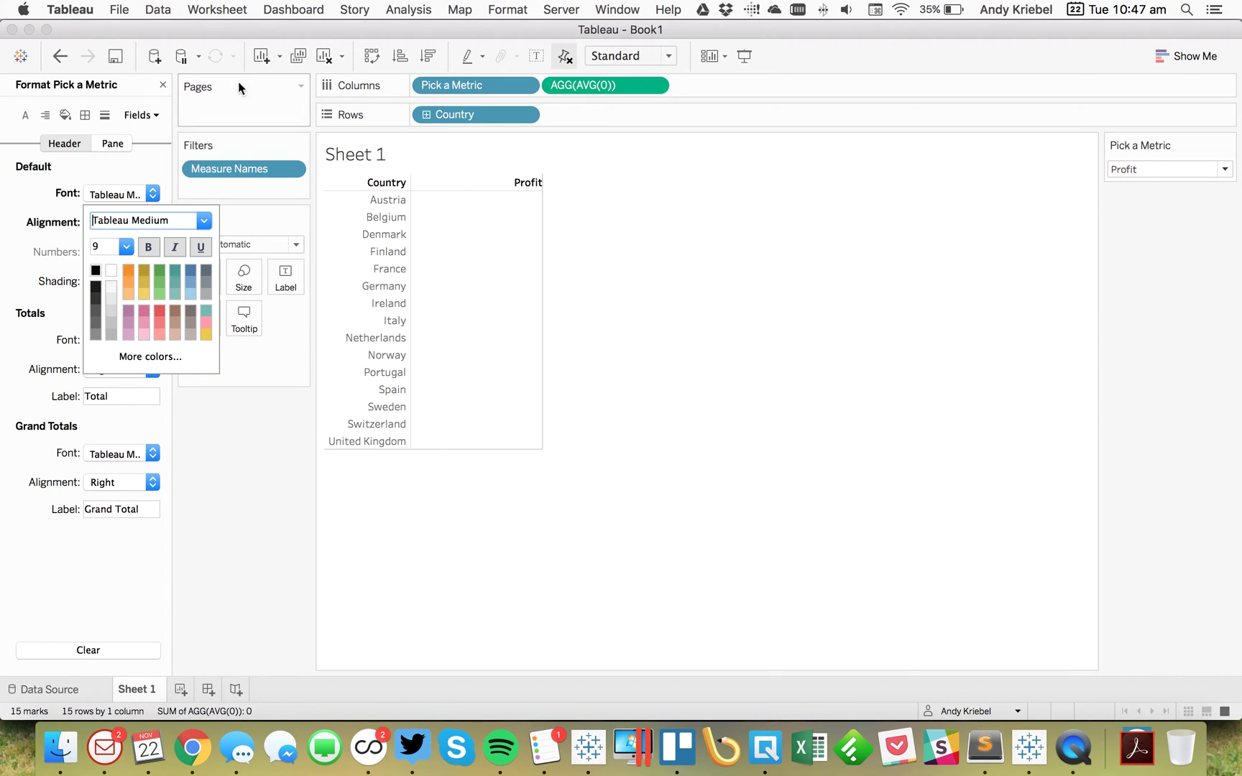
left_click(164, 84)
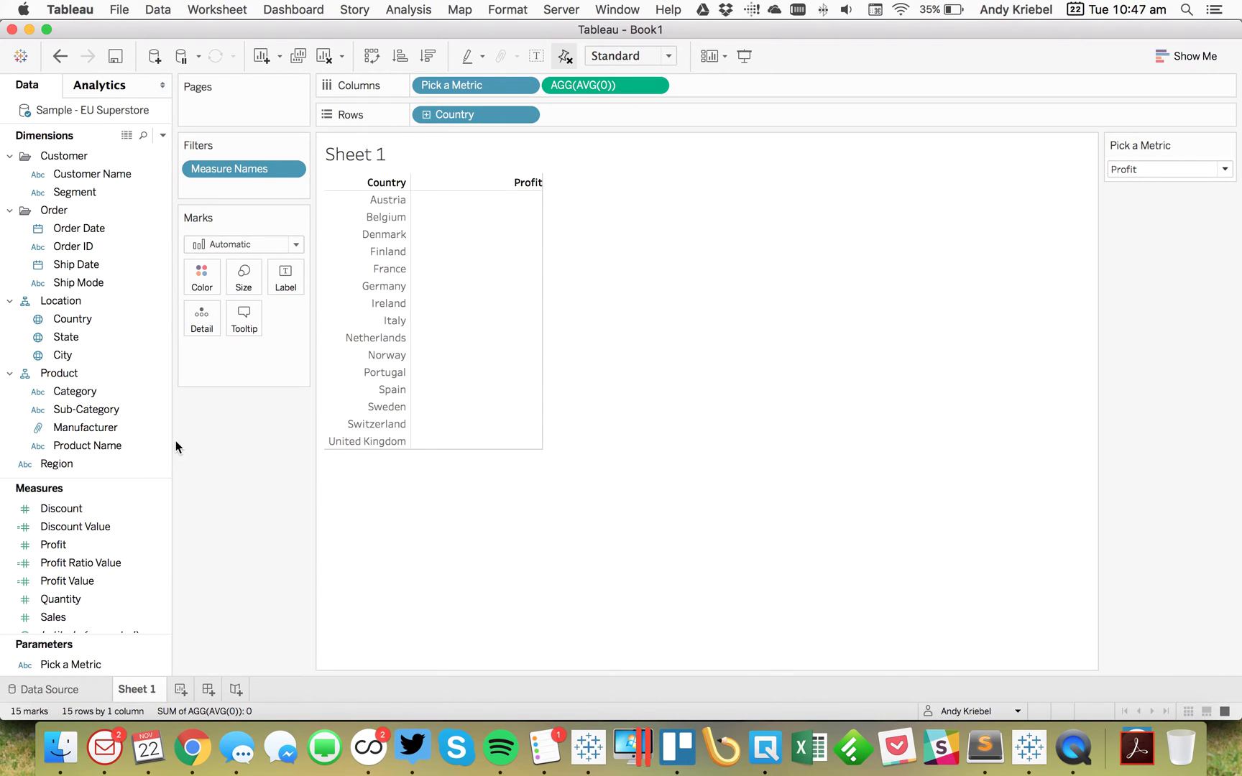
Step: Add Discount Value, Profit Ratio Value and Profit Value to the Label mark
left_click(72, 526)
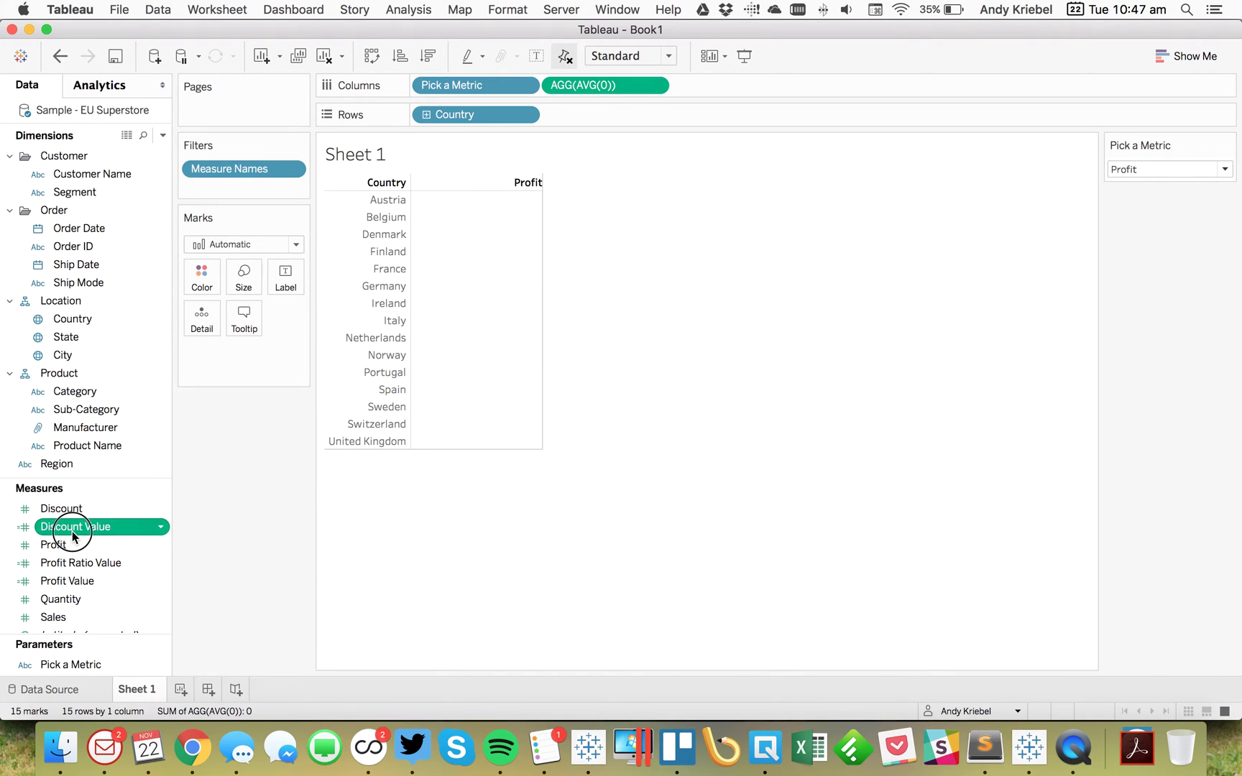
left_click(79, 564, "super")
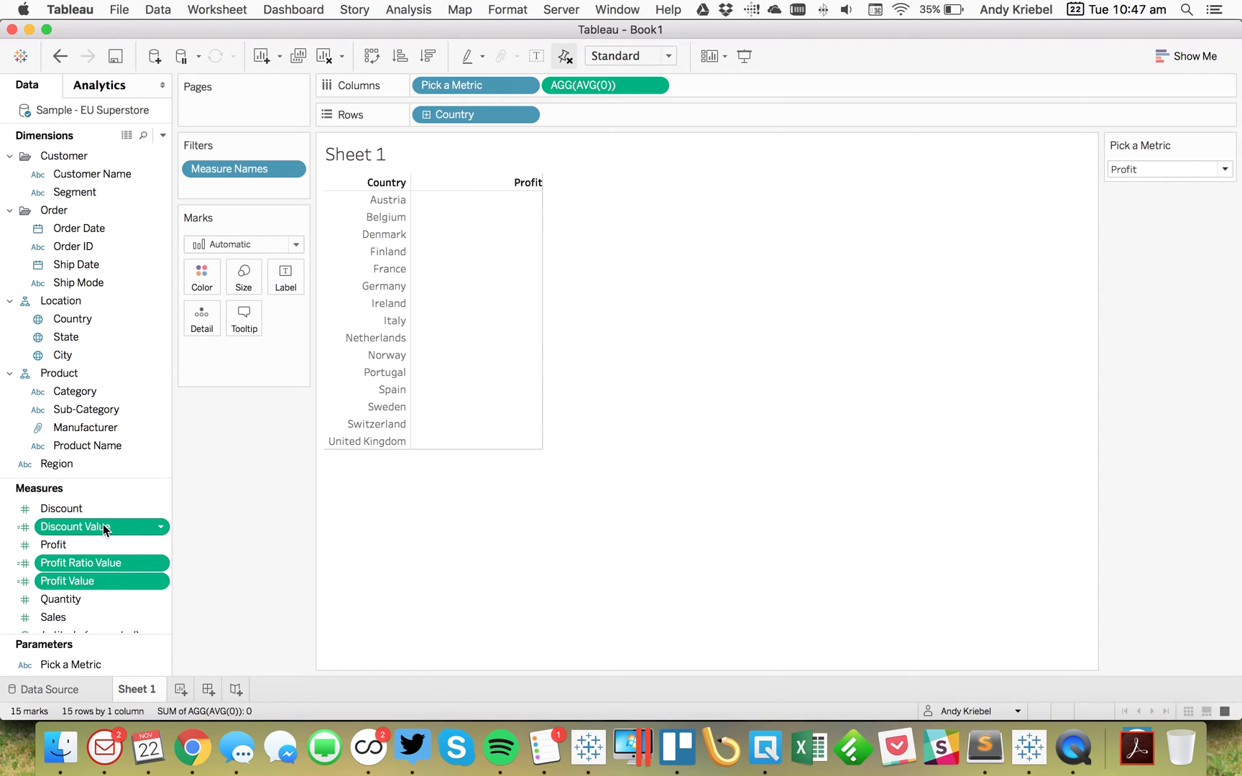
left_click_drag(94, 524, 291, 277)
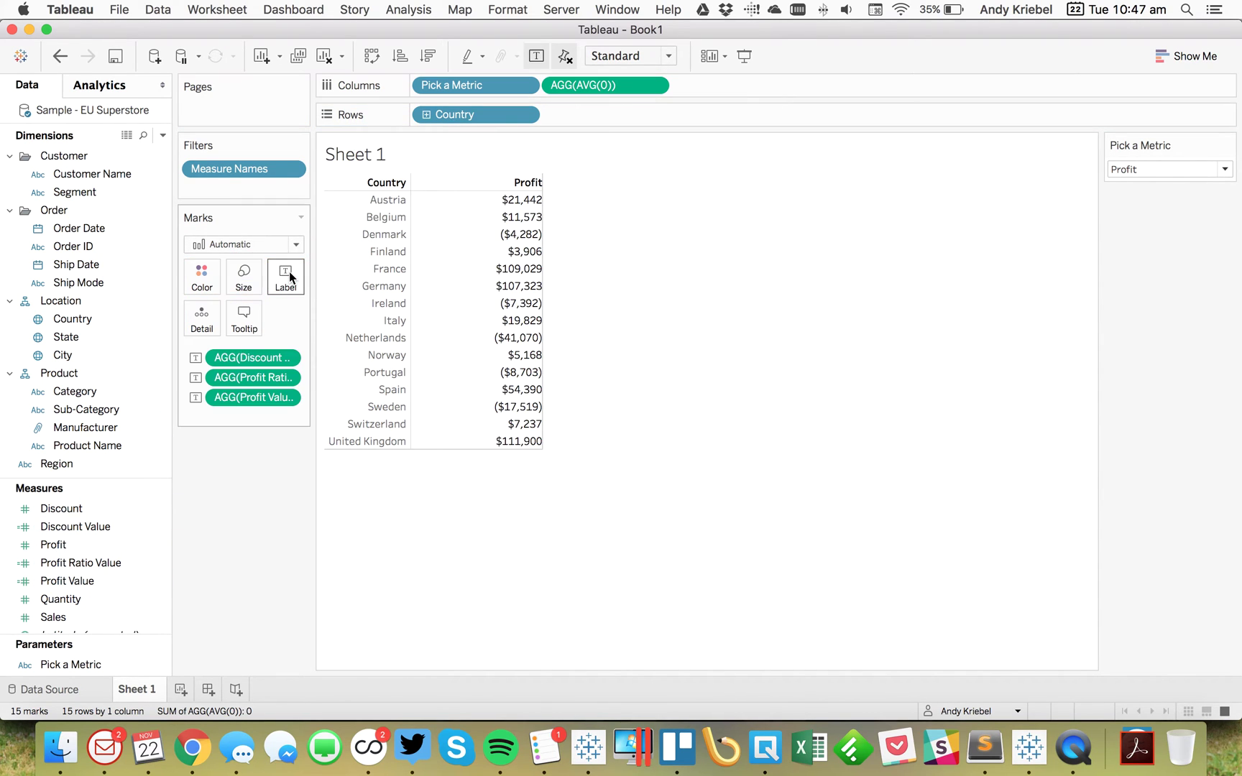
Step: Cycle Pick a Metric through Profit Ratio and Discount, ending on Profit
left_click(1149, 168)
left_click(1137, 205)
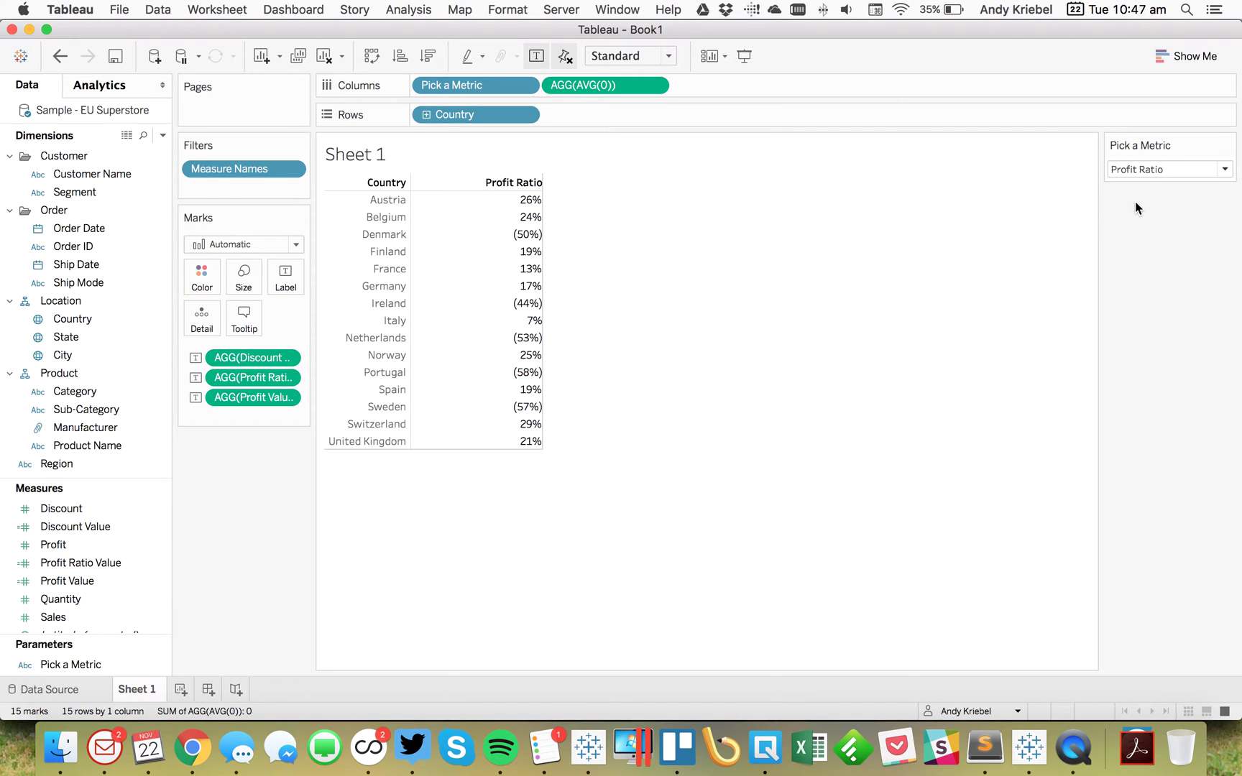
left_click(1136, 170)
left_click(1132, 221)
left_click(1136, 171)
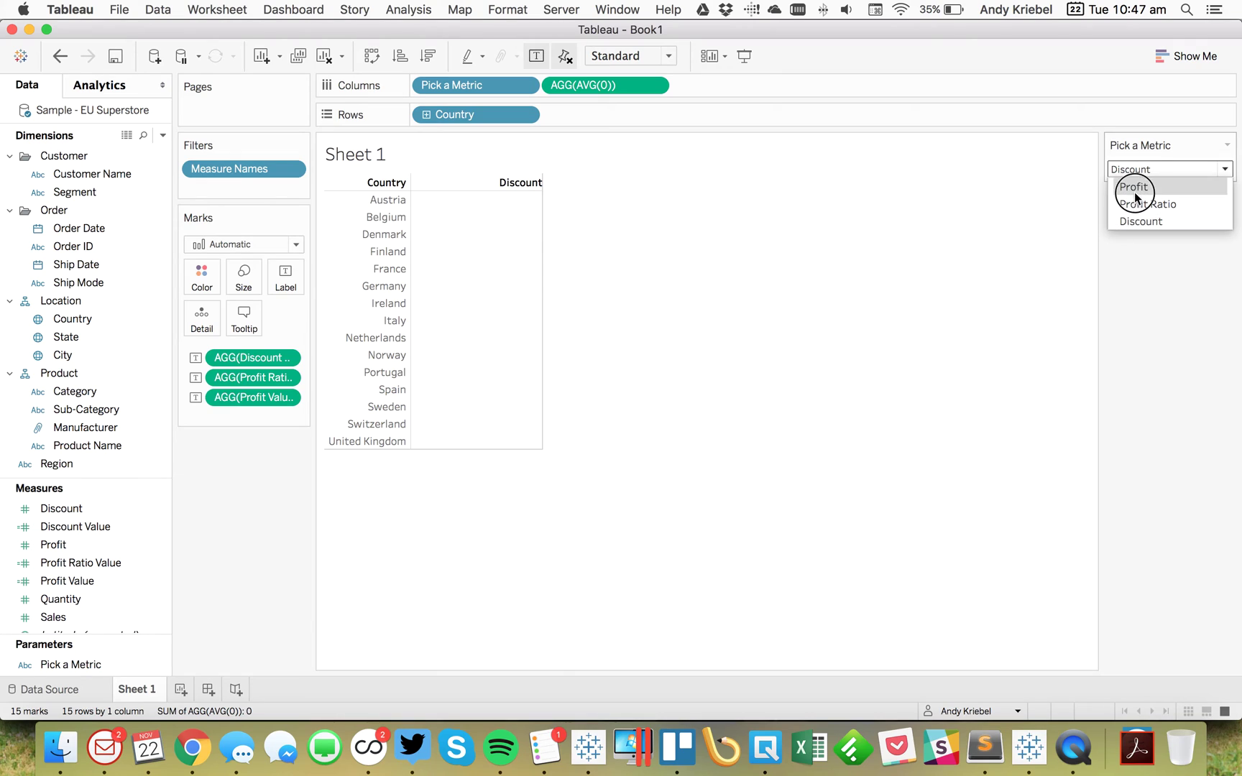
left_click(1135, 190)
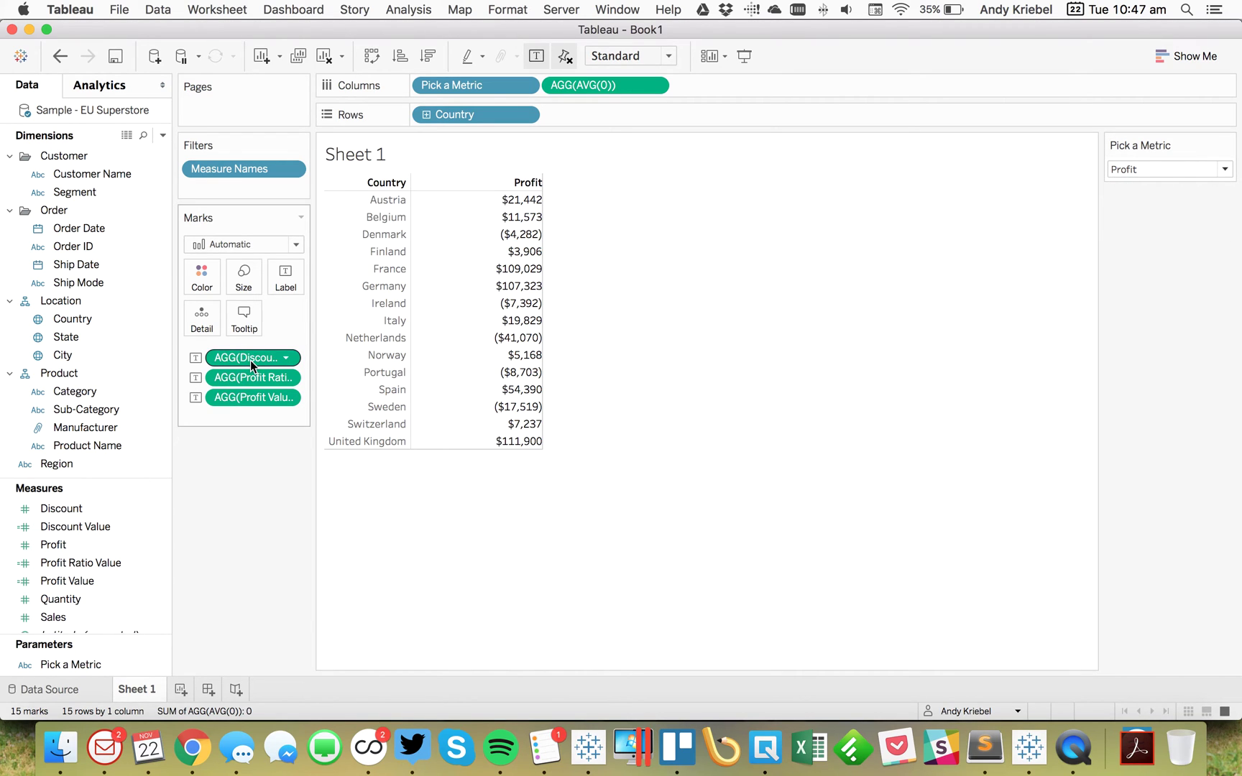
Step: Edit the label text to put all three metric values on one line
right_click(85, 527)
left_click(230, 576)
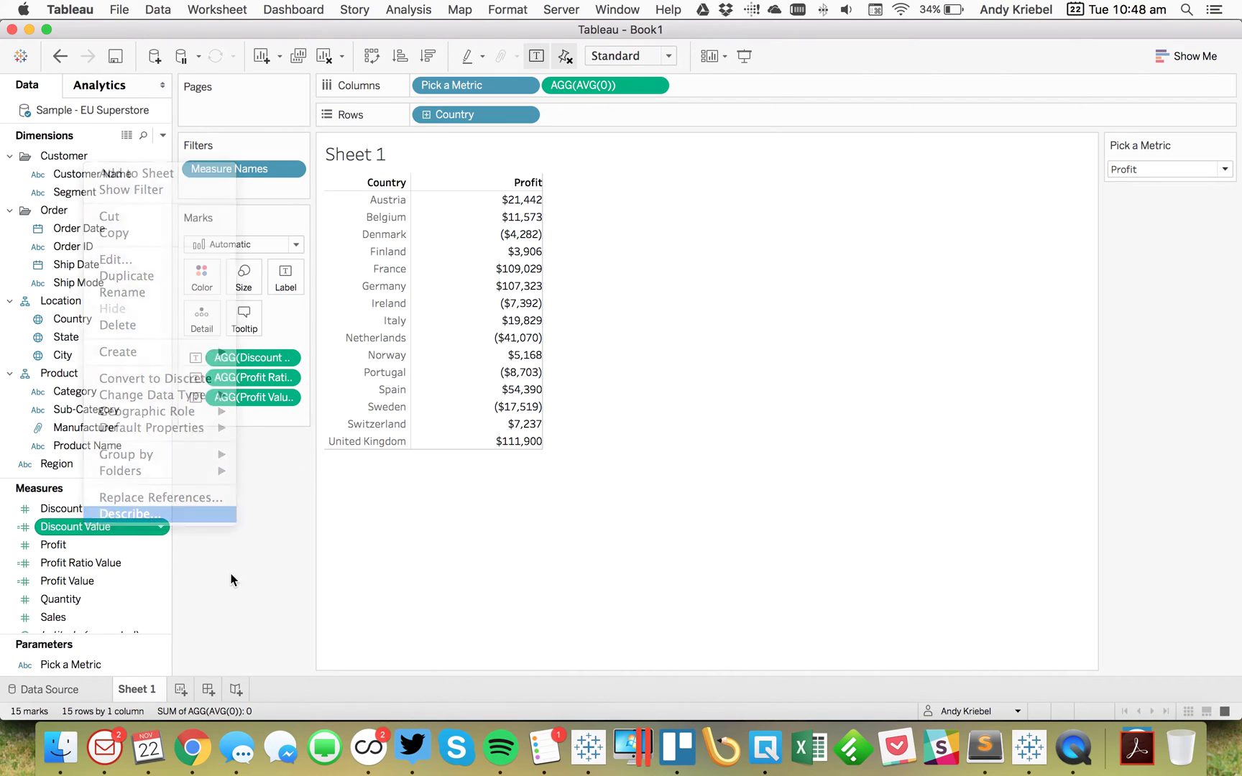
left_click(287, 275)
left_click(451, 368)
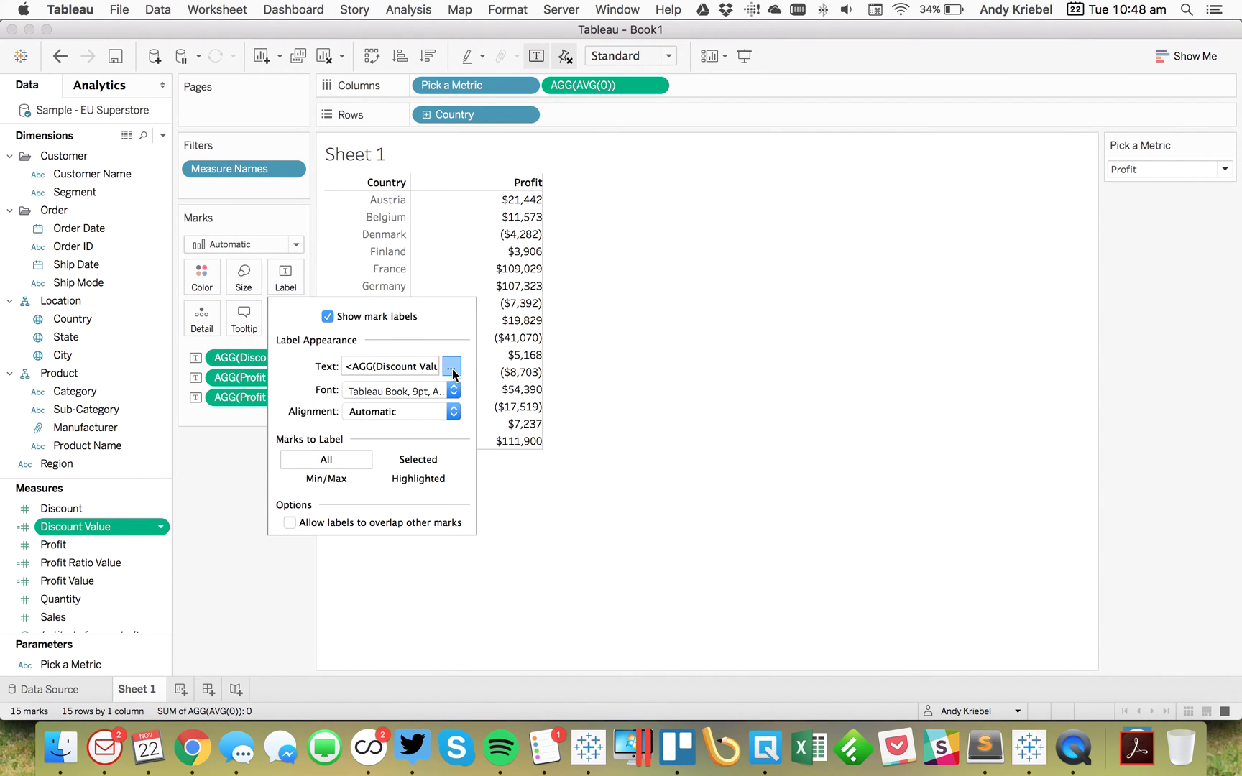
left_click(642, 434)
key("BackSpace")
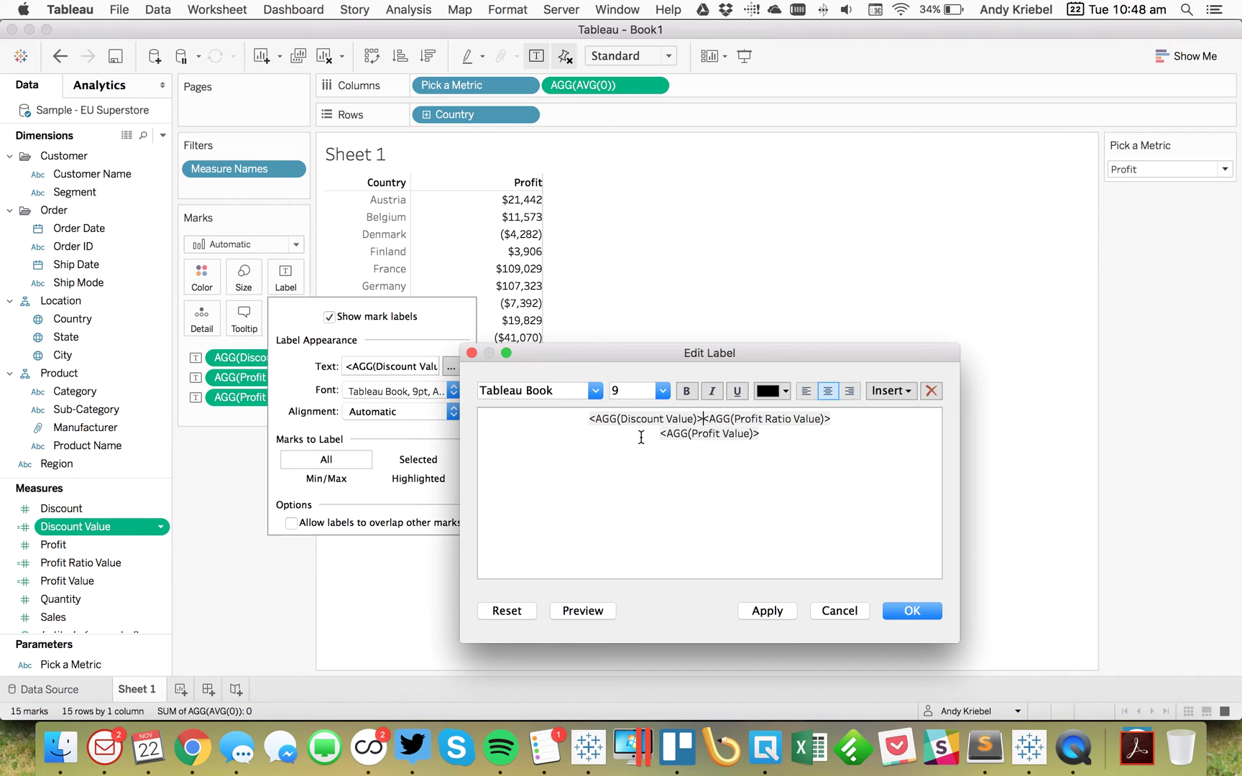
key("BackSpace")
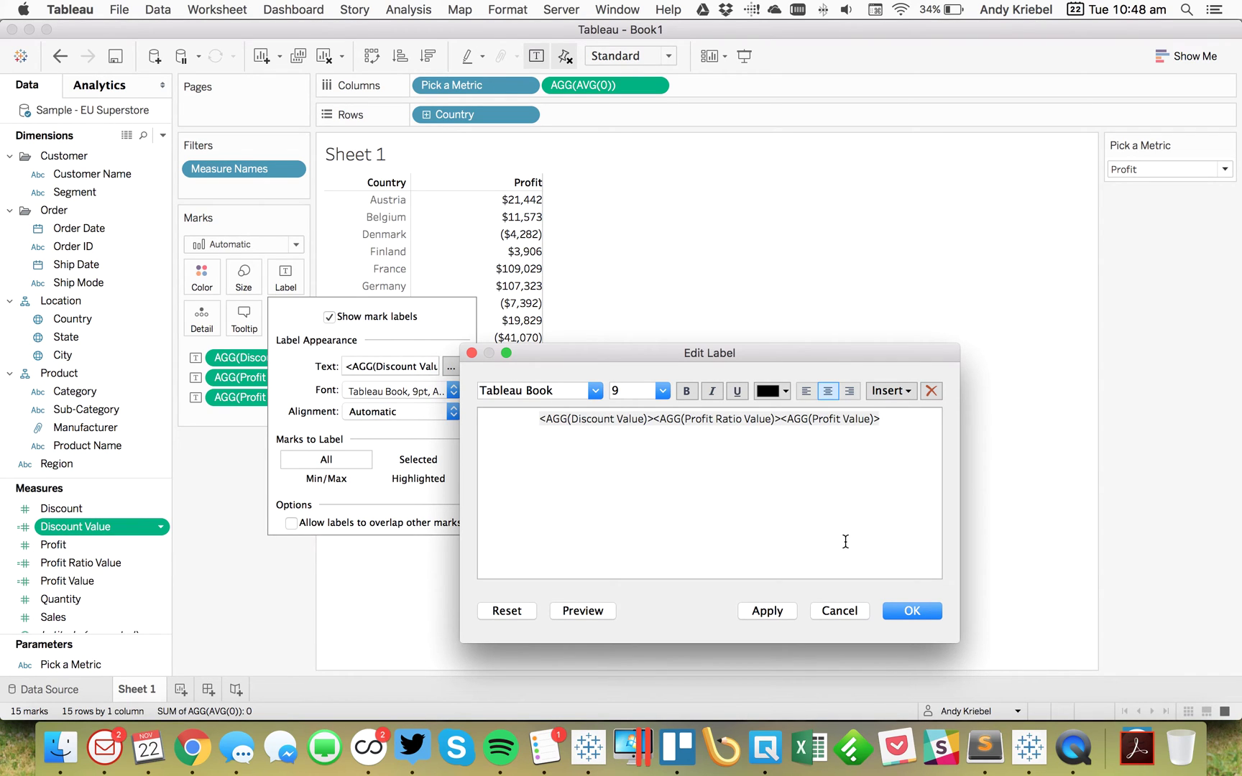
left_click(914, 612)
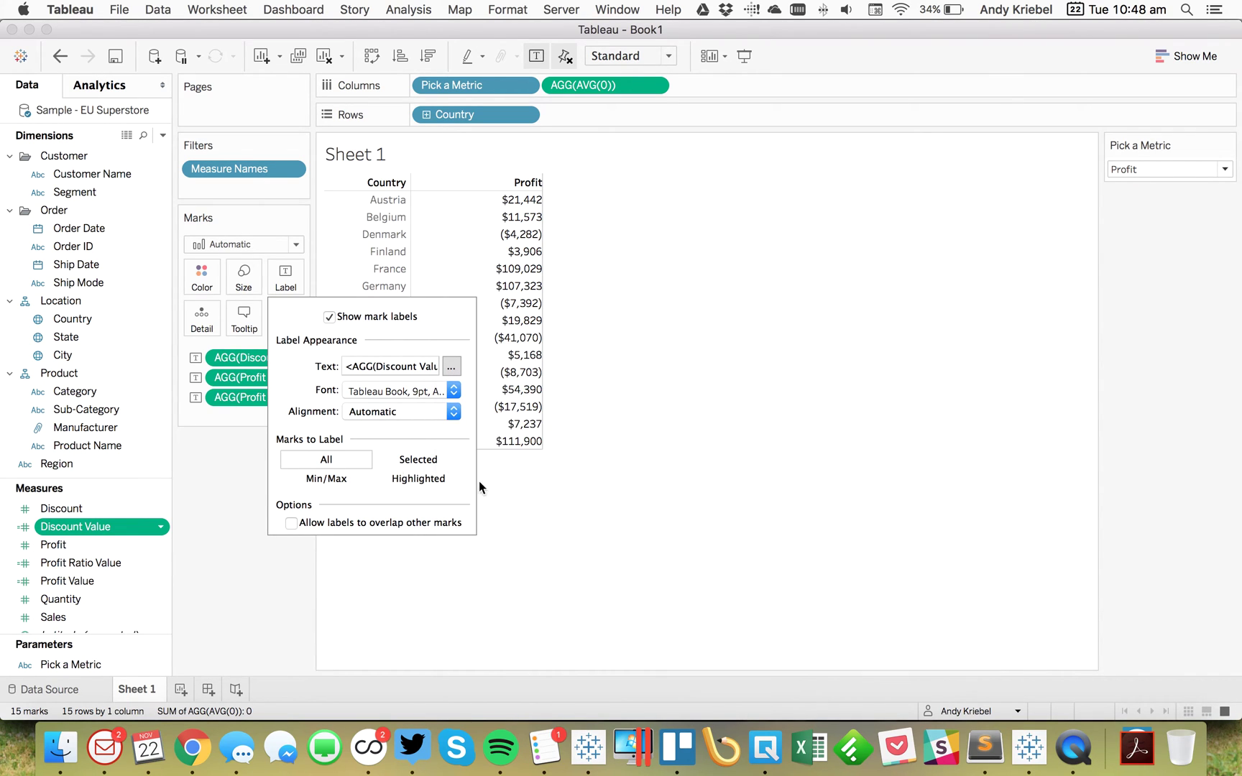
Step: Left-align the labels and switch Pick a Metric to Discount
left_click(378, 412)
left_click(368, 491)
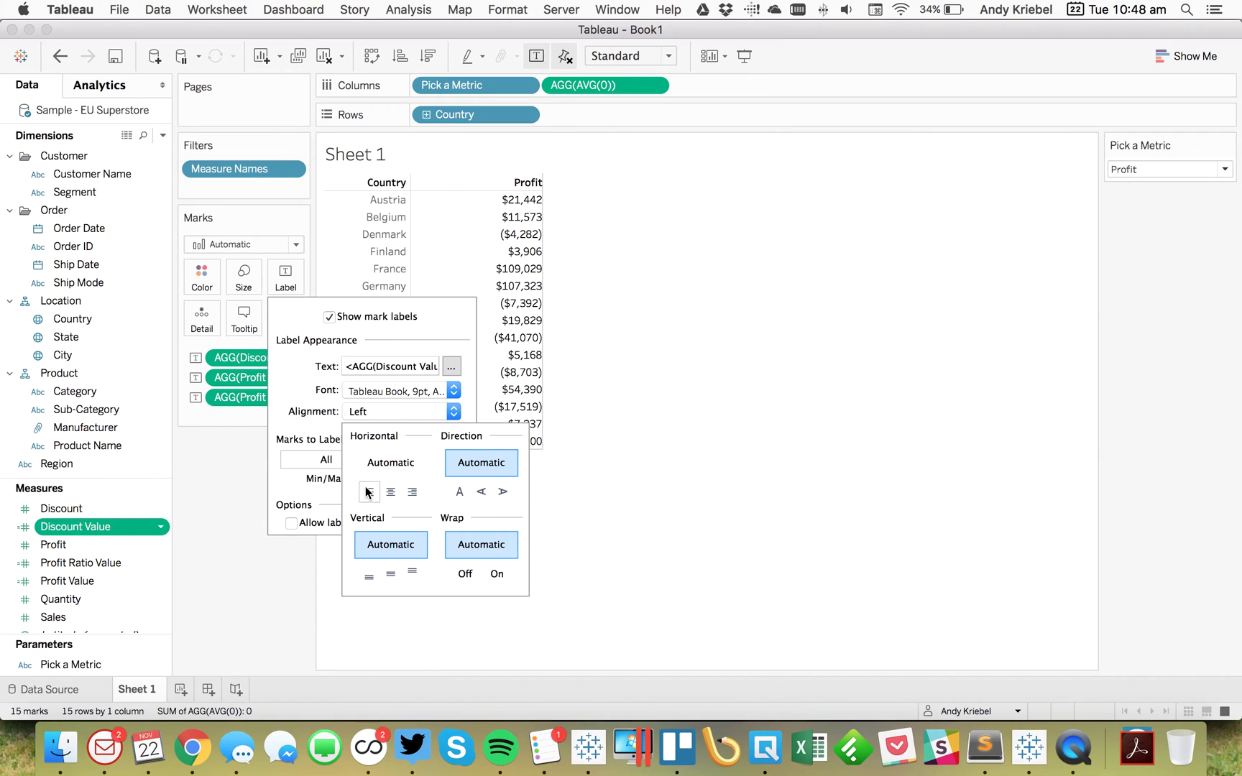
left_click(275, 574)
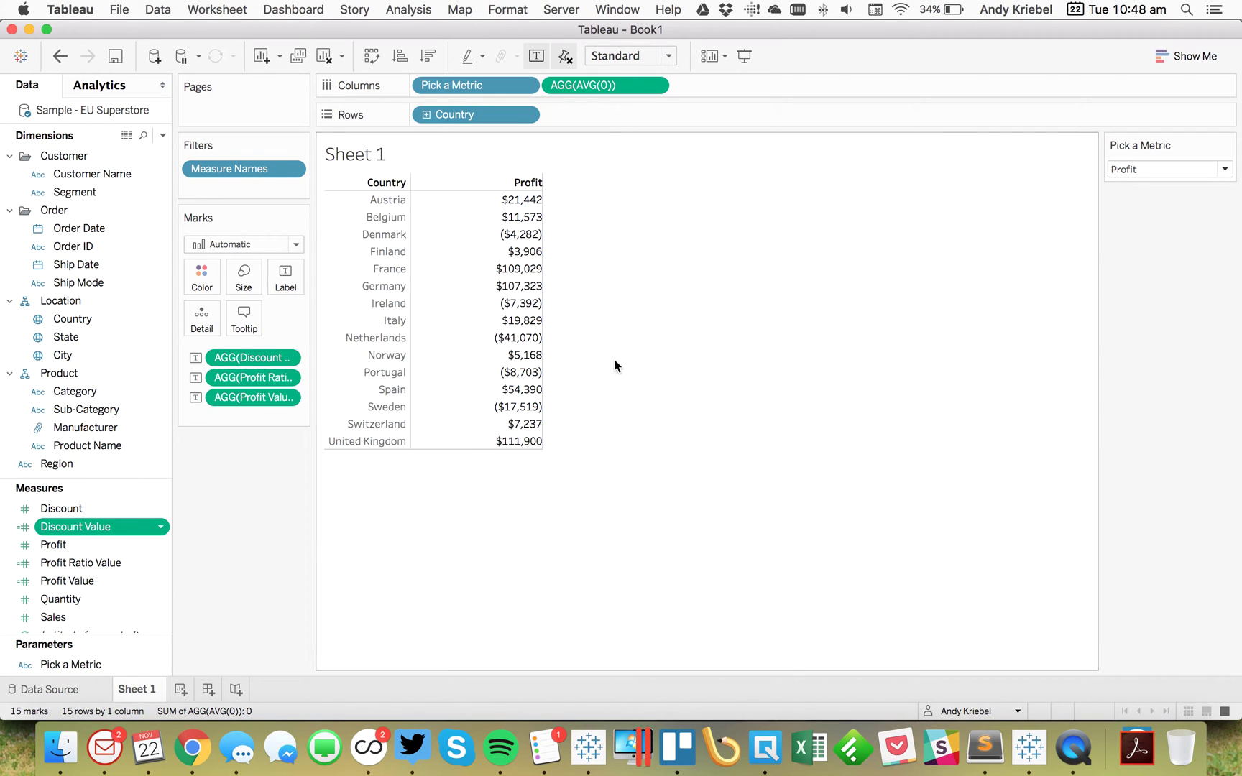
left_click(1138, 169)
left_click(1133, 223)
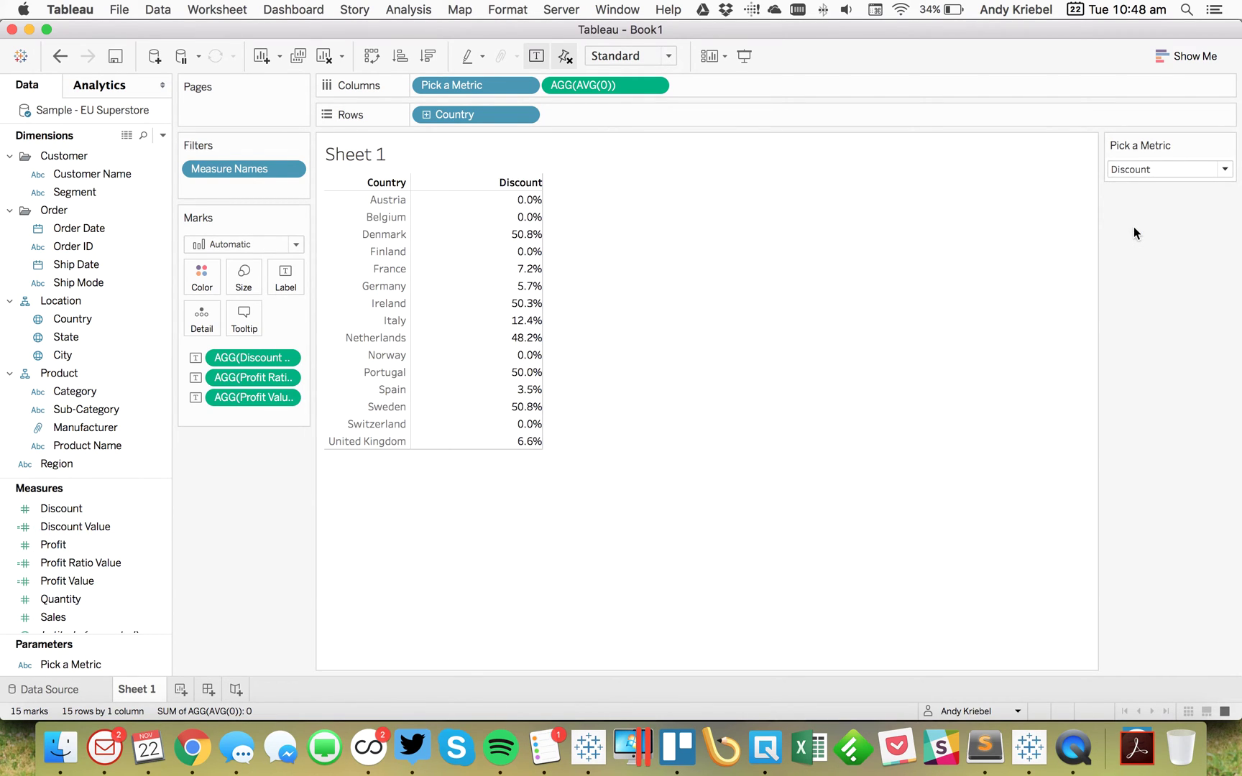
Step: Switch Pick a Metric back to Profit Ratio and create a new calculated field
left_click(1133, 173)
left_click(1144, 204)
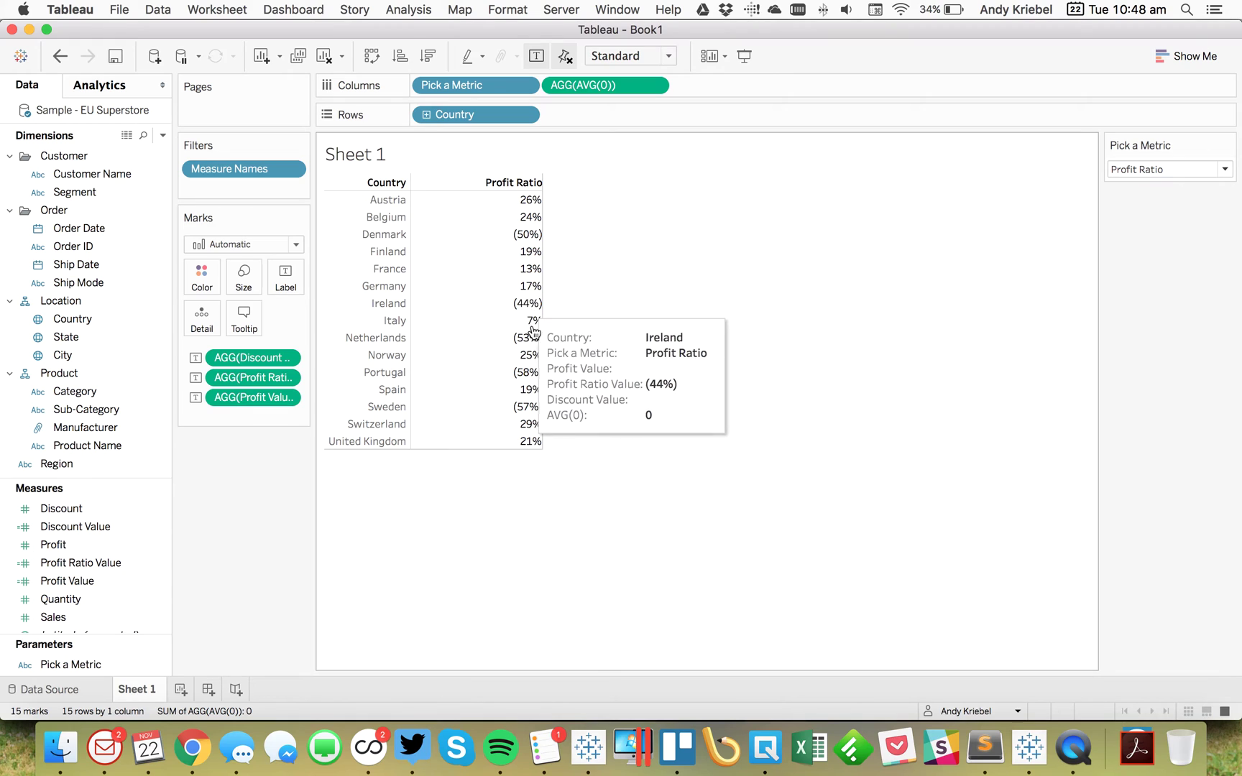
left_click(163, 135)
left_click(135, 154)
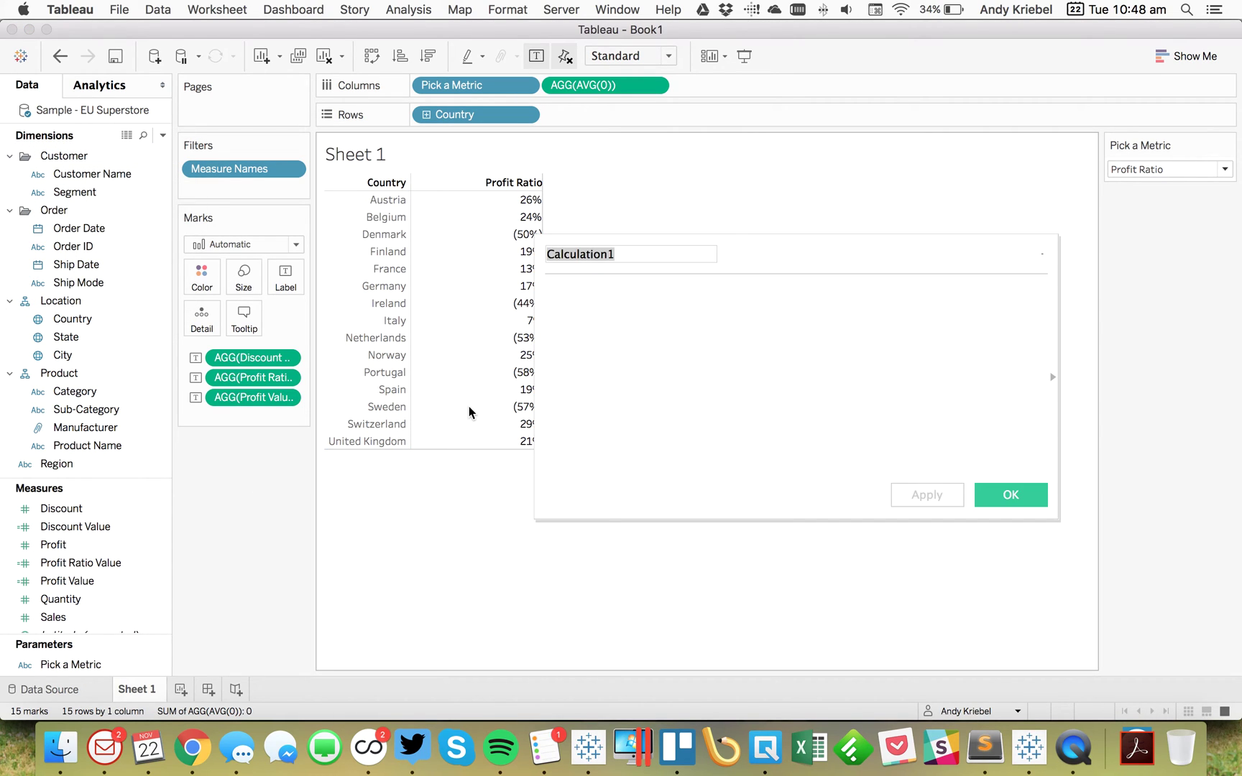
Step: Name the calculation 'Color' and write ([Pick a Metric]='Profit' AND [Profit Value]<0)
type("Color")
key("Tab")
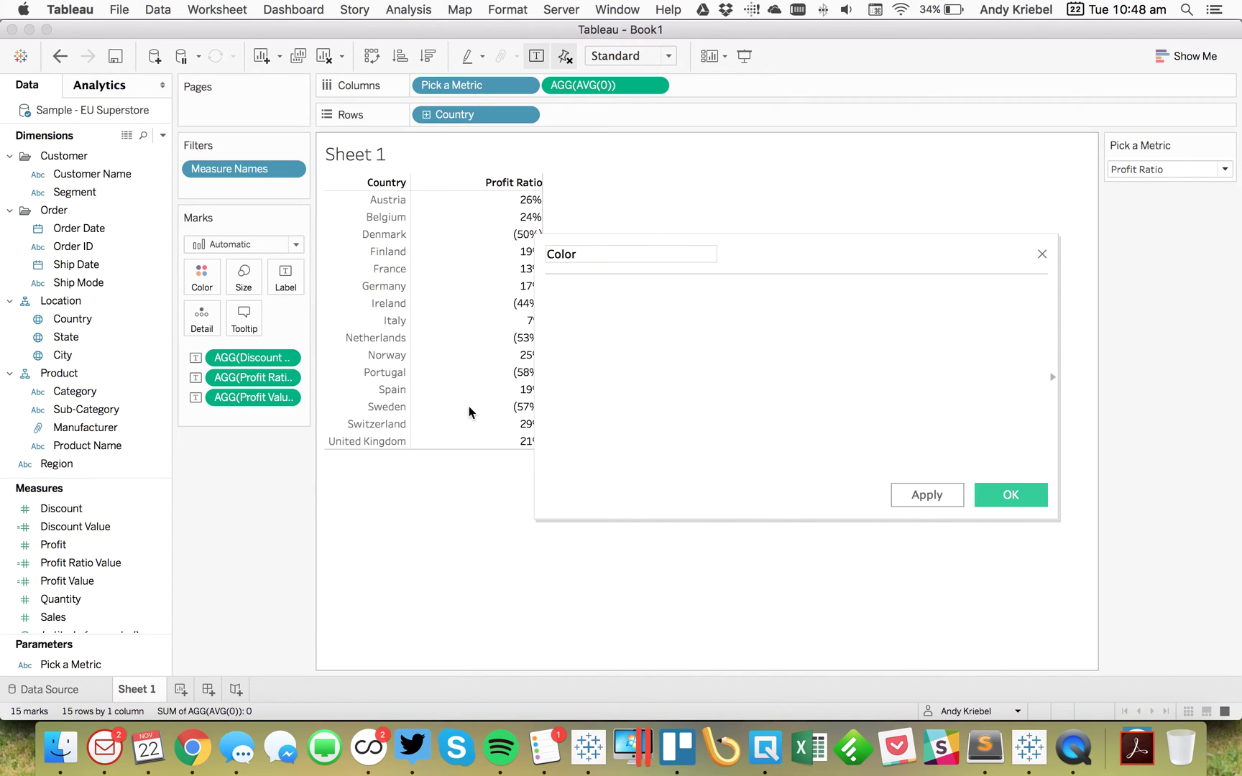
type("( )")
key("Left")
key("Left")
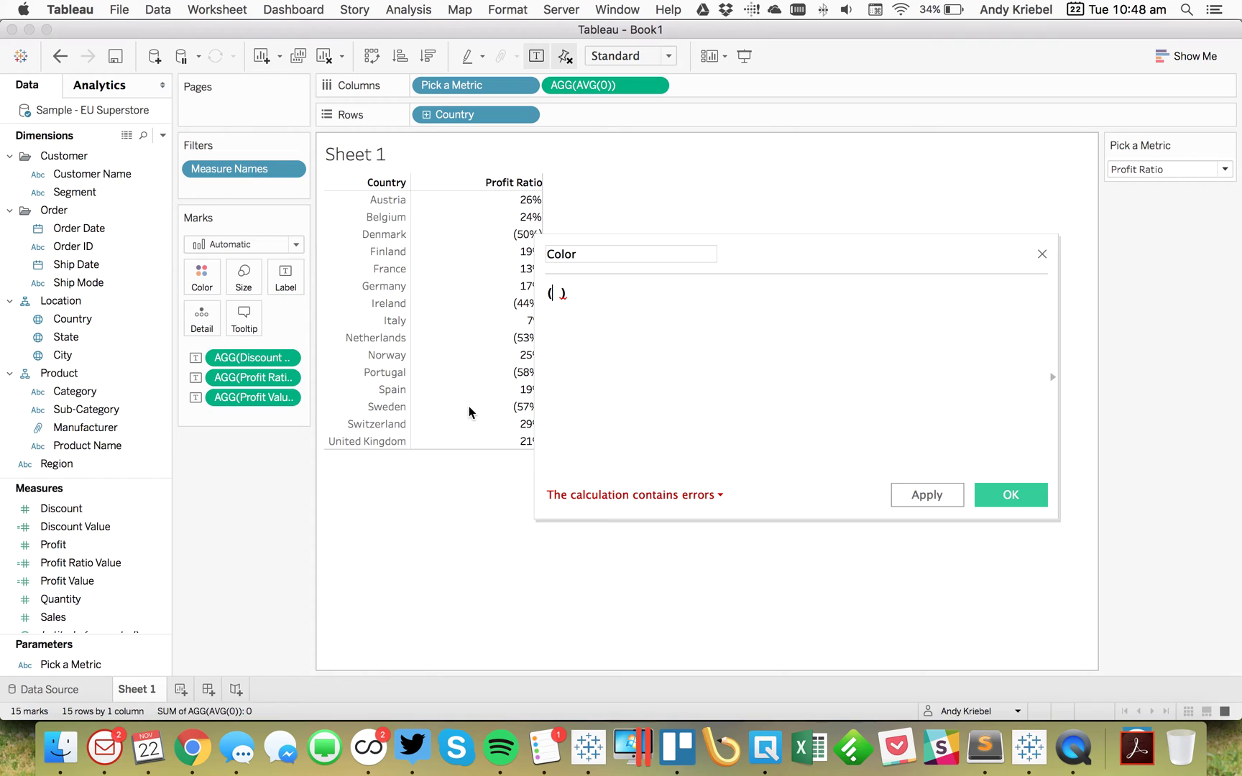
type("pick")
key("Return")
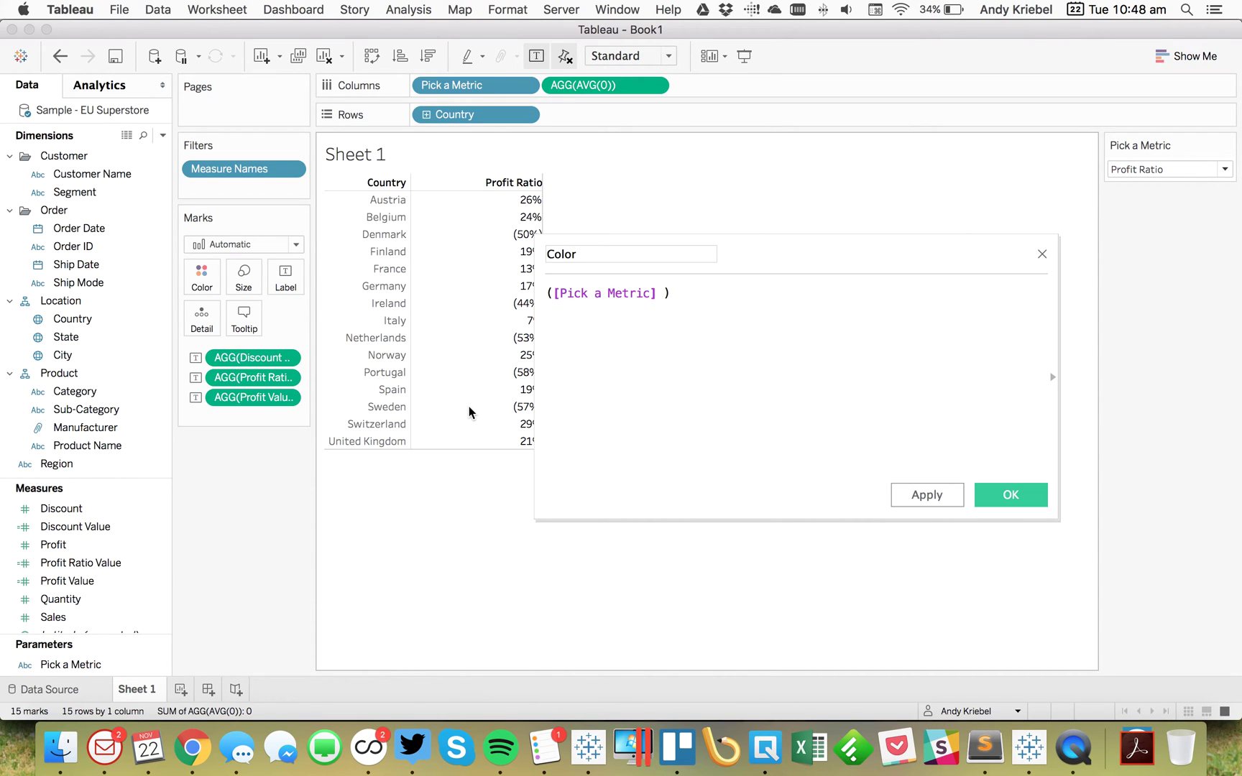
type("='Profit'")
type(" AND")
type(" prof")
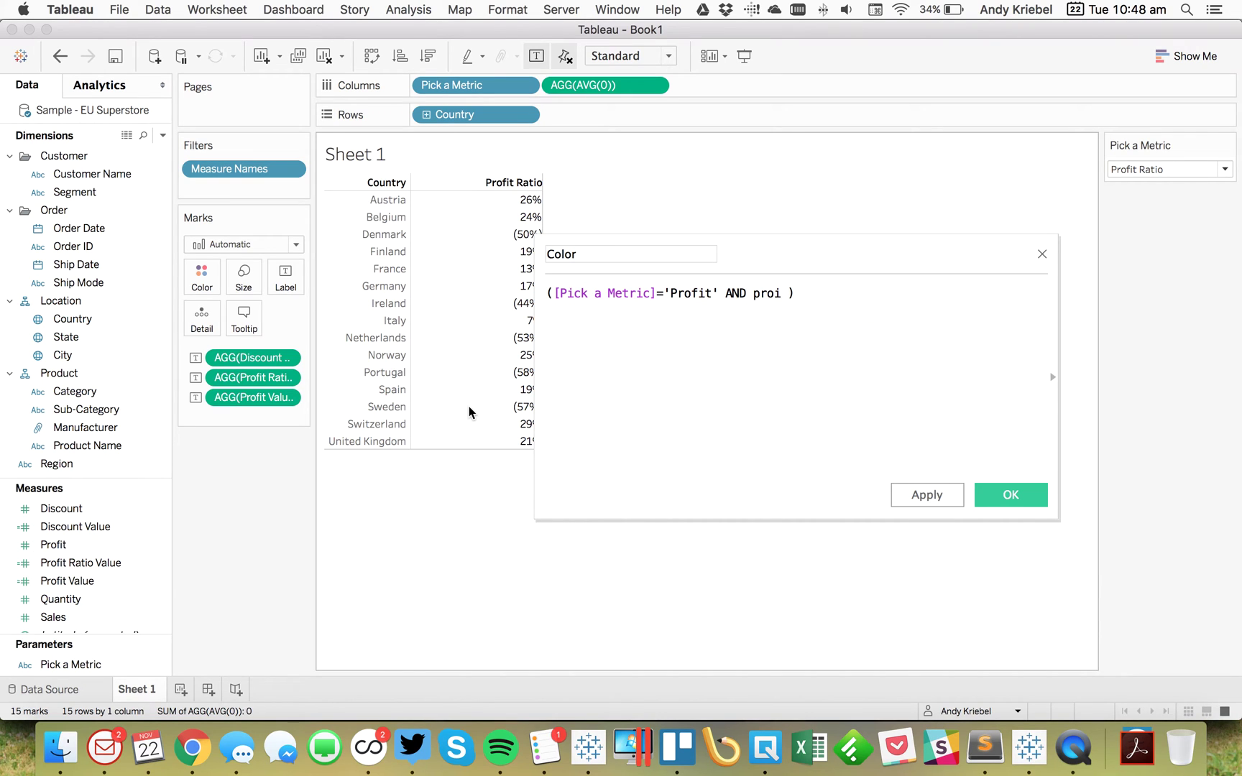
key("Down")
key("Down")
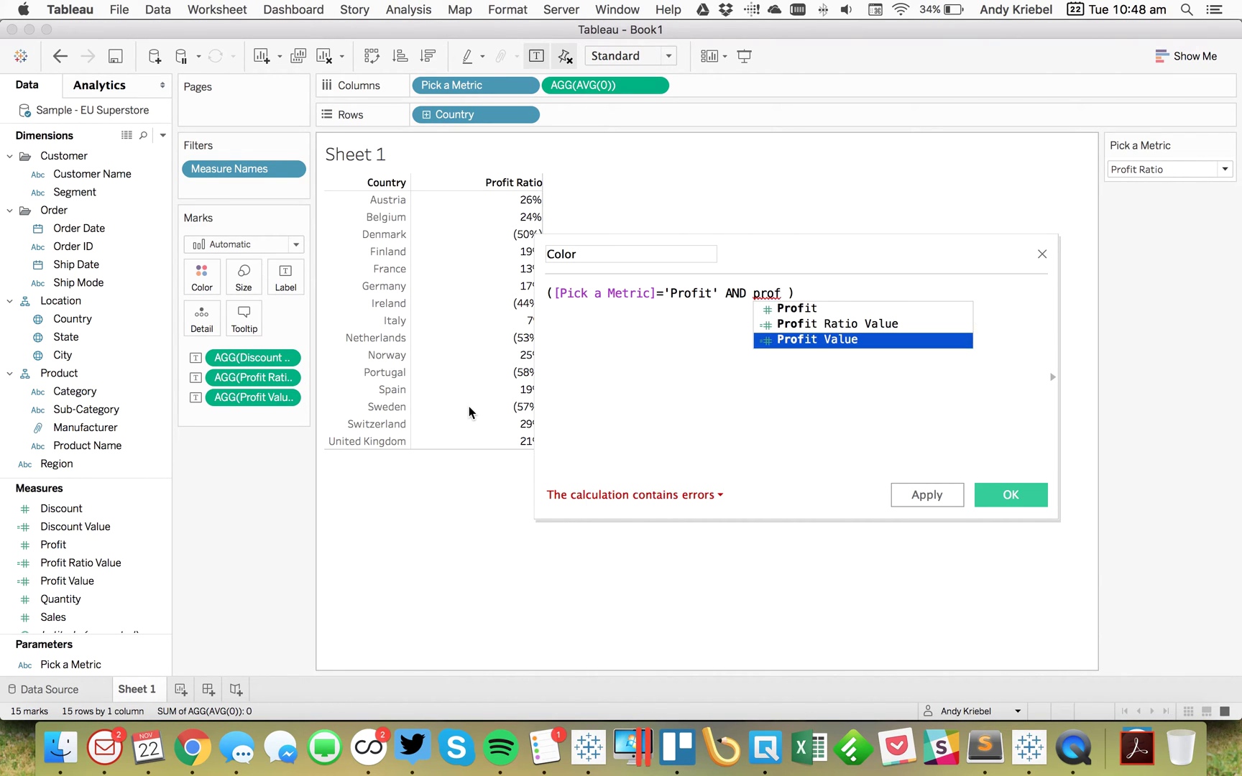
key("Return")
type("<0")
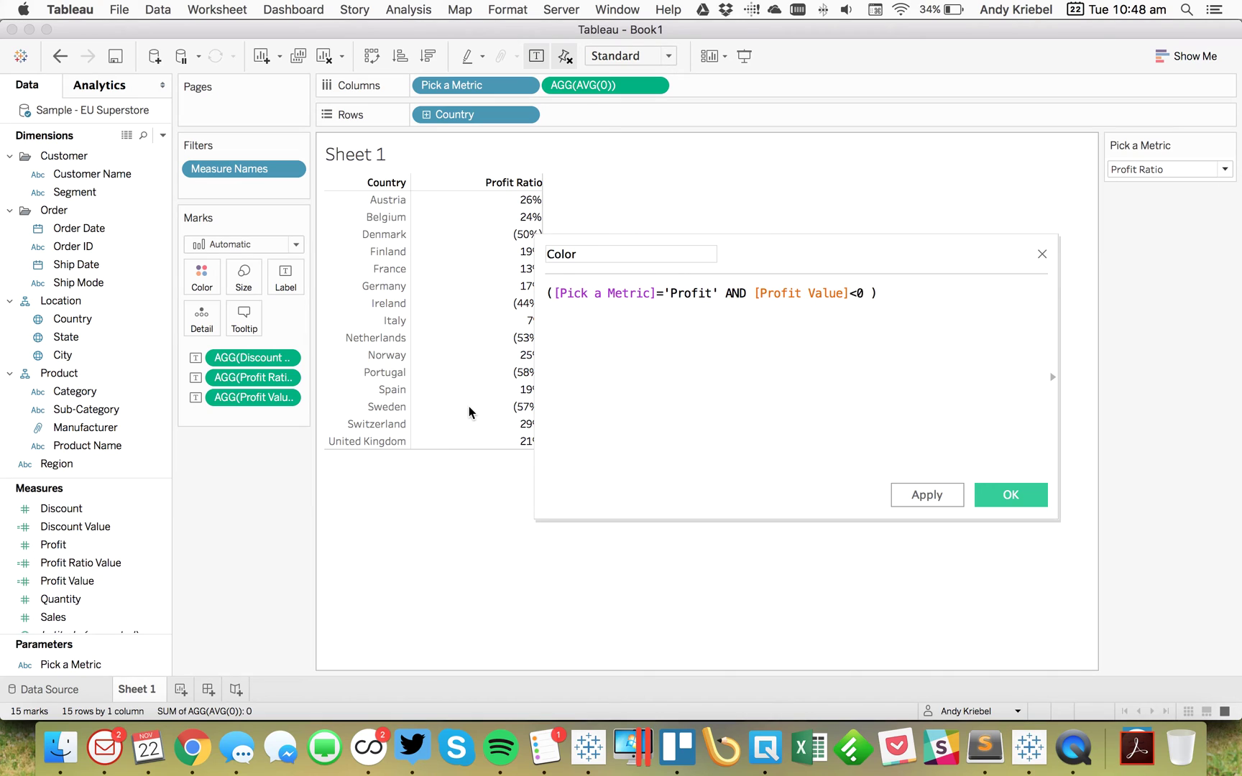
key("Delete")
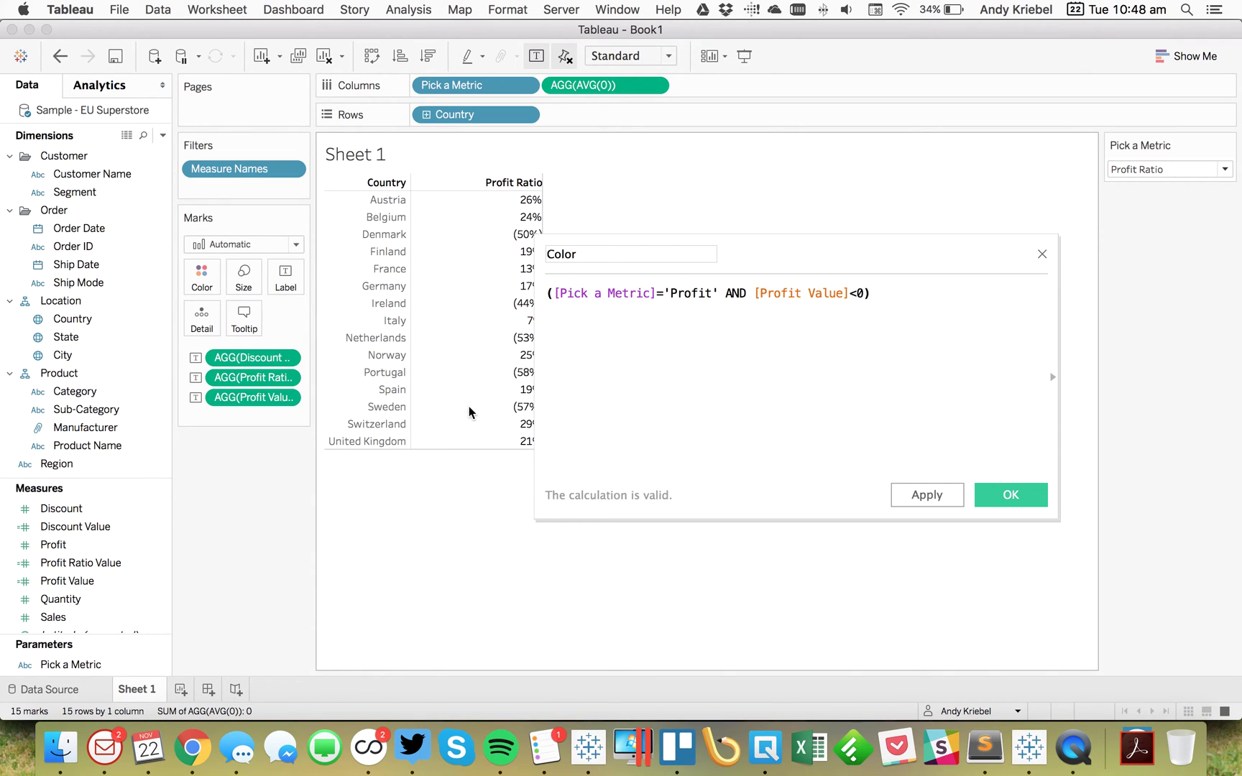
Step: Add OR ([Pick a Metric]='Profit Ratio' AND [Profit Ratio Value]<0)
key("Return")
type("OR")
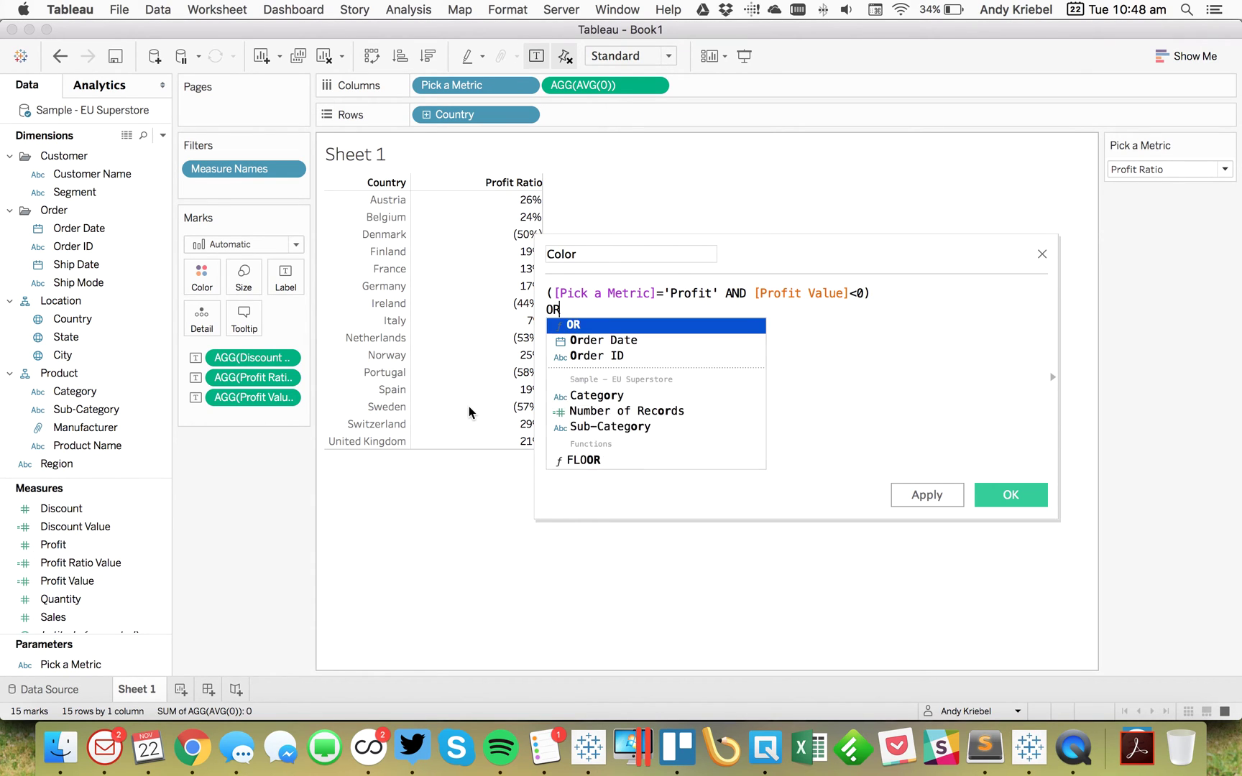
key("Return")
type("([Pick")
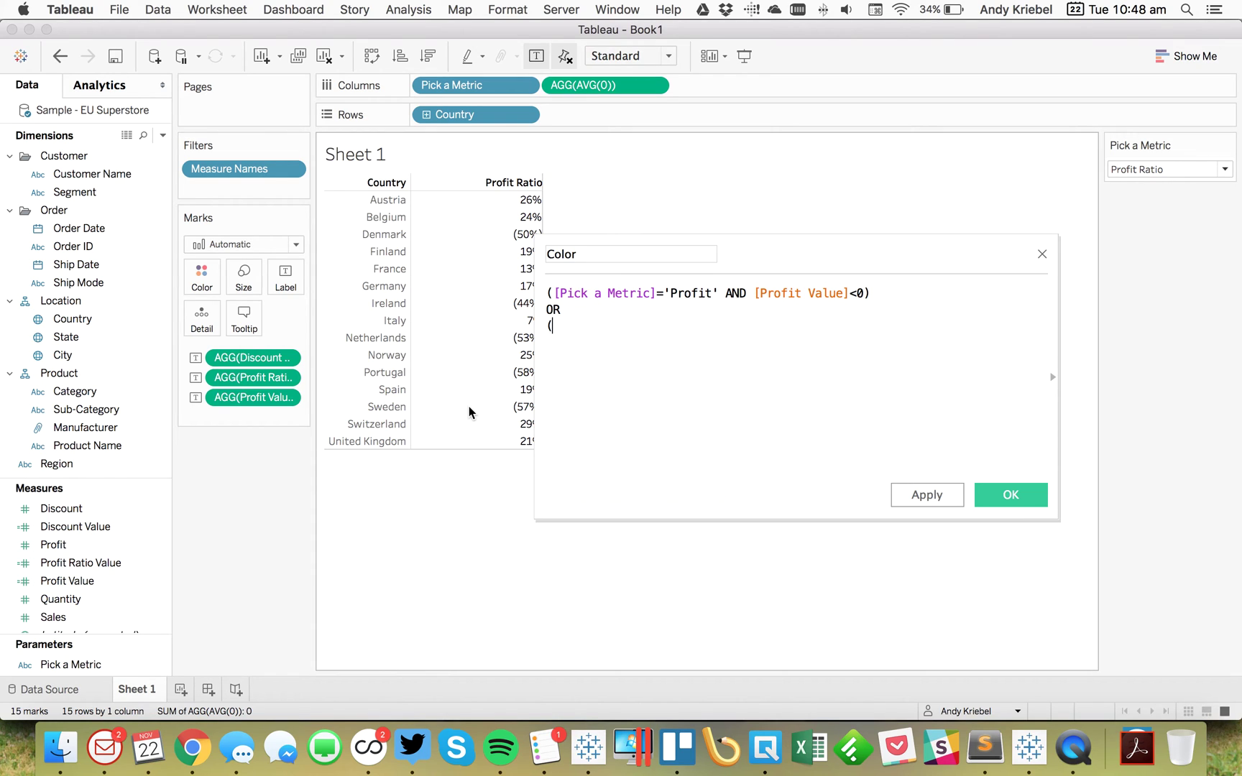
key("Return")
type("='Profit")
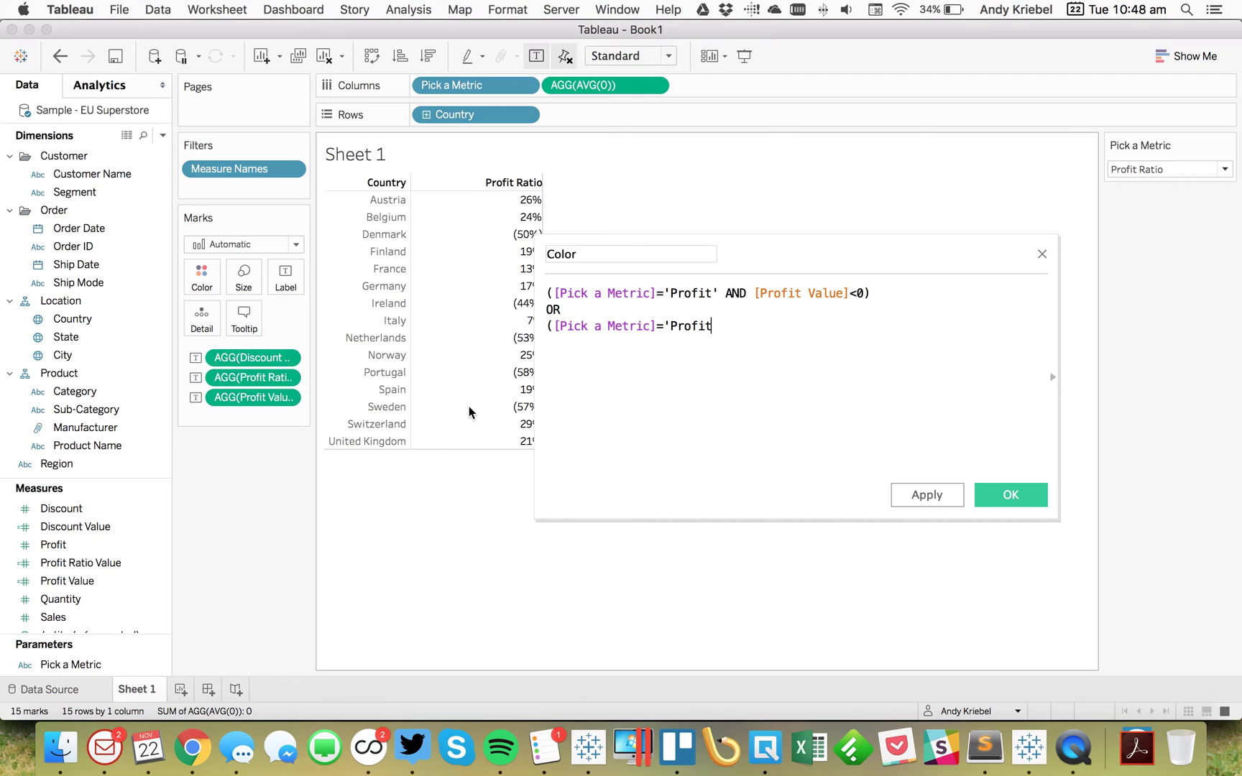
type(" Ratio' AND pro")
key("Down")
key("Down")
key("Return")
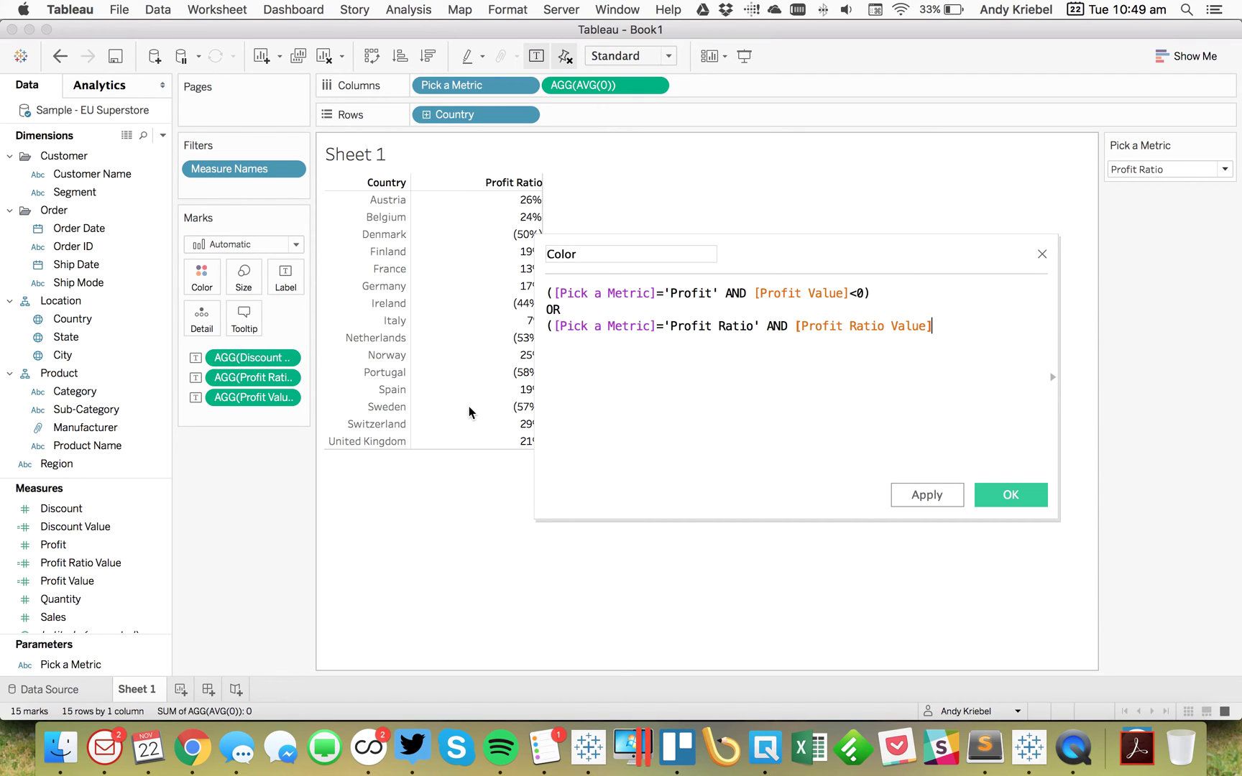
type("<0)")
Step: Add OR ([Pick a Metric]='Discount' AND [Discount Value]>.5) and save the calculation
key("Return")
type("OR")
type(" ([Pick")
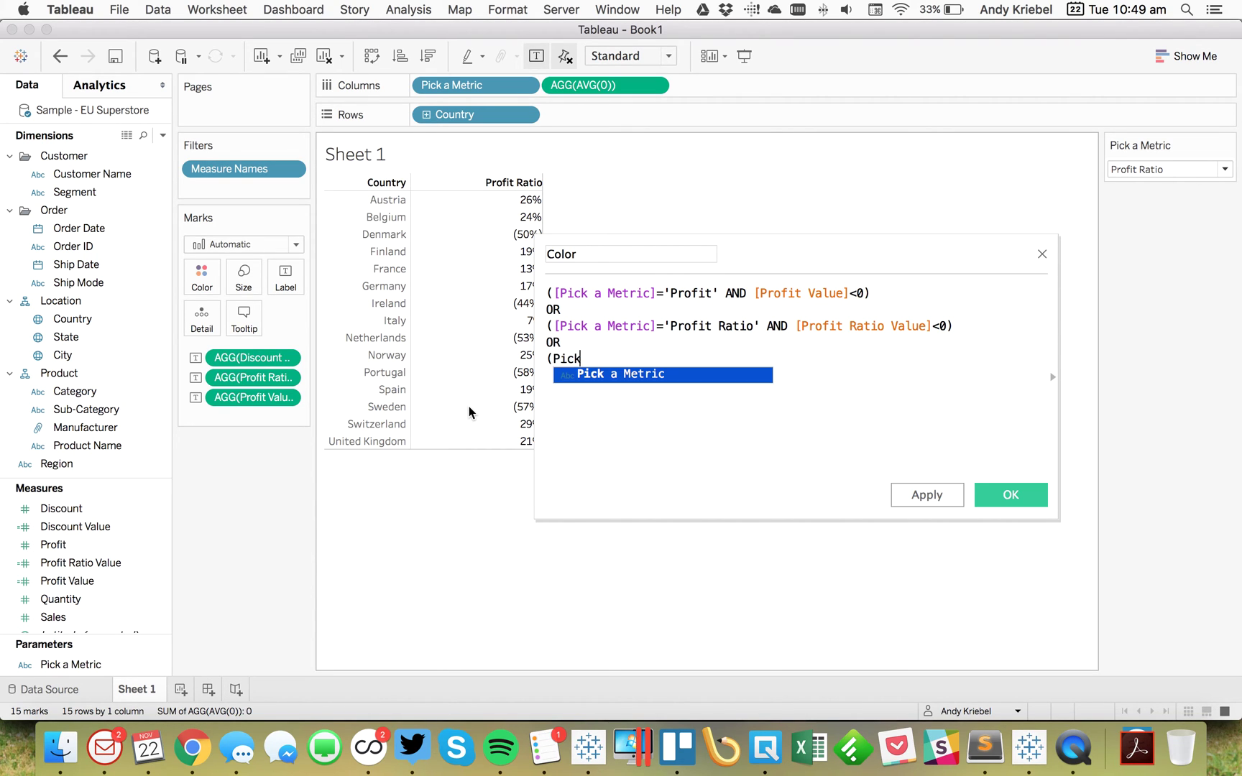
key("Return")
type("='Di")
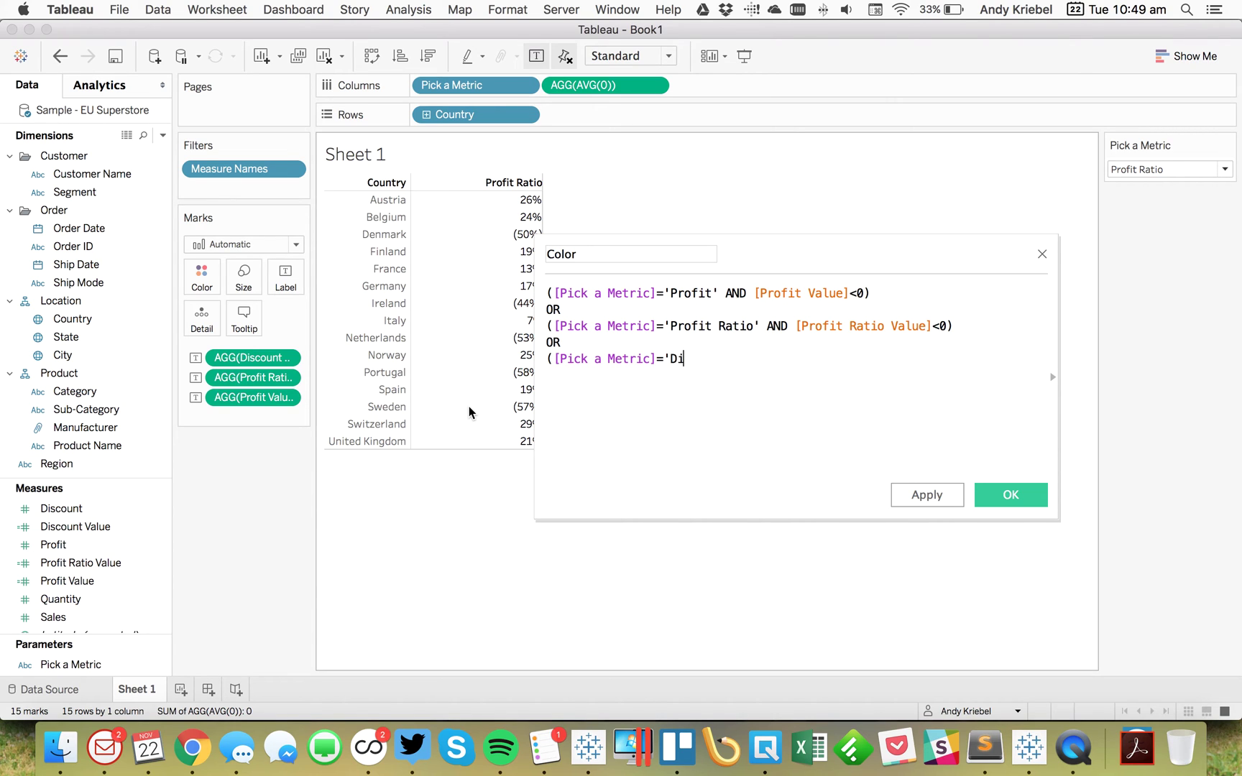
type("scount' and")
key("Return")
key("Return")
type("dis")
key("Down")
key("Return")
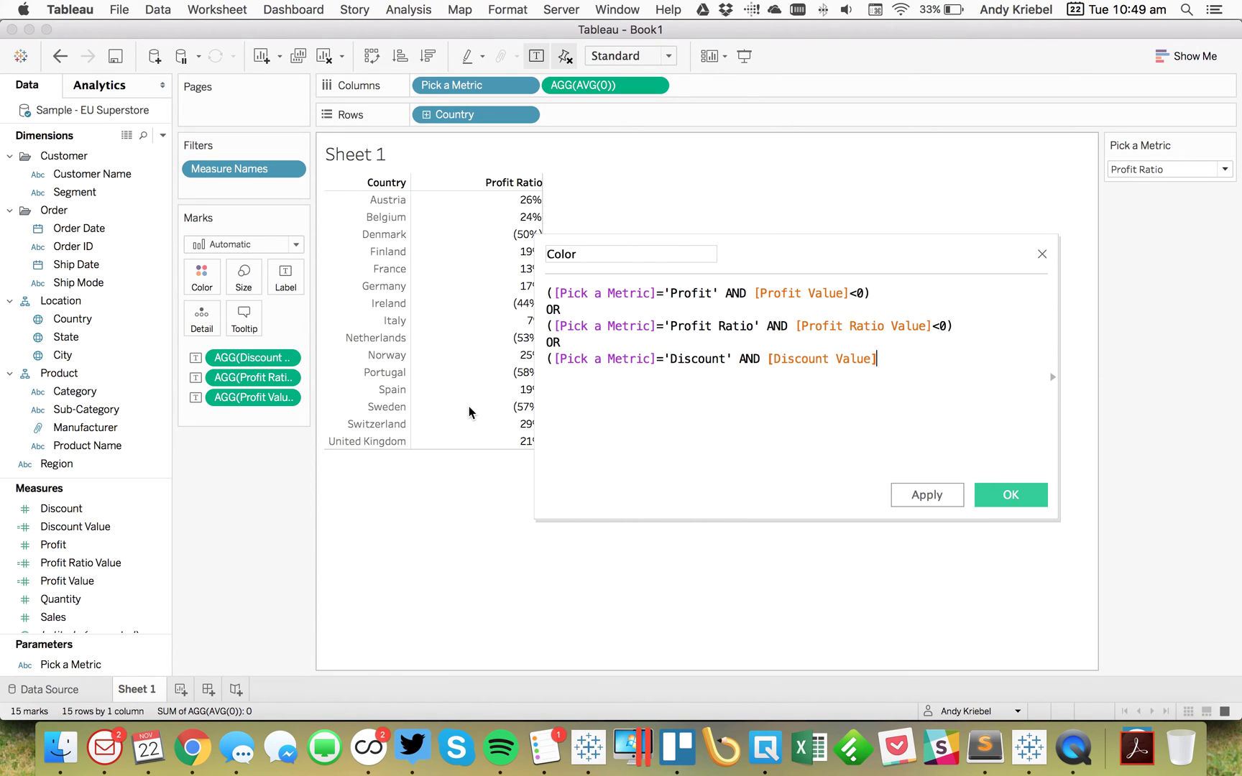
type(">")
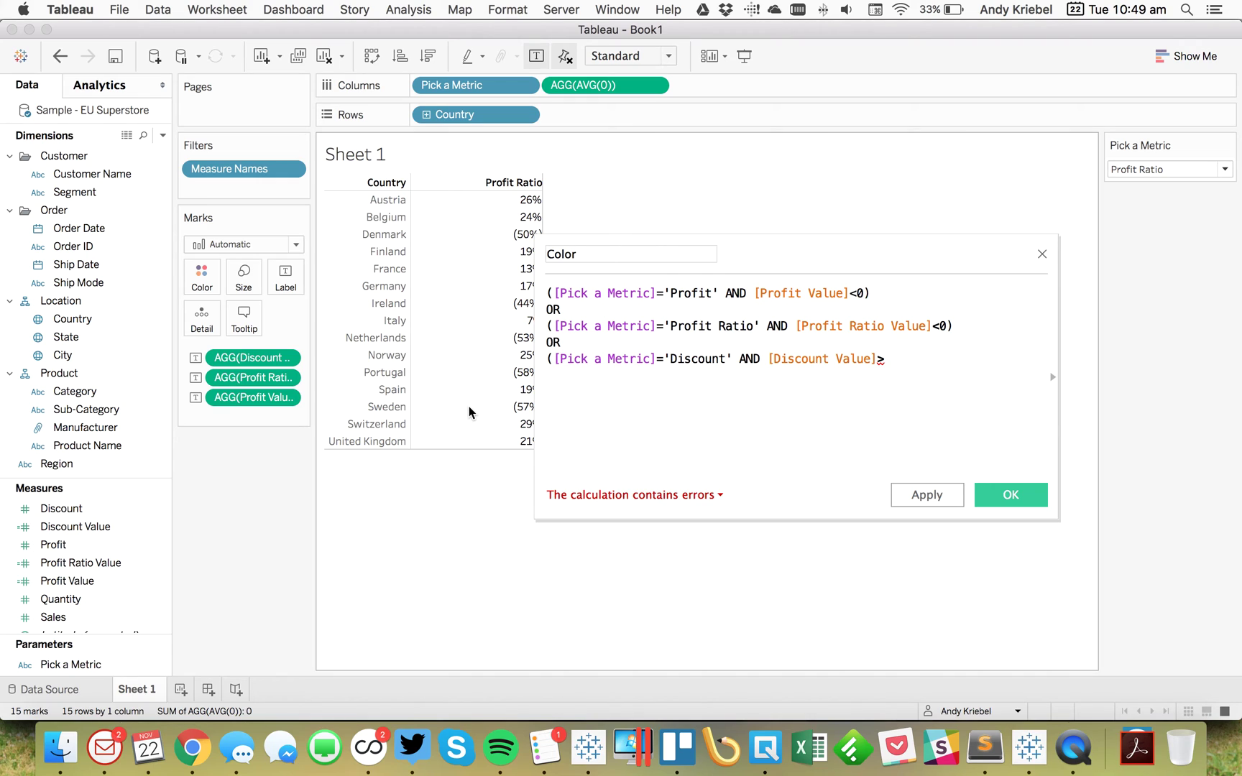
type(".5")
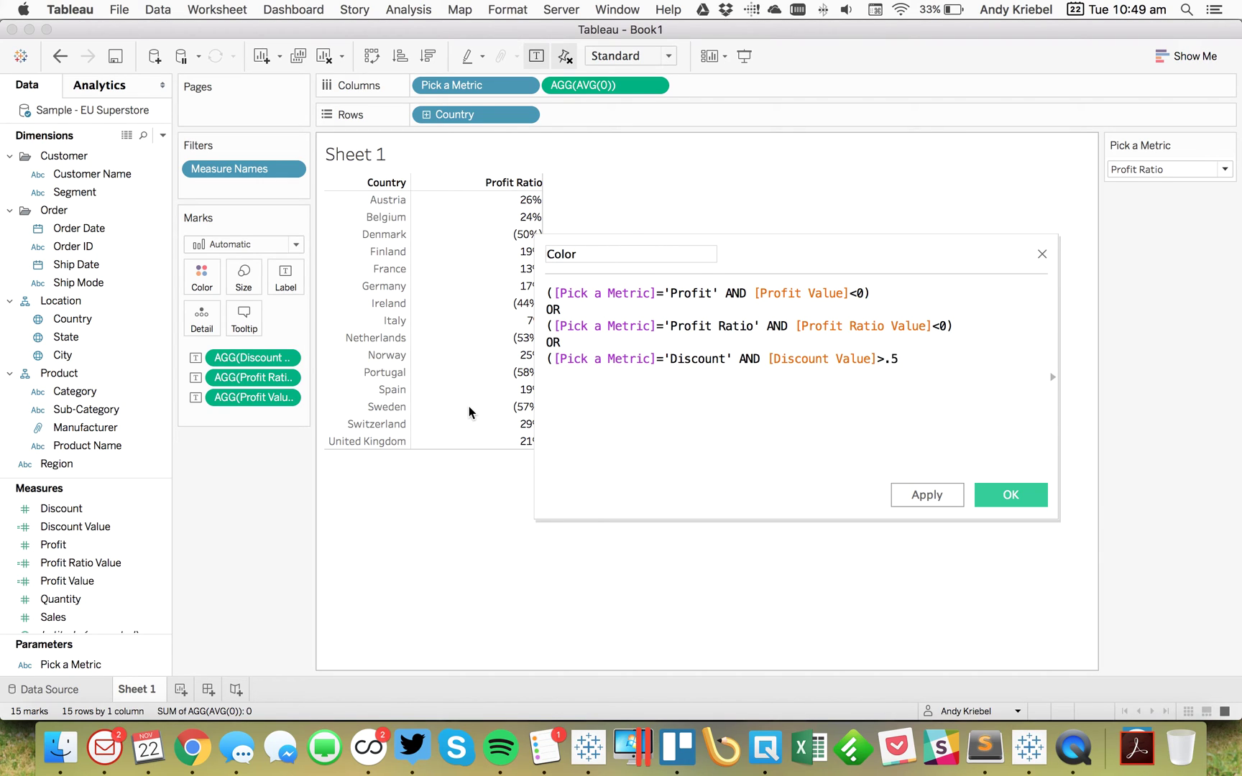
type(")")
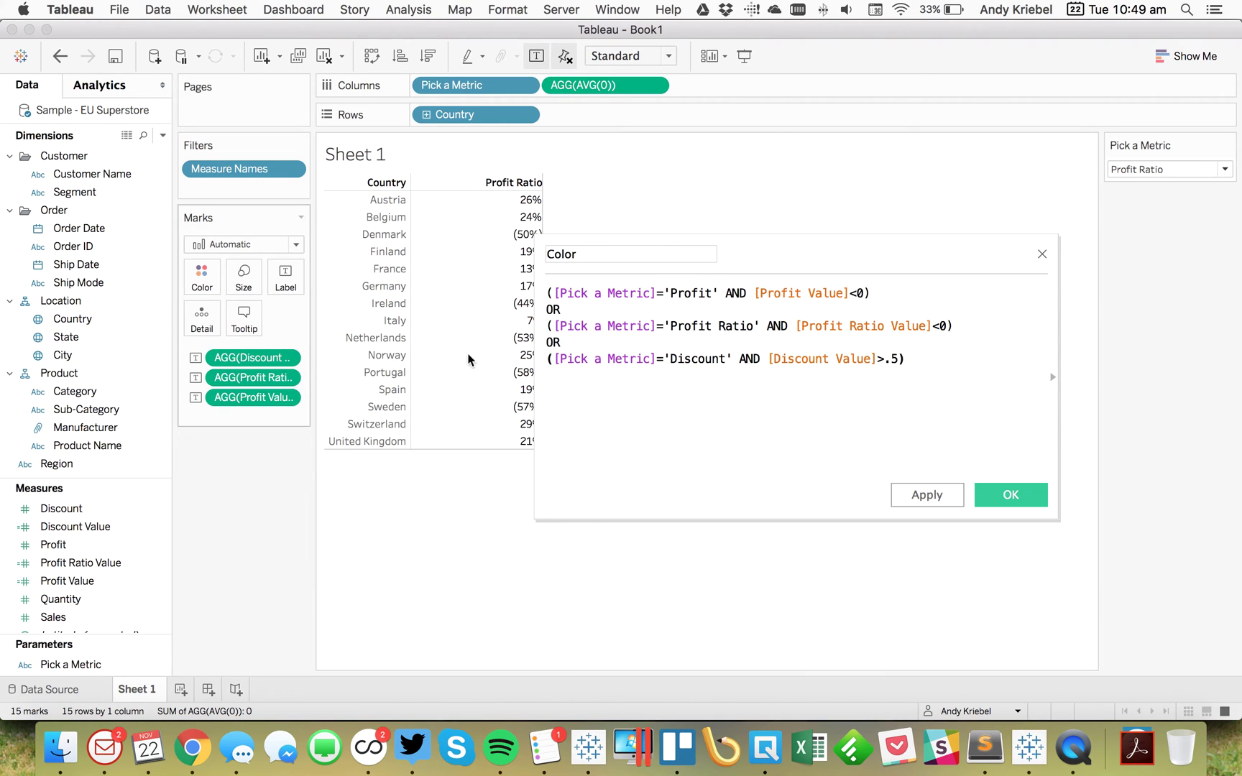
left_click(1011, 496)
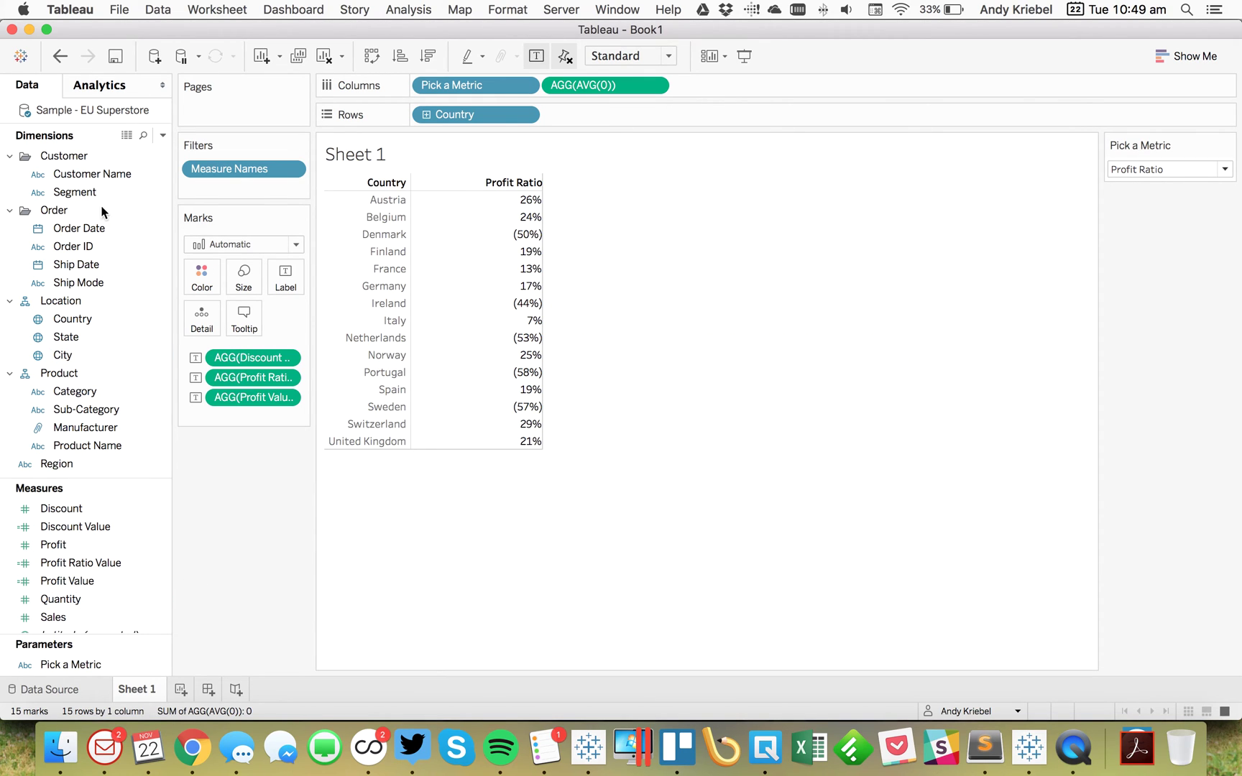
Step: Colour the marks by the Color calculation and set the True item to red
left_click_drag(64, 510, 201, 278)
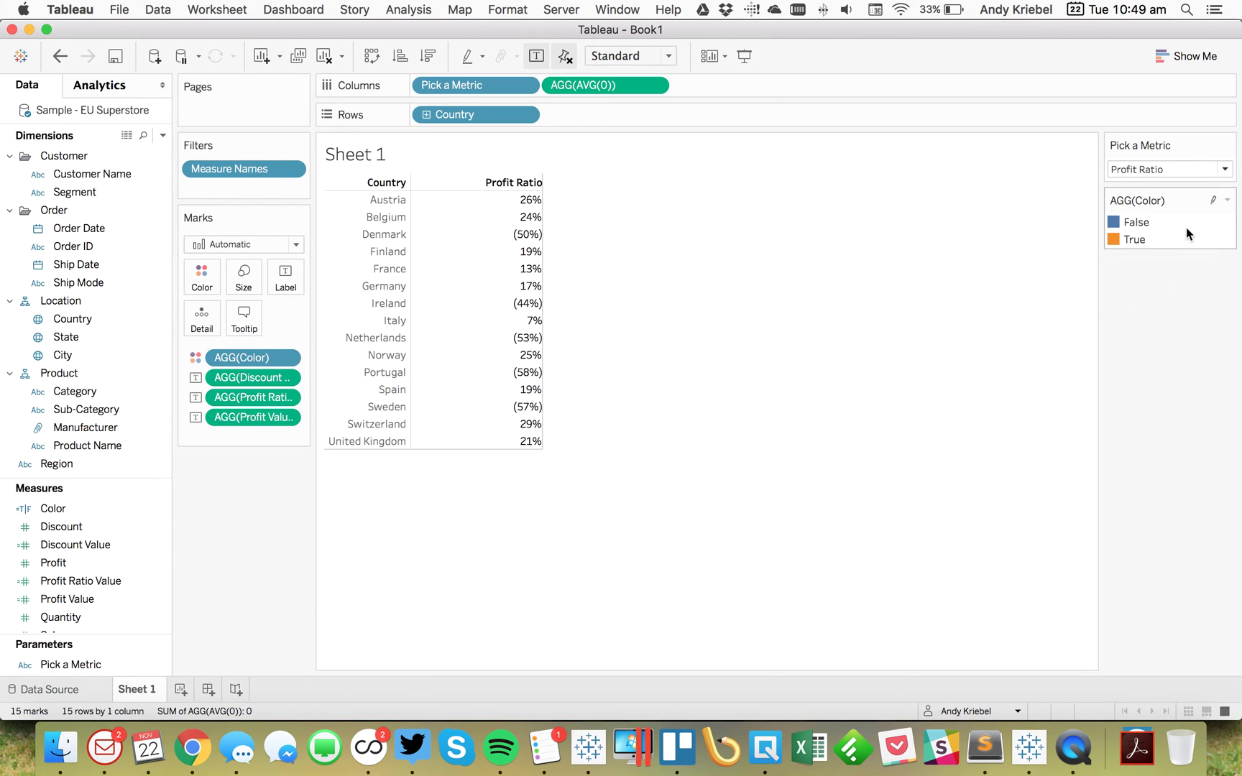
double_click(1181, 226)
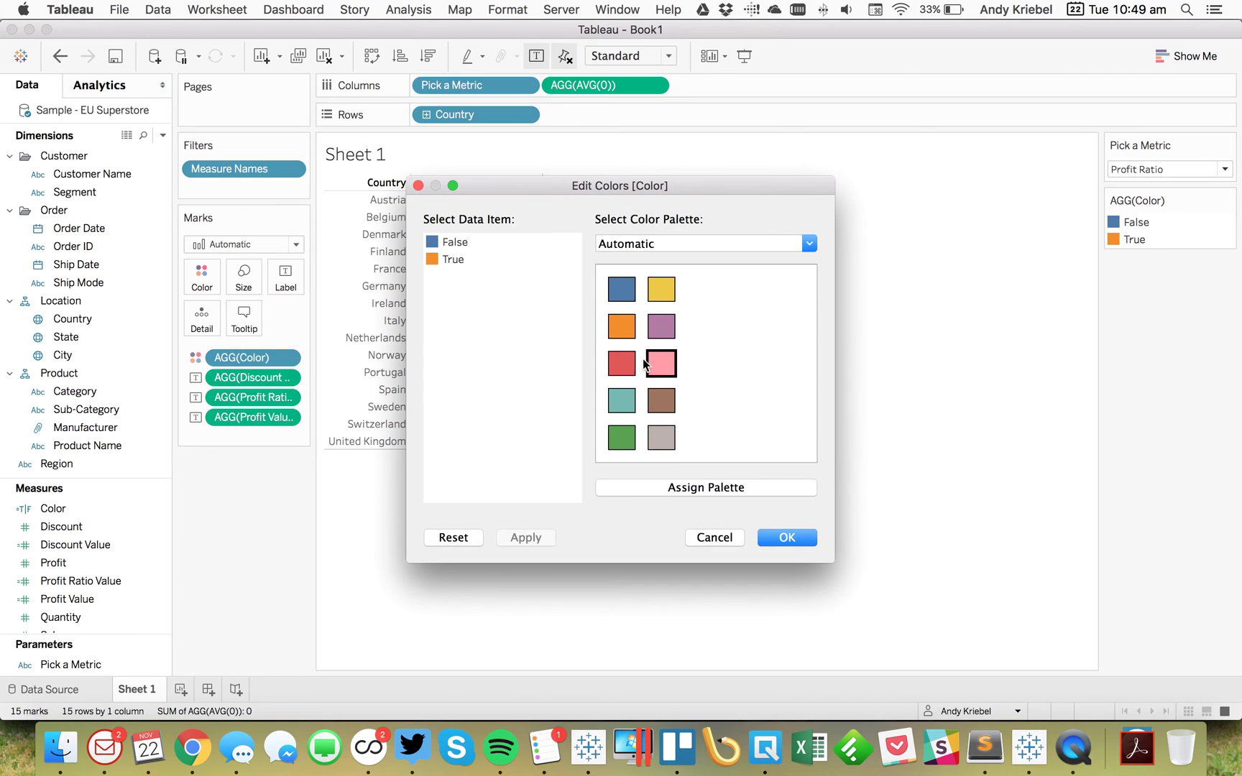
left_click(621, 326)
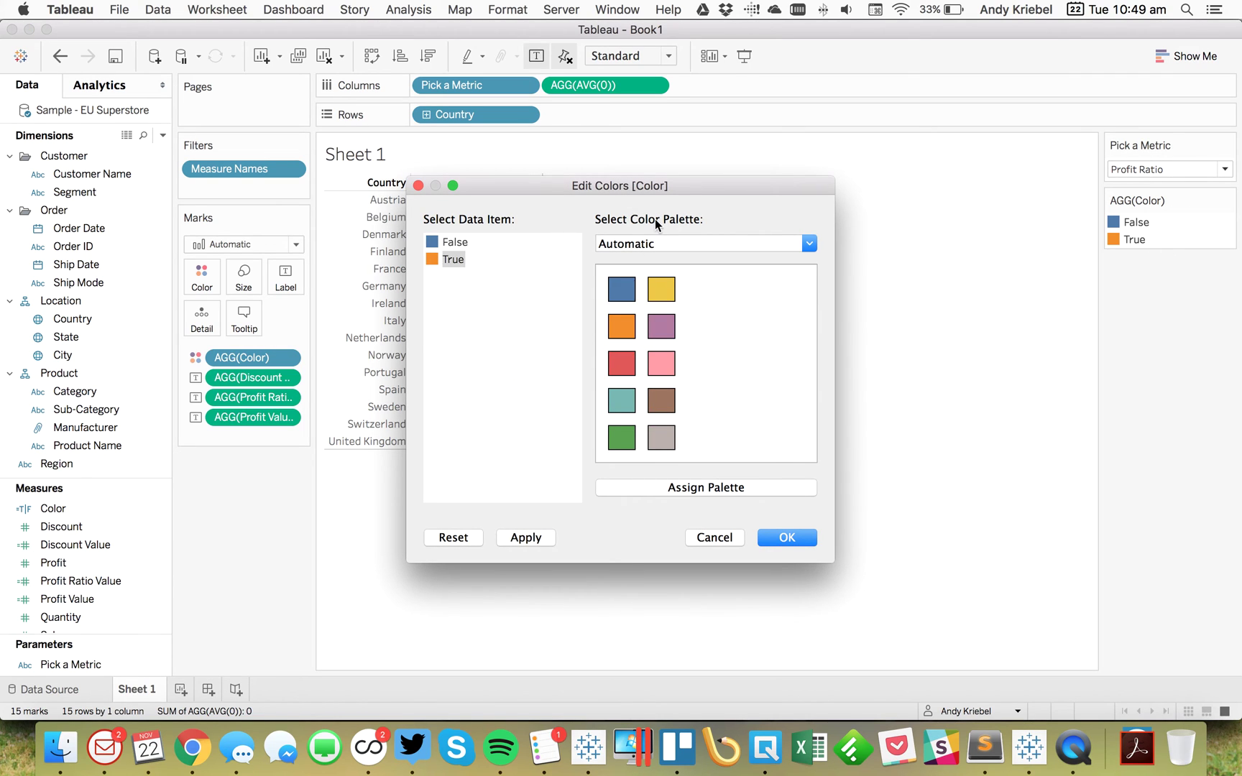
left_click(458, 250)
left_click(443, 264)
left_click(613, 355)
Step: Give the False item a dark gray from the Seattle Grays palette and apply the colours
left_click(624, 244)
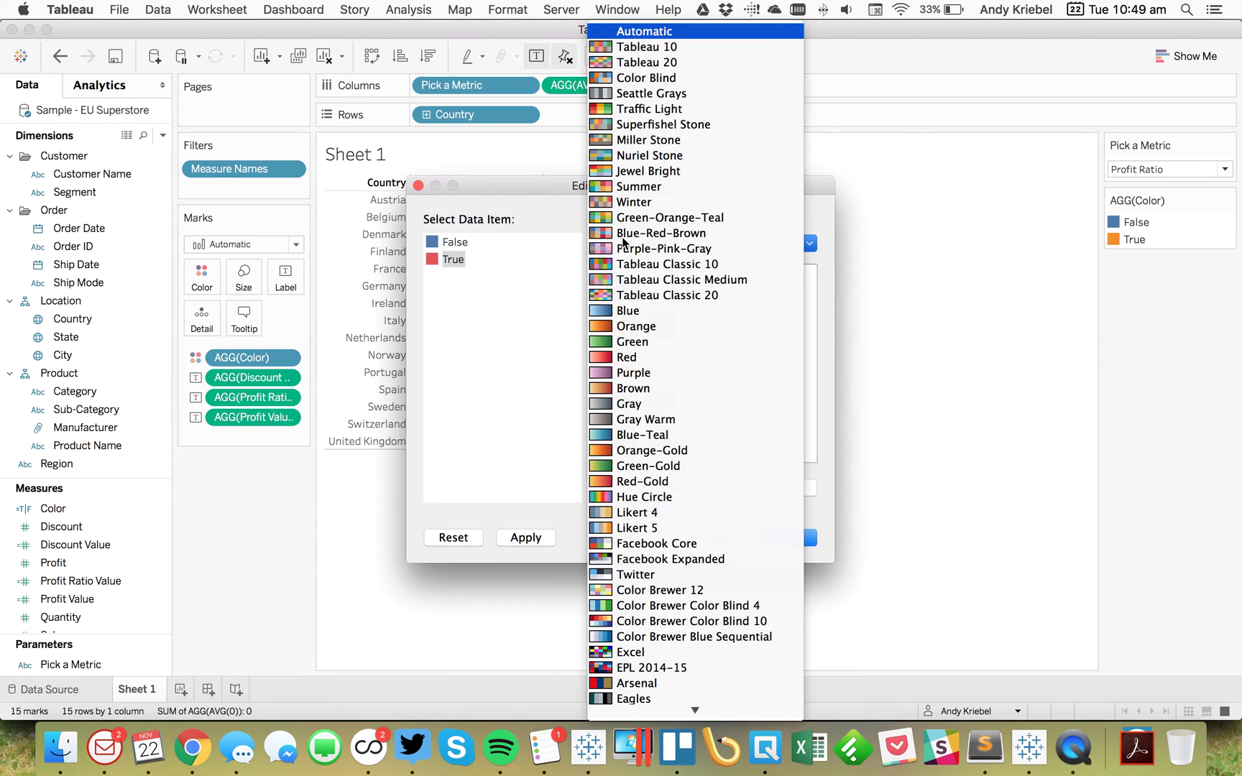
left_click(453, 243)
left_click(452, 242)
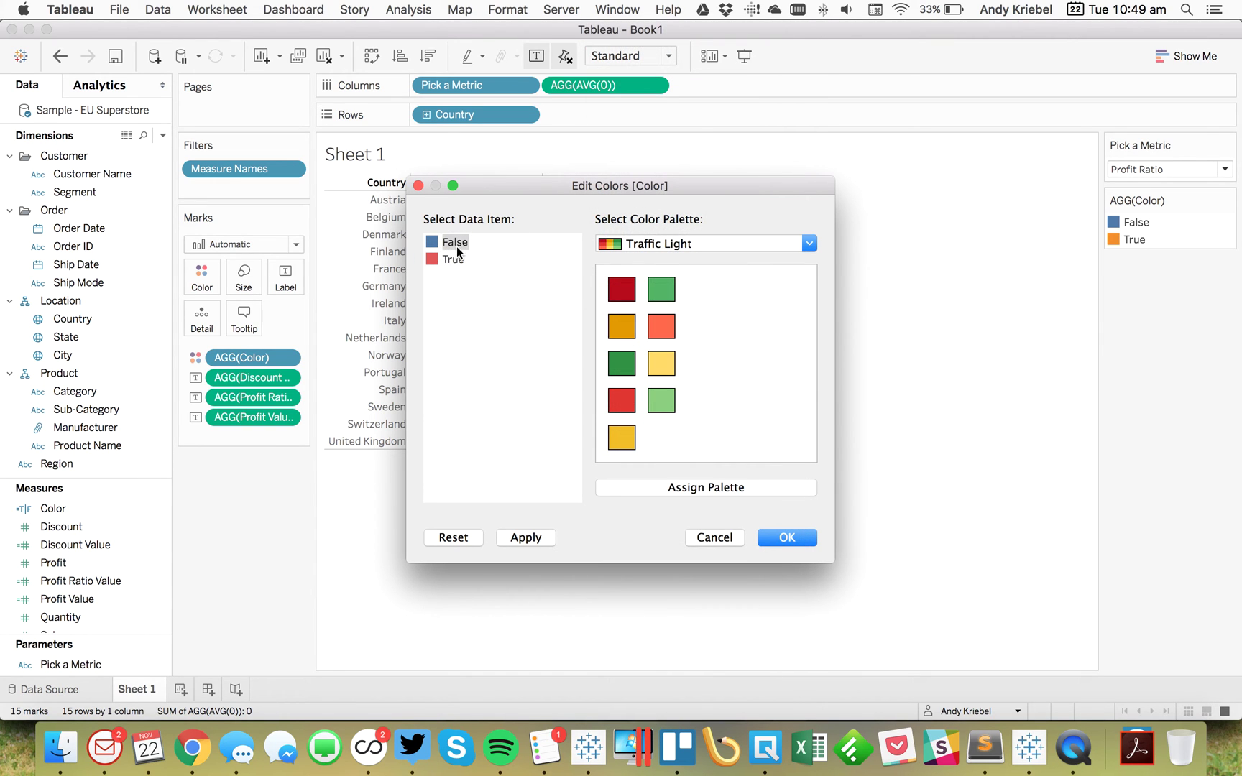
left_click(625, 244)
scroll(647, 79, "up", 3)
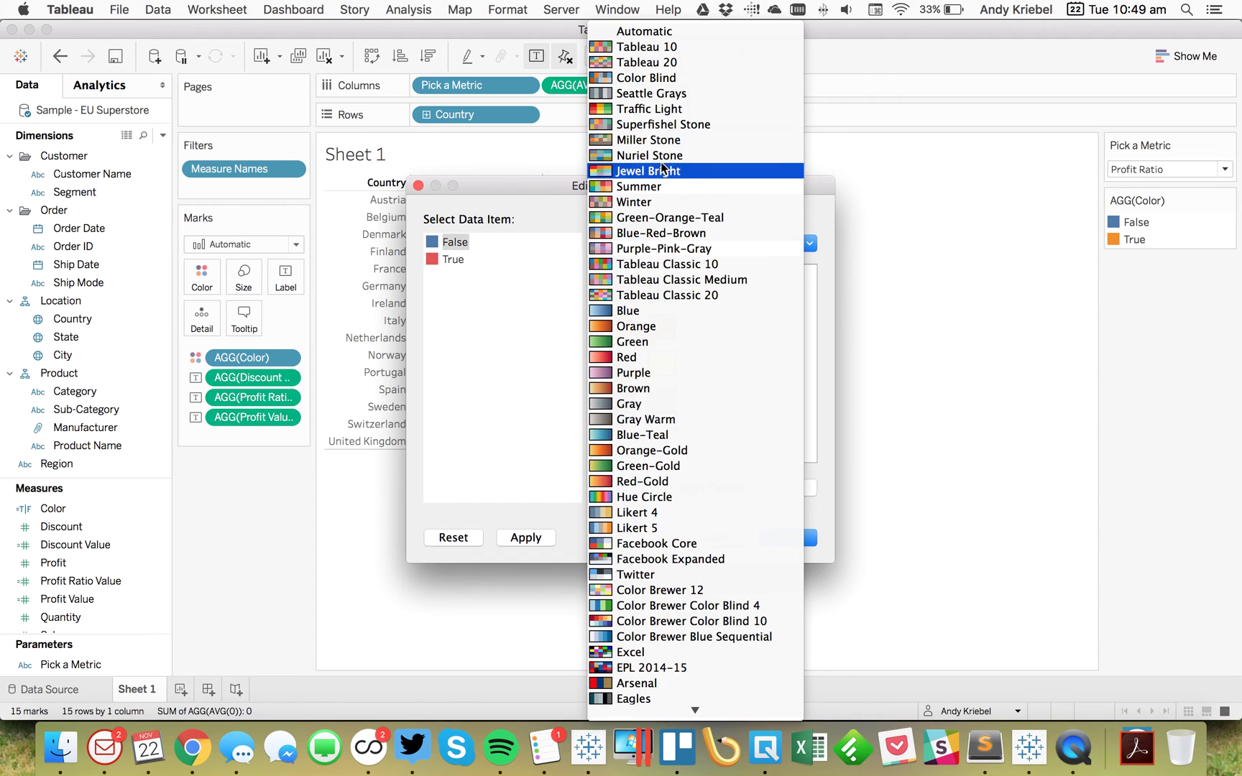
left_click(646, 93)
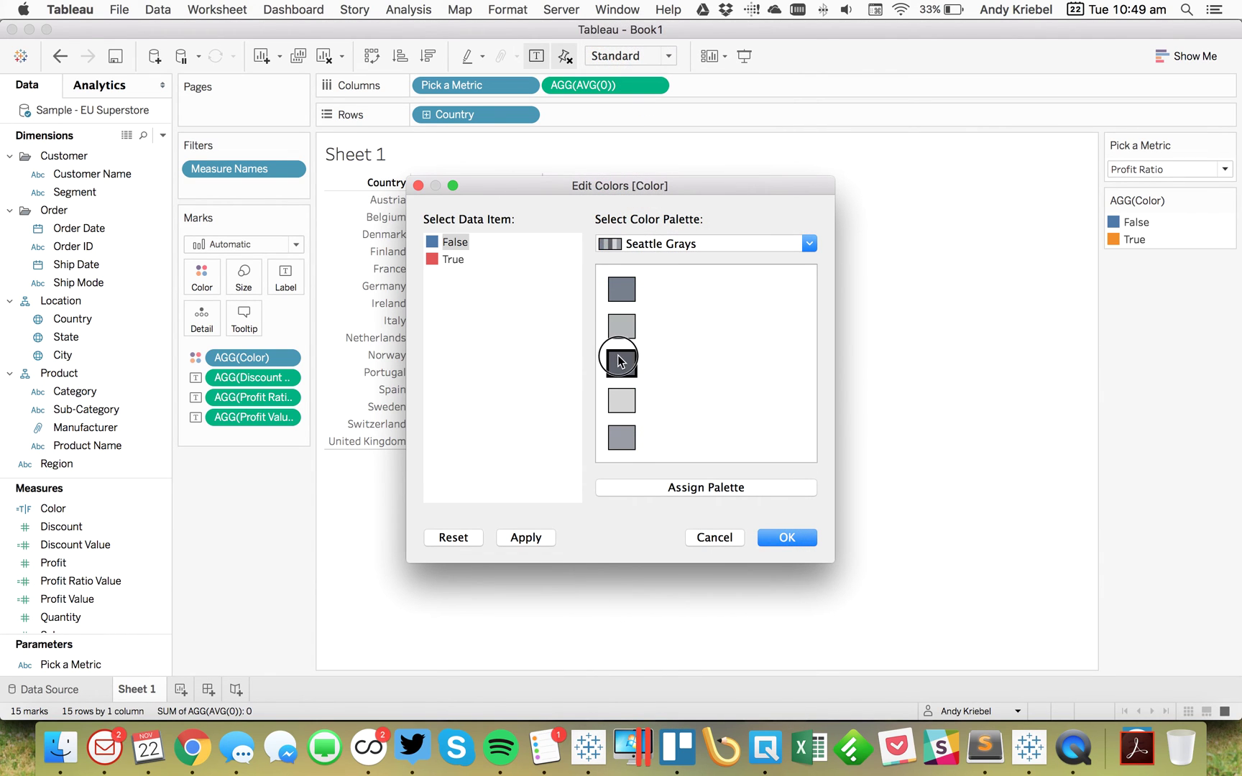
left_click(791, 539)
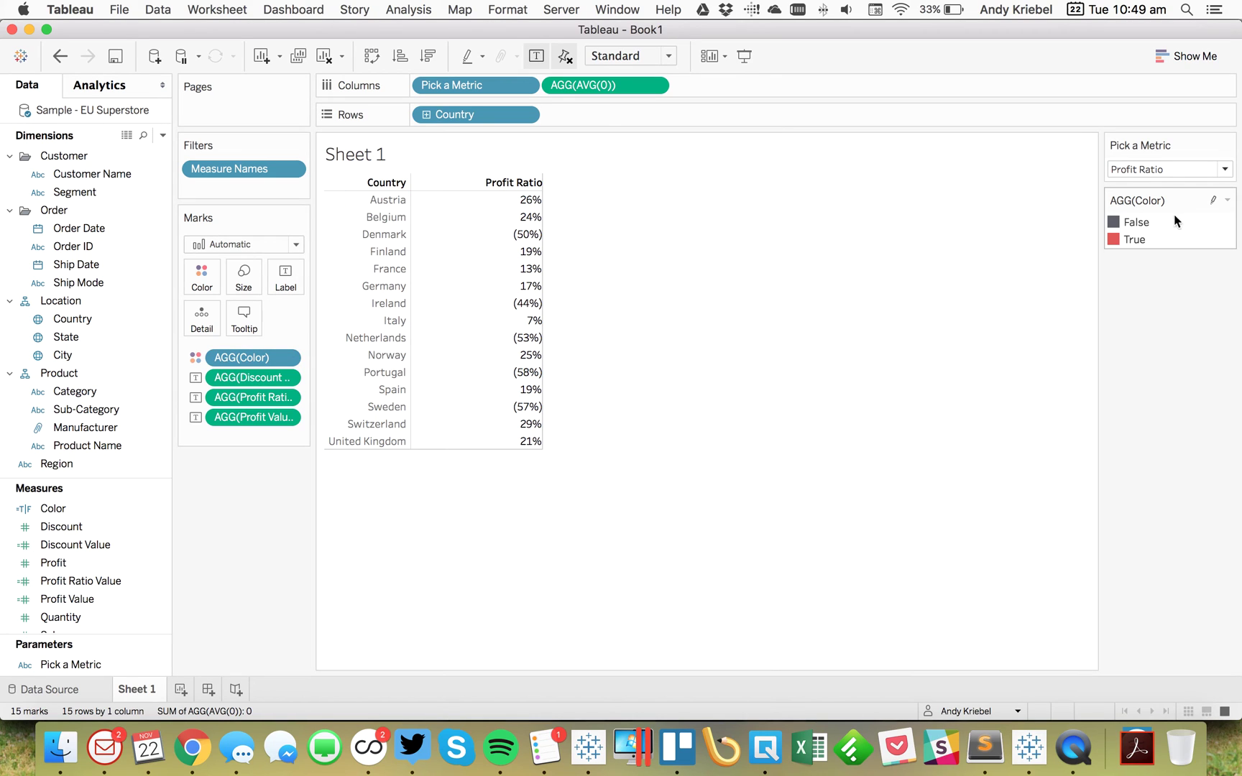
Step: Preview Profit and Profit Ratio in Pick a Metric, then settle on Discount
left_click(1144, 168)
left_click(1146, 184)
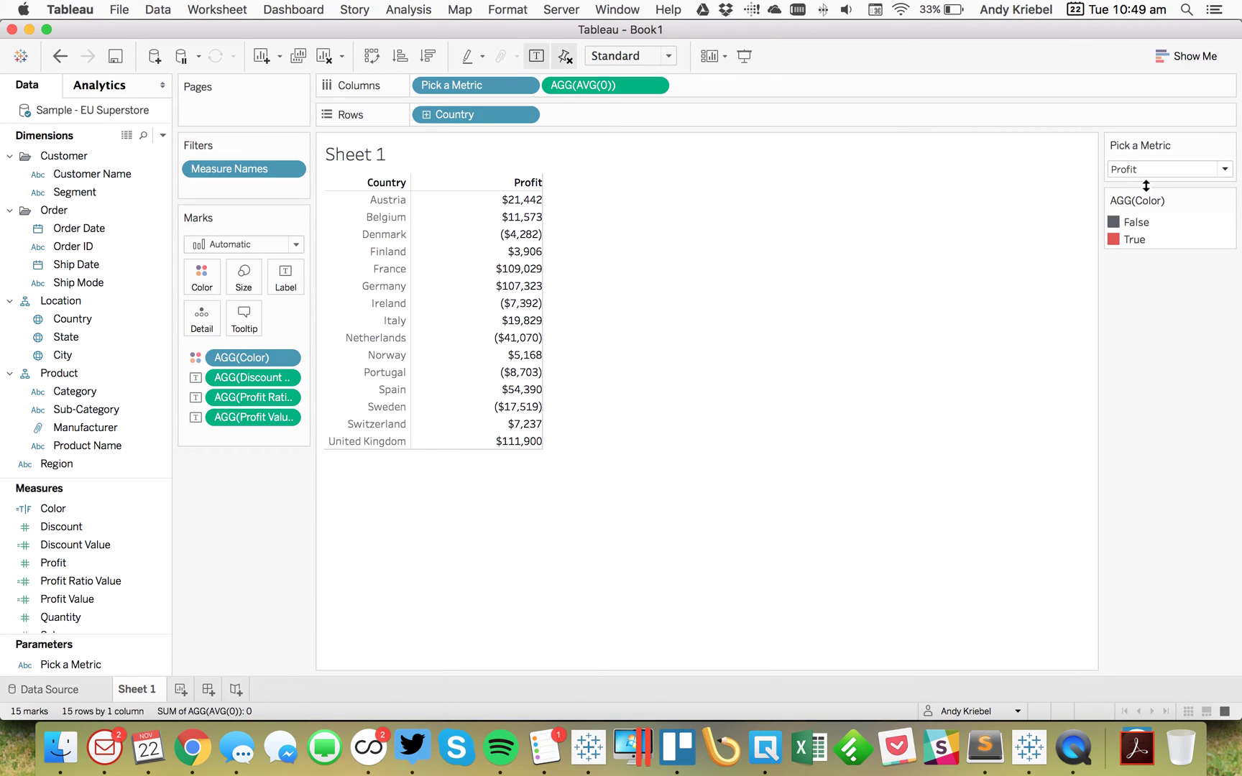
left_click(1146, 167)
left_click(1145, 201)
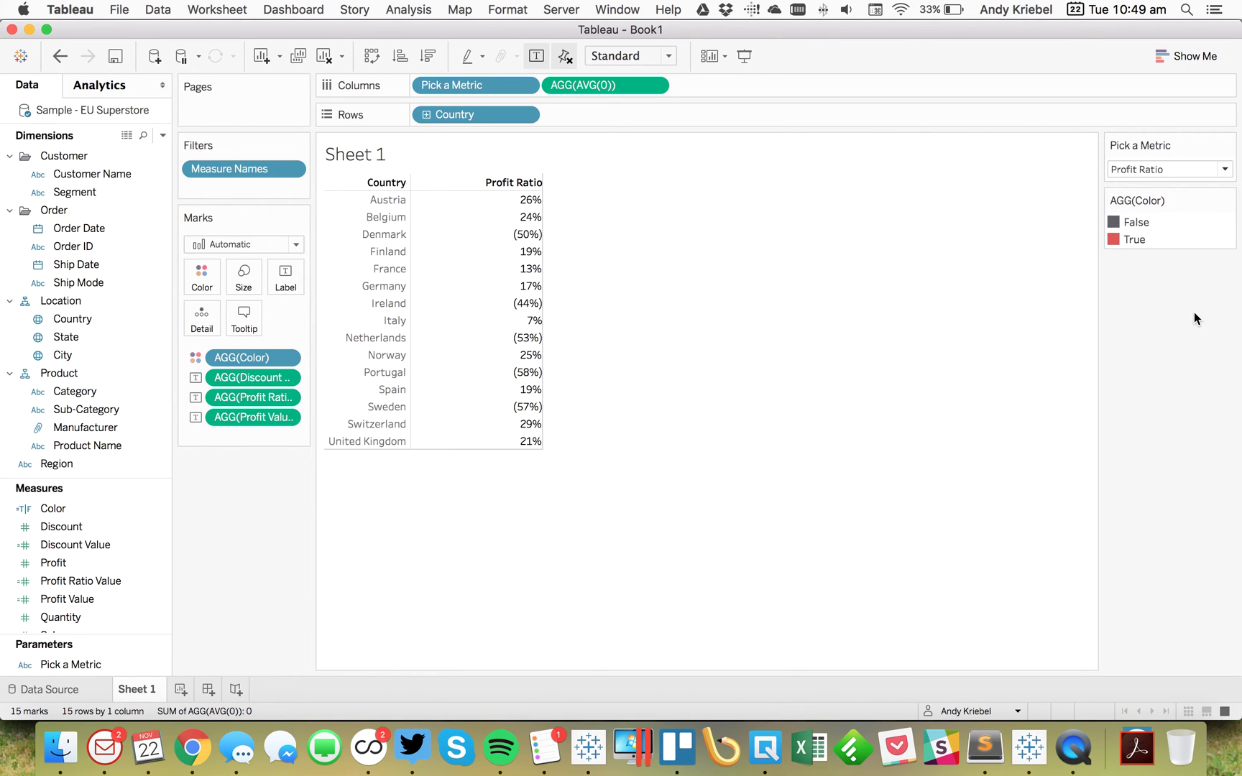
left_click(1152, 169)
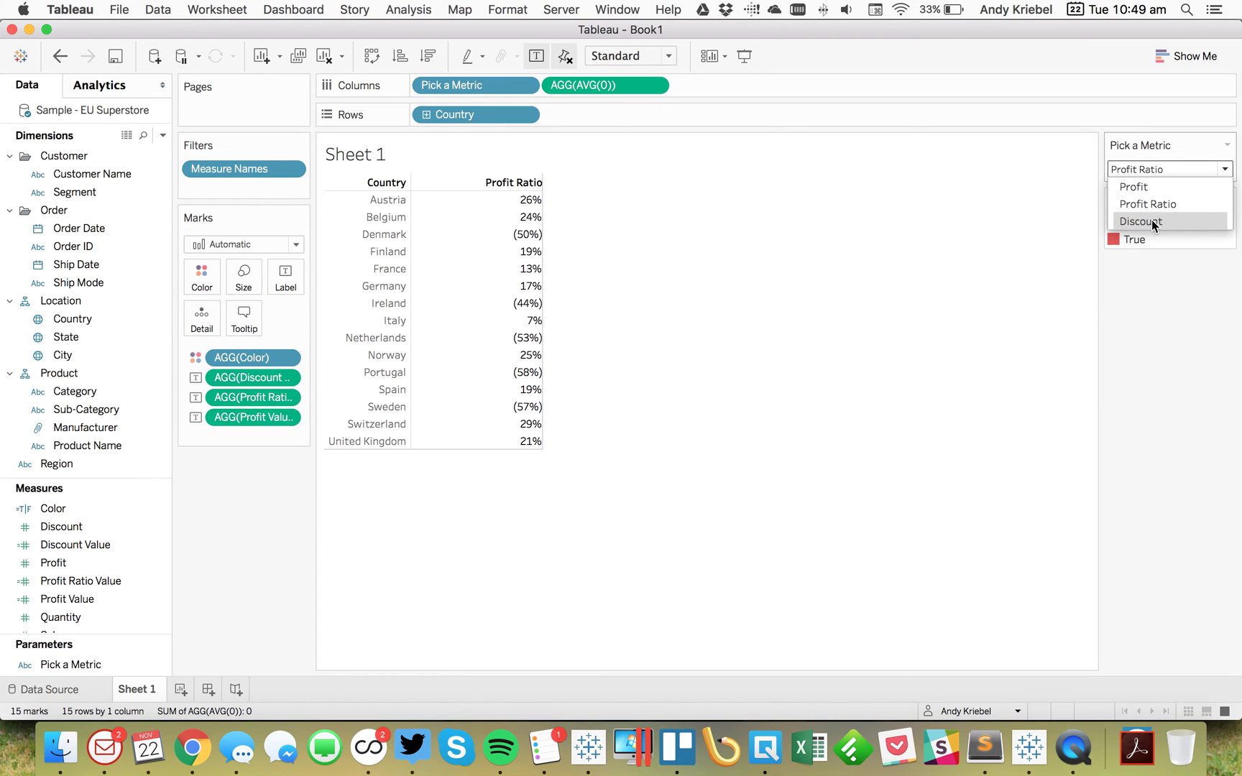
left_click(1152, 220)
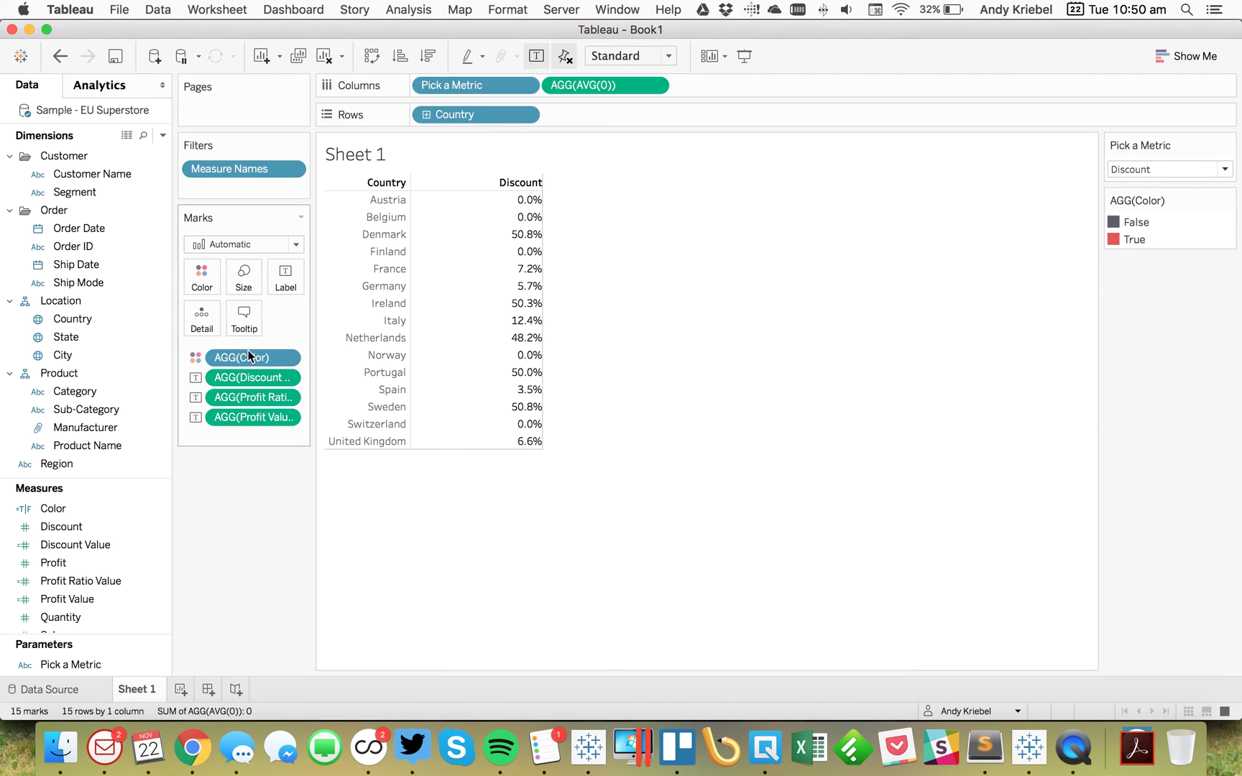
Step: Reset the mark label text to its default in the Edit Label dialog
left_click(281, 291)
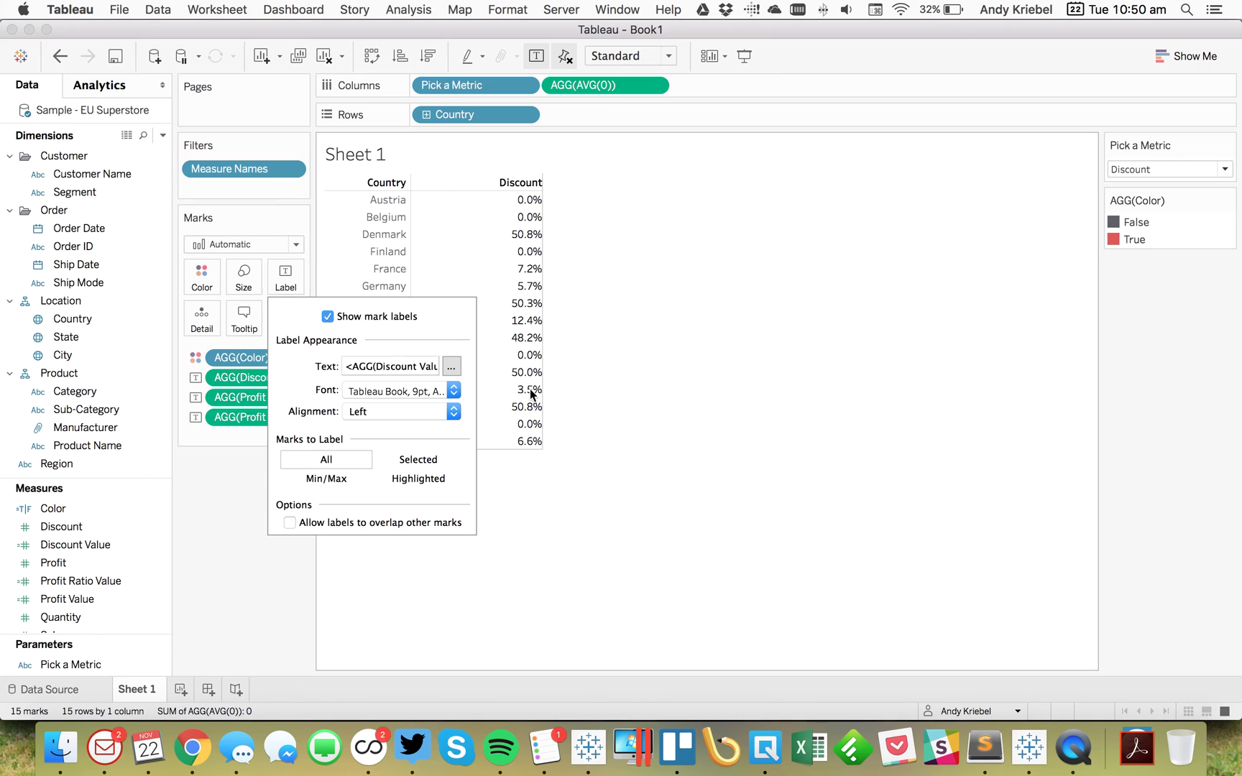
left_click(451, 367)
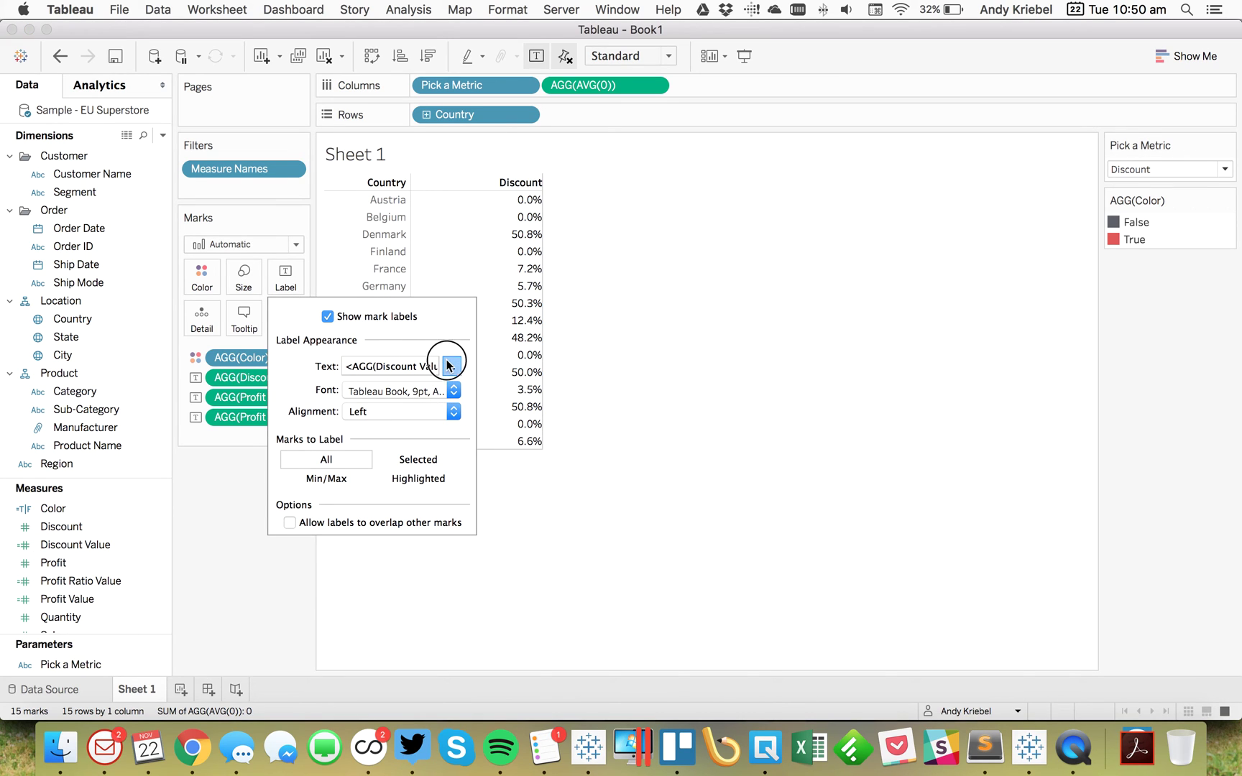
left_click(507, 611)
left_click(838, 611)
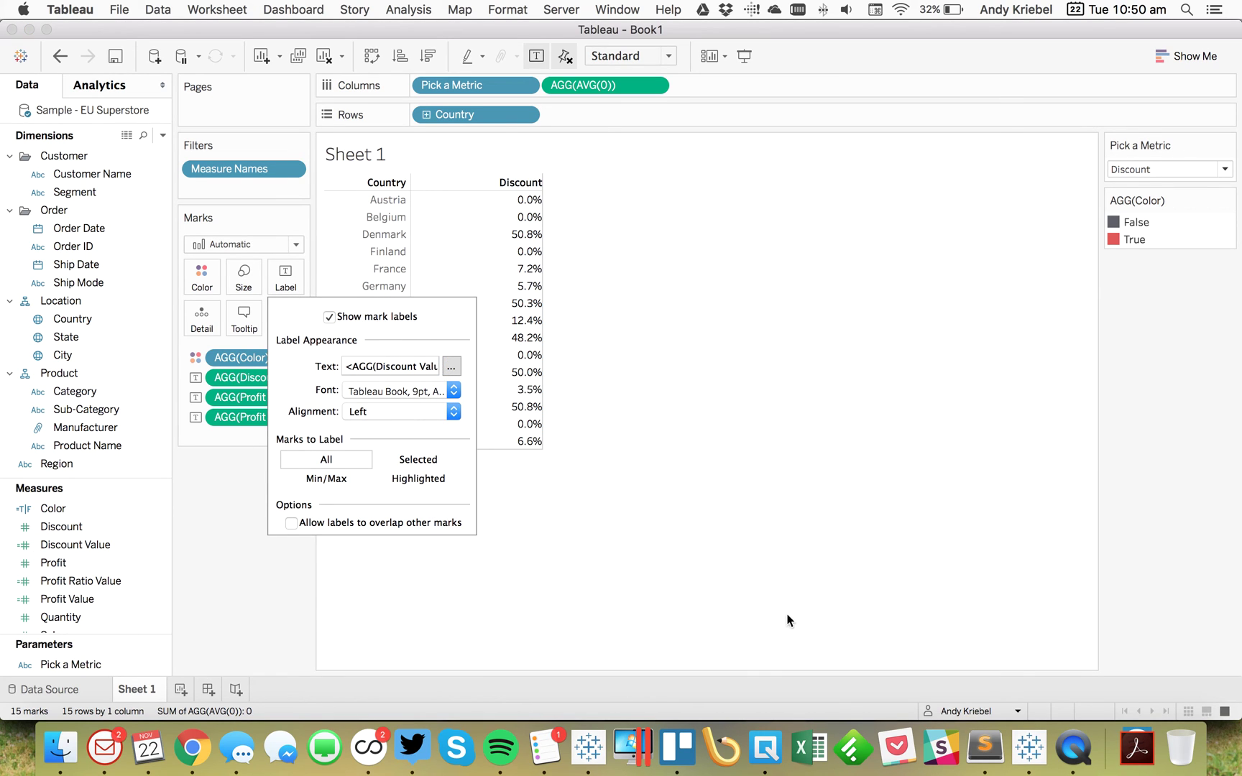
left_click(1177, 338)
Step: Switch Pick a Metric to Profit, then to Profit Ratio
left_click(1136, 169)
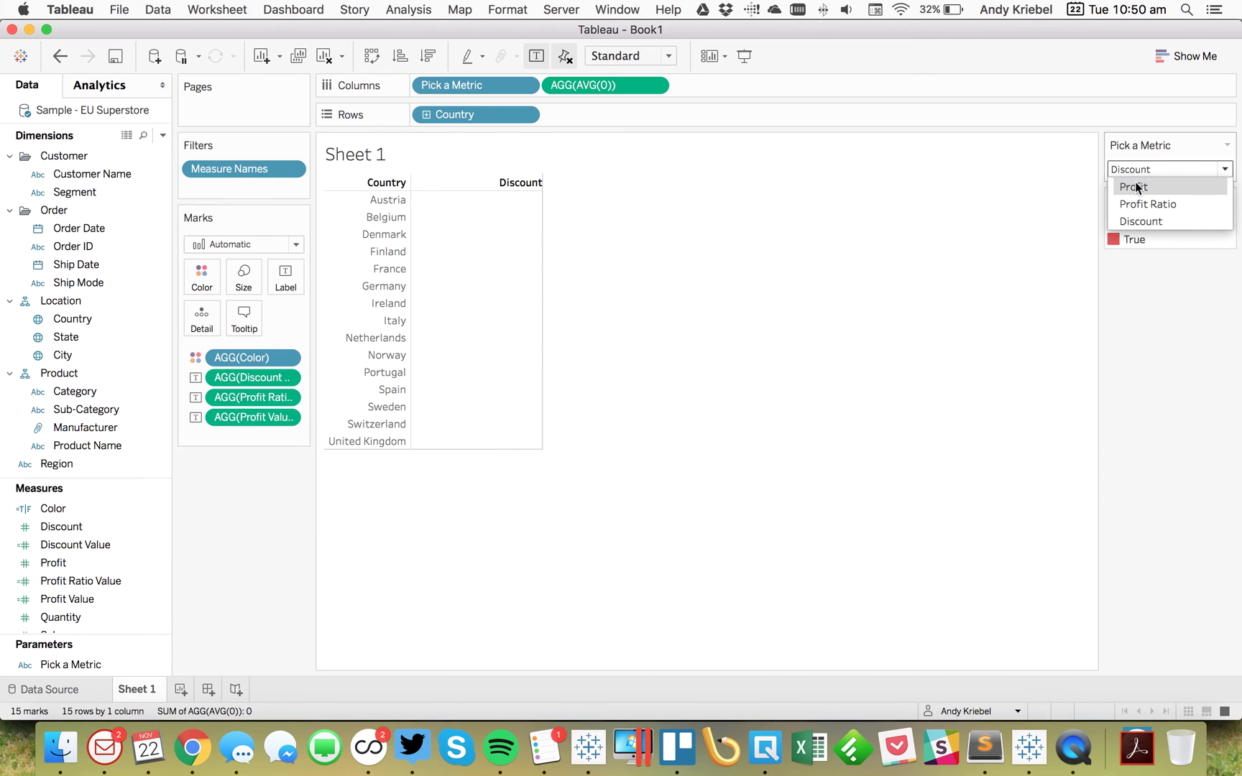
left_click(1136, 186)
left_click(1139, 170)
left_click(1139, 203)
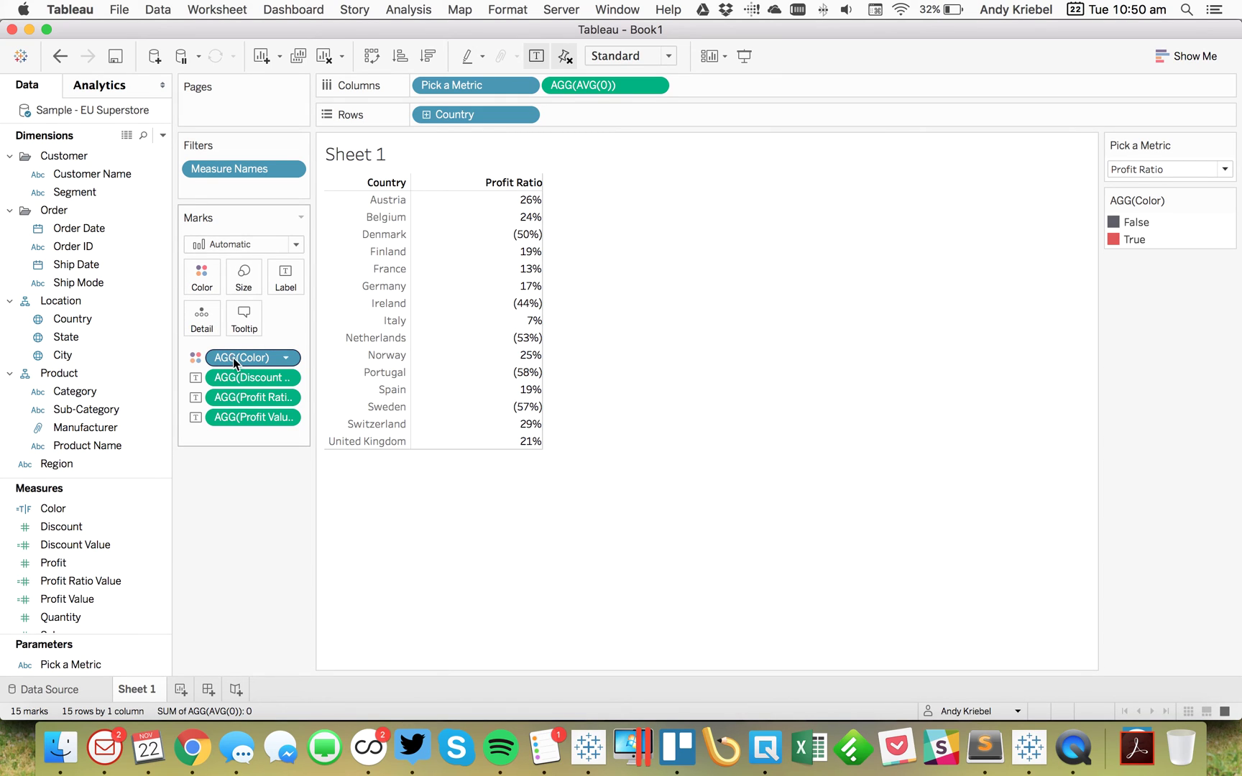
Step: Set the label font to Match Mark Color and join all label fields onto one line
left_click(287, 277)
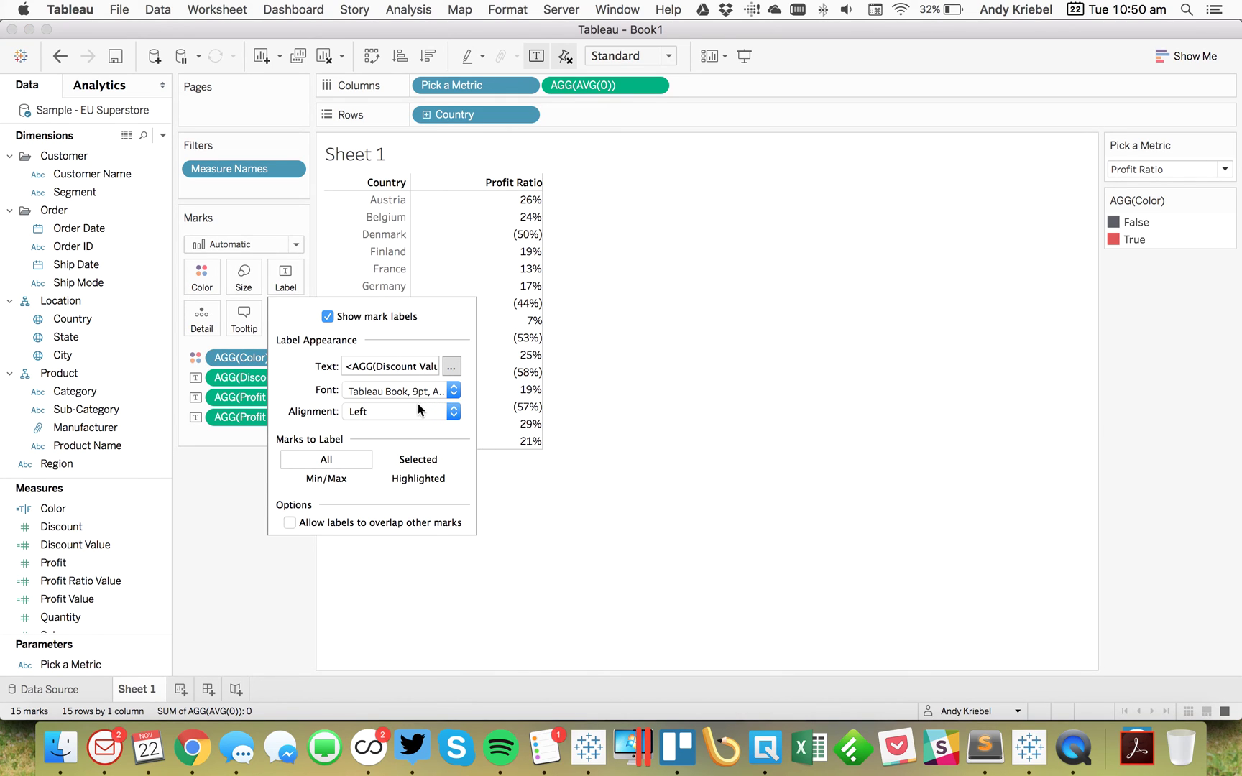
left_click(389, 390)
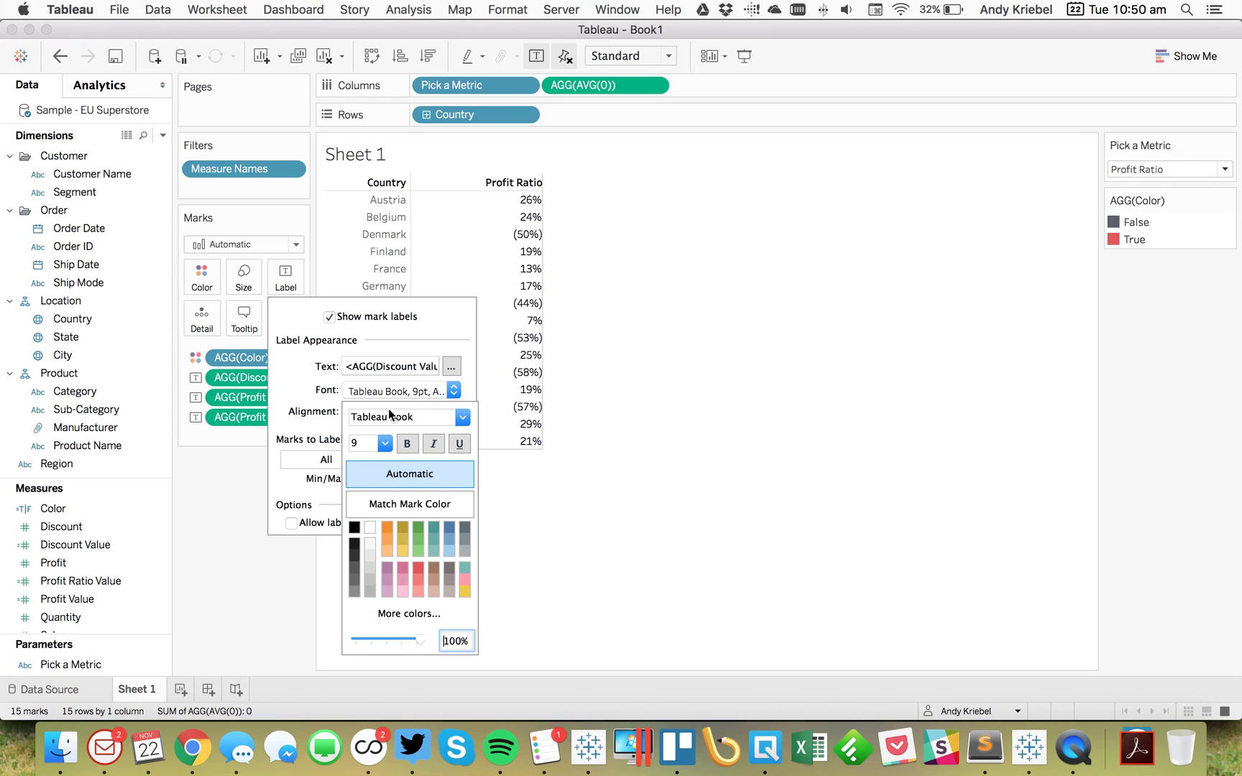
left_click(374, 506)
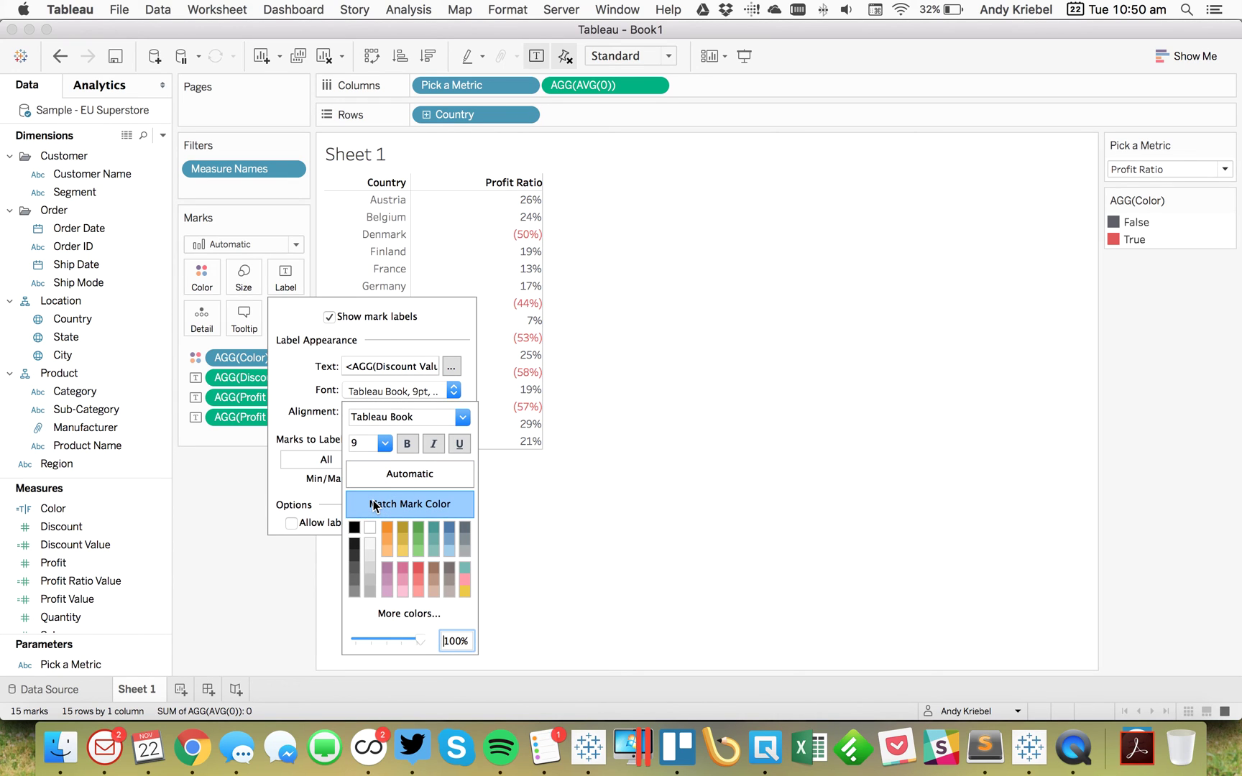
left_click(451, 368)
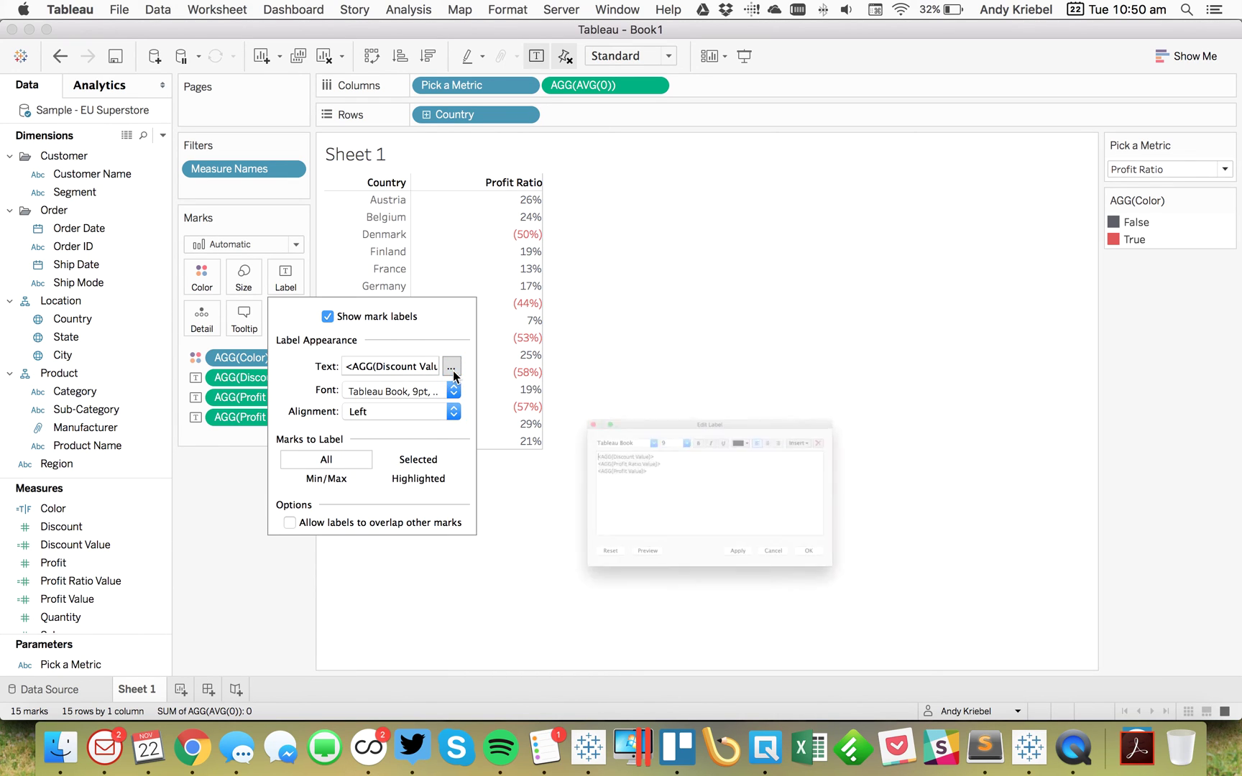
left_click(481, 433)
key("BackSpace")
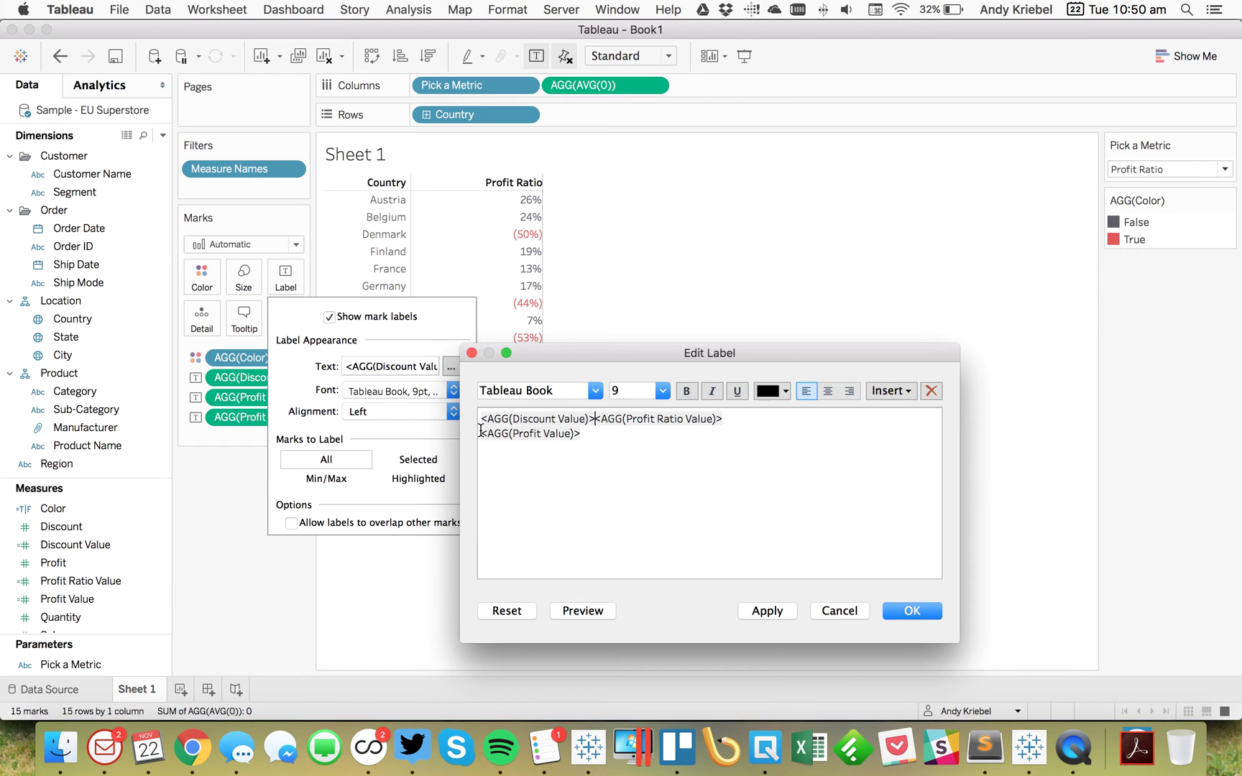
key("BackSpace")
left_click(912, 610)
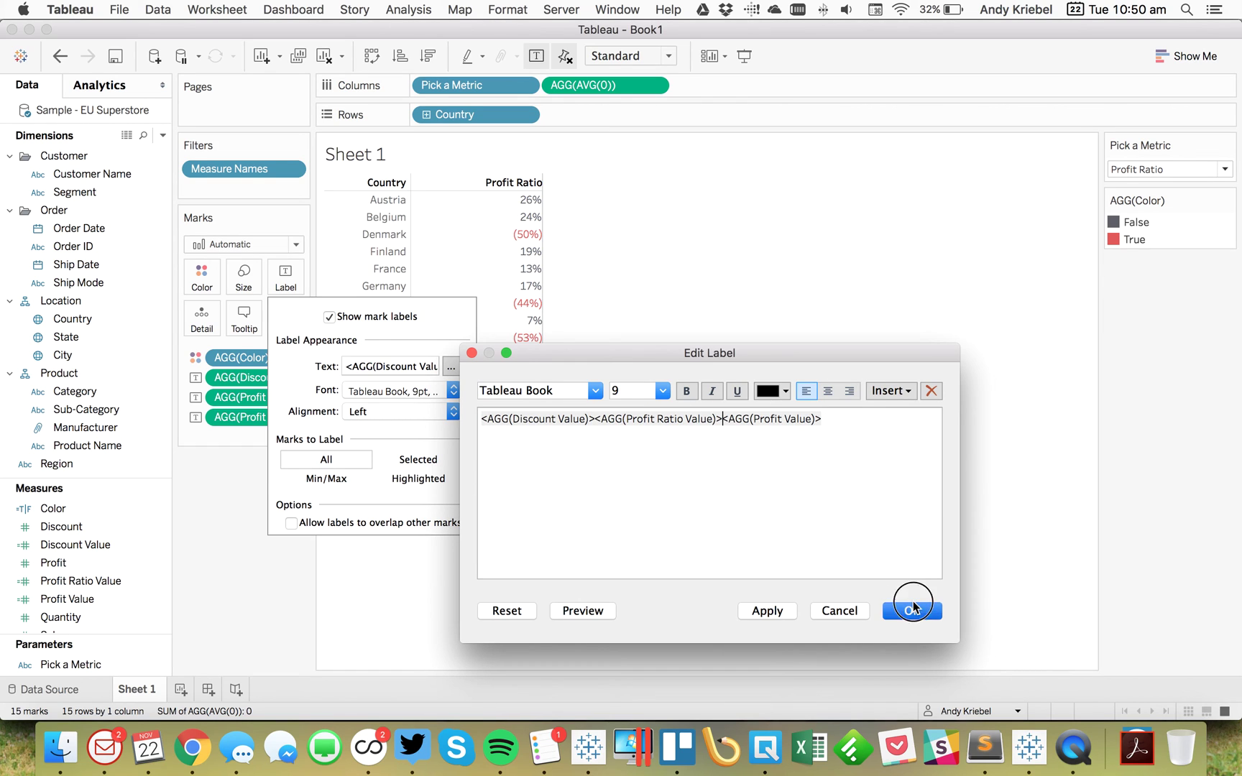
left_click(1191, 394)
Step: Cycle the metric through Profit and Discount, ending on Profit with negatives in red
left_click(1152, 171)
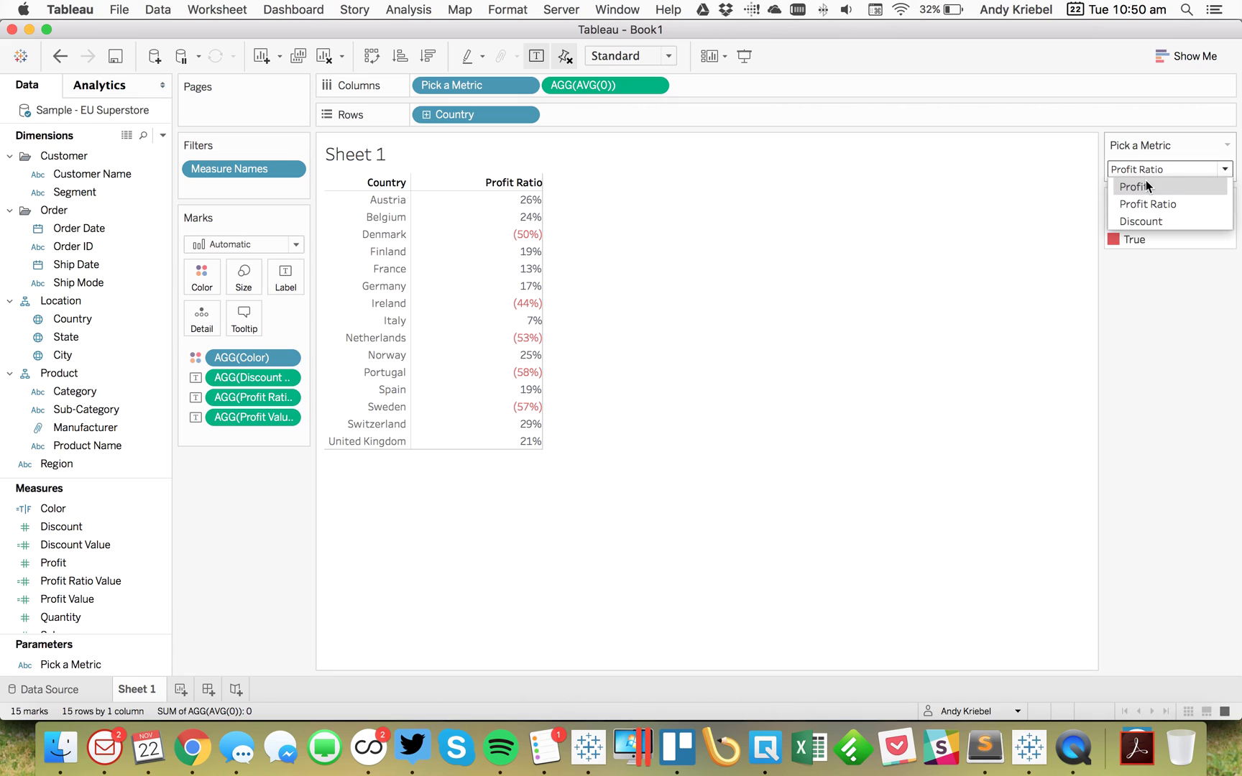
left_click(1145, 186)
left_click(1140, 172)
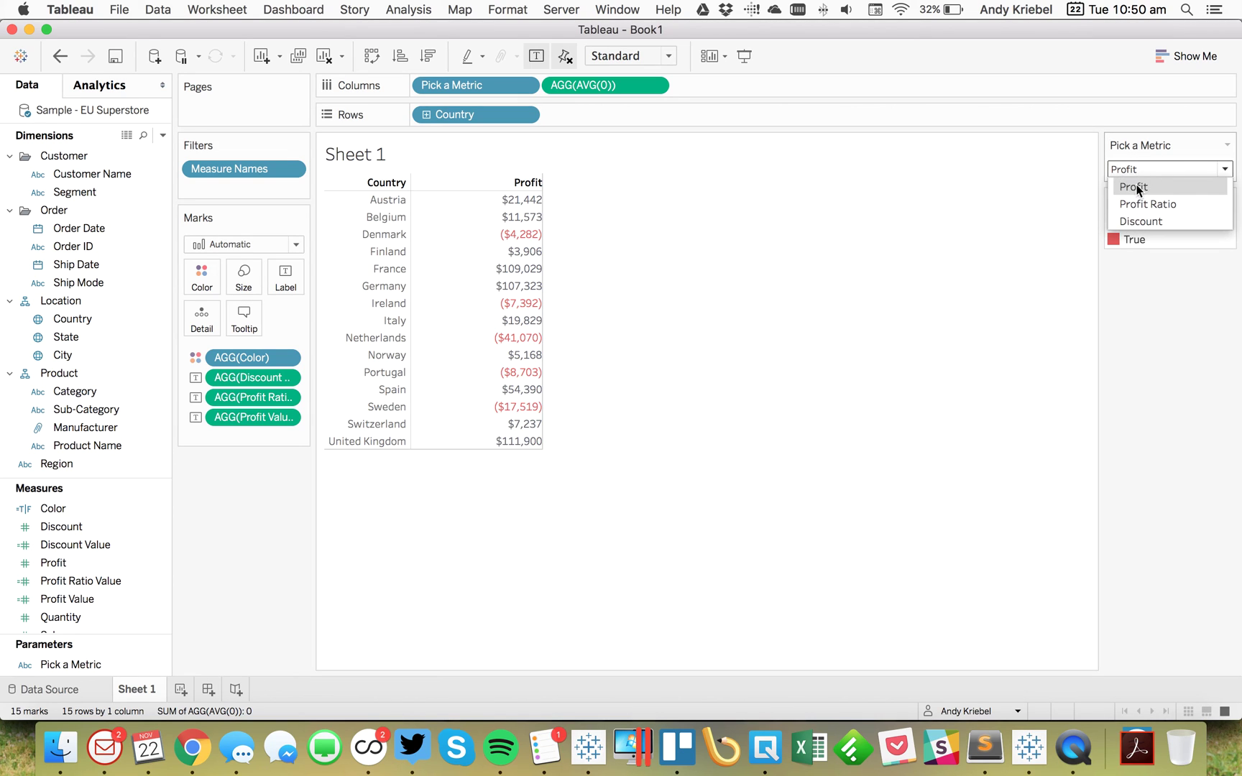
left_click(1140, 223)
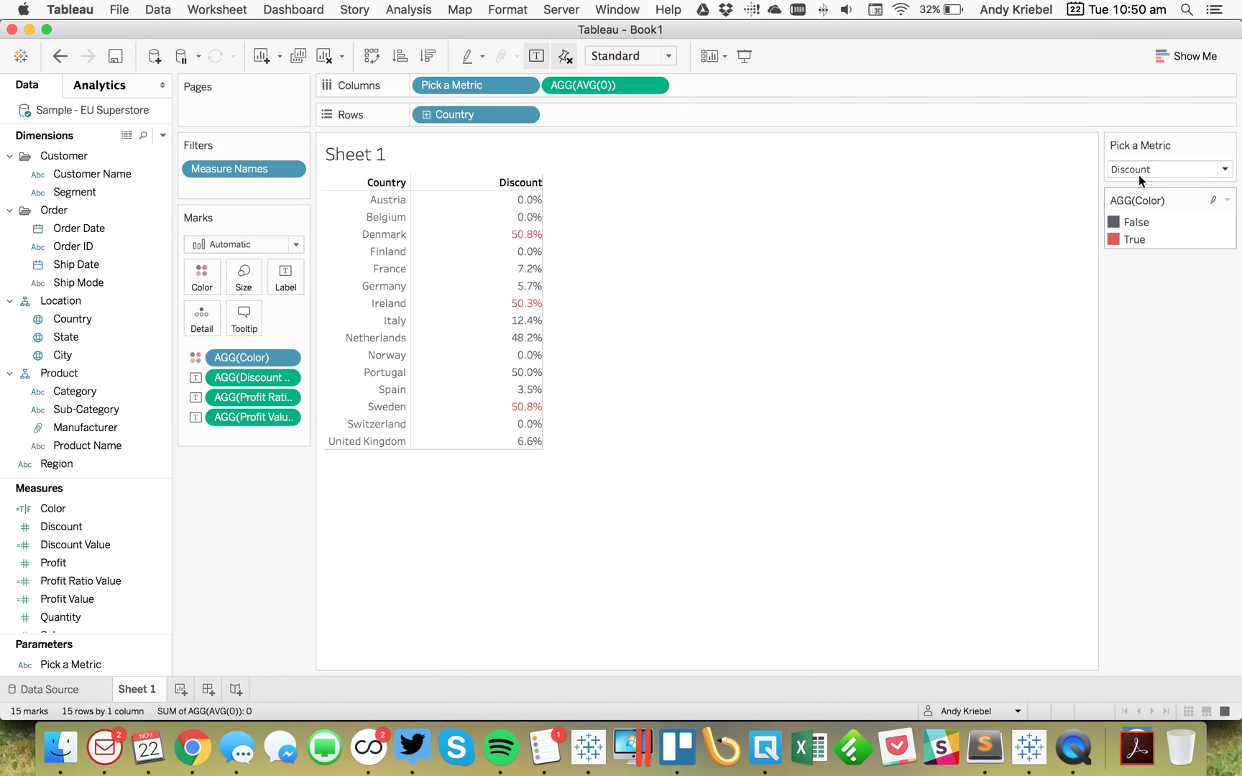
left_click(1140, 172)
left_click(1138, 187)
left_click(1177, 378)
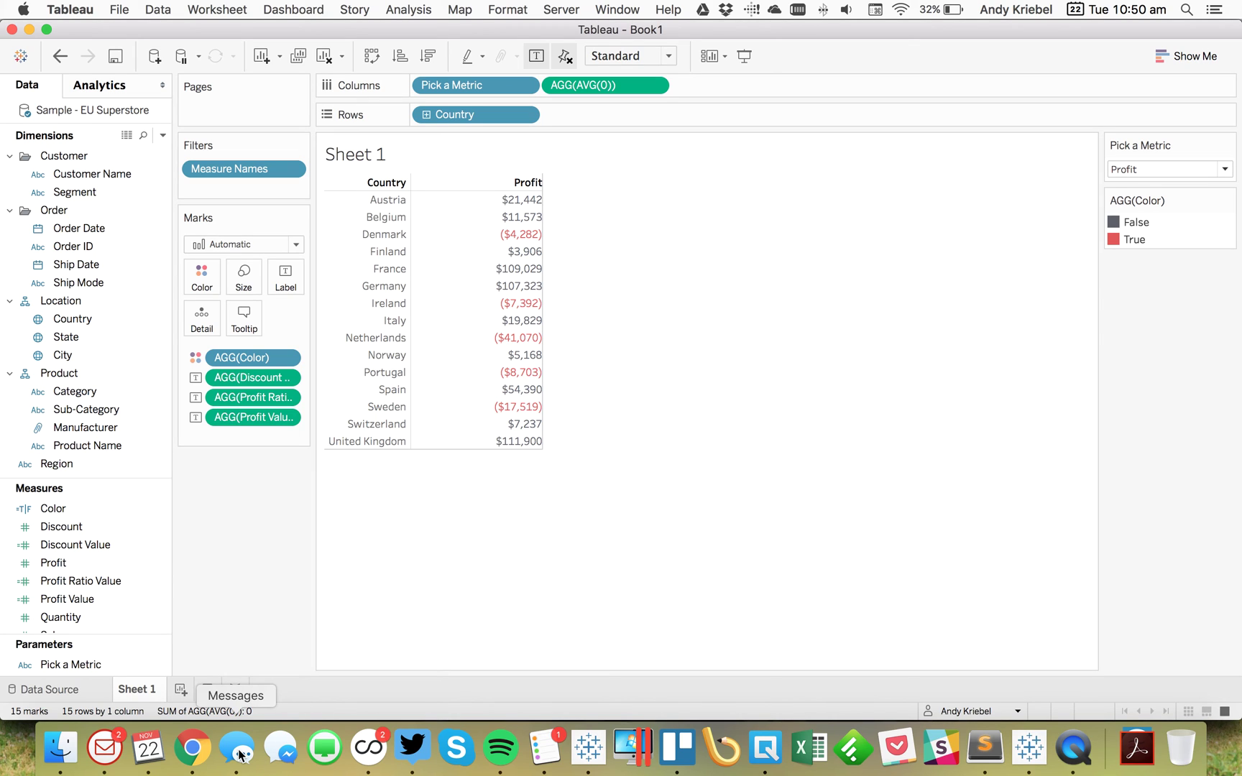
Step: Create a new calculated field for the Indicator calculation
left_click(162, 135)
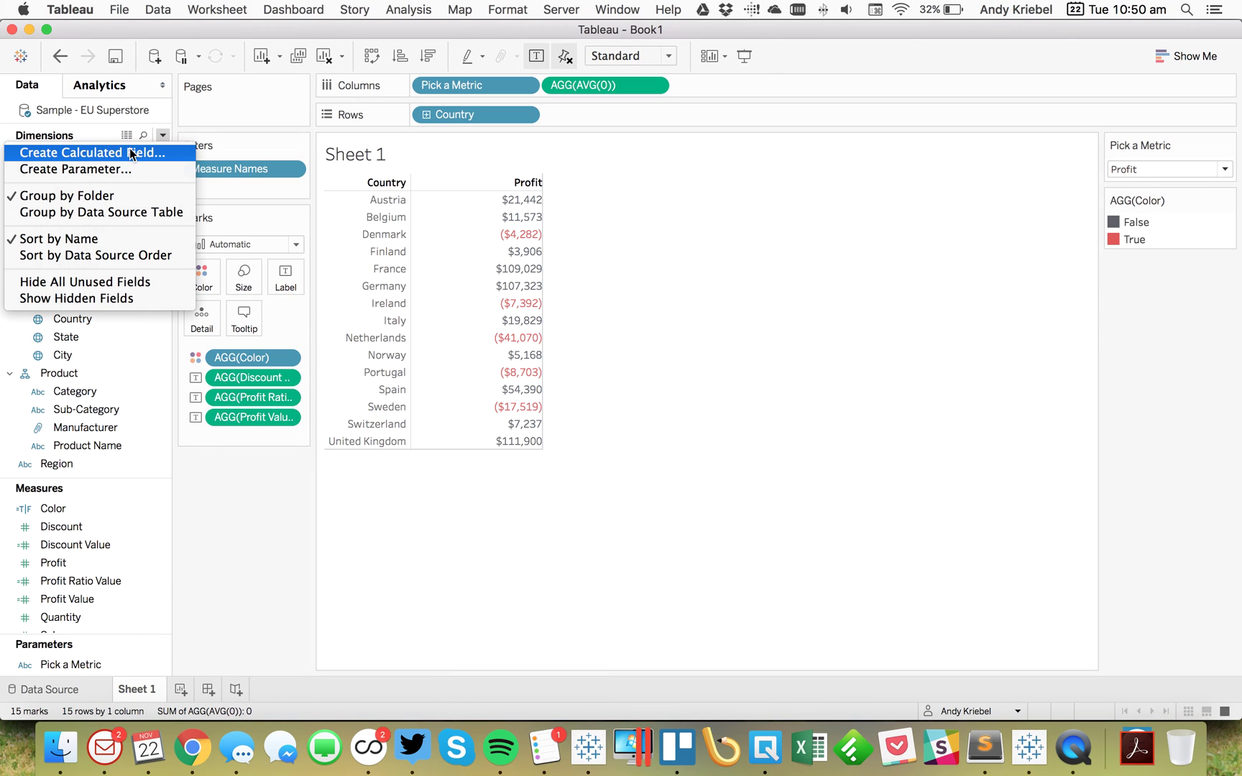
left_click(144, 153)
key("BackSpace")
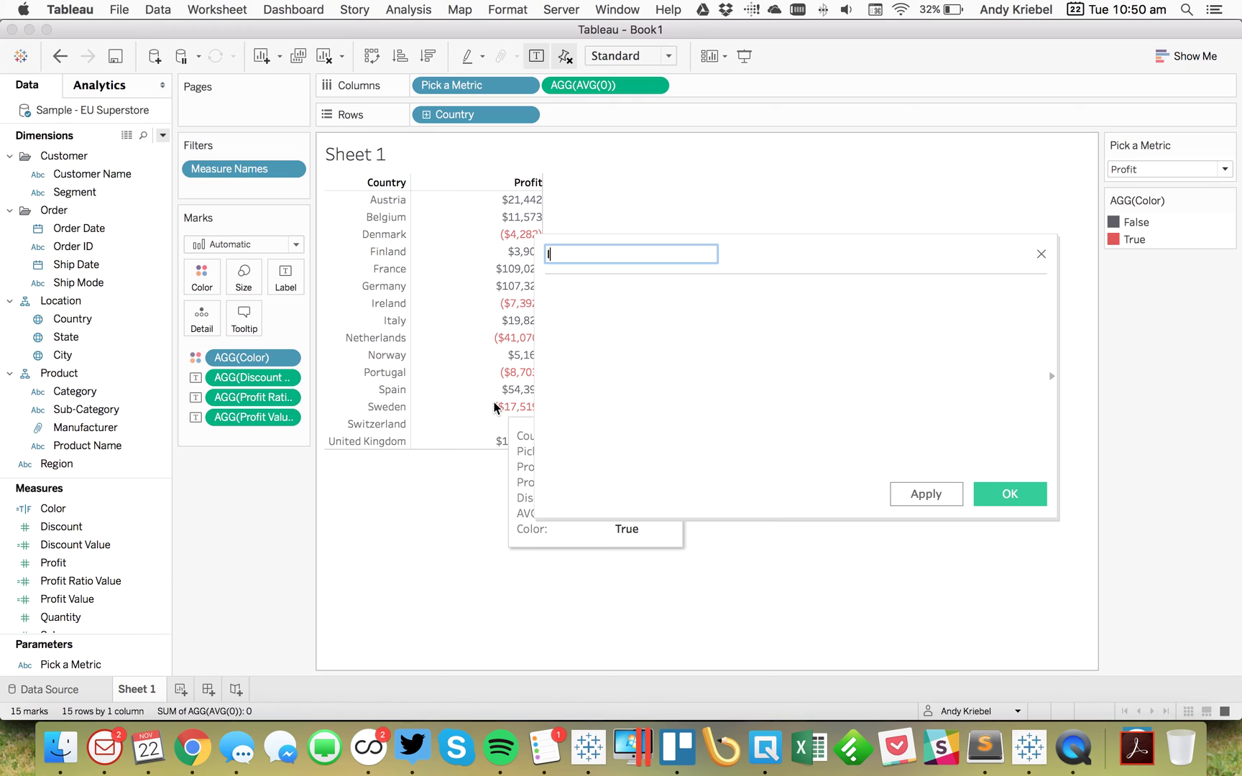
key("Tab")
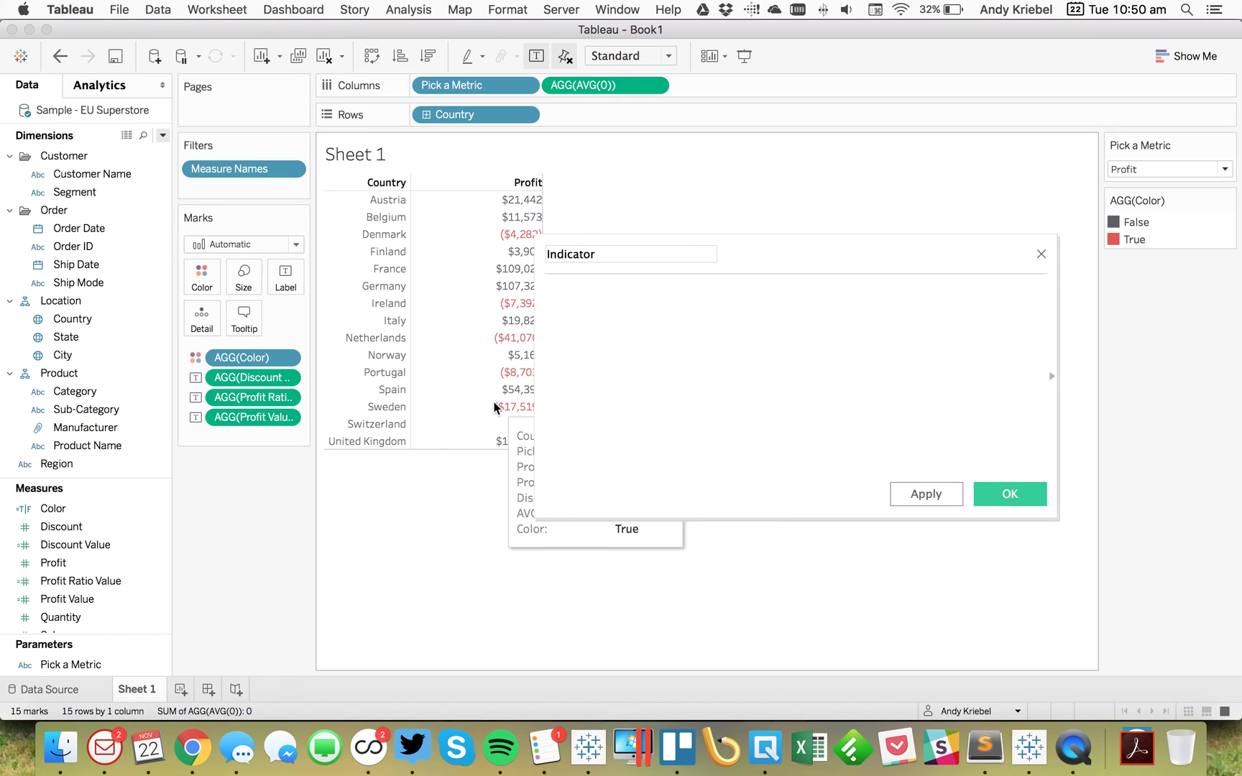
Step: Enter the formula IF [Color] THEN '' using the Color autocomplete, then go to the Unicode symbols page
type("IF")
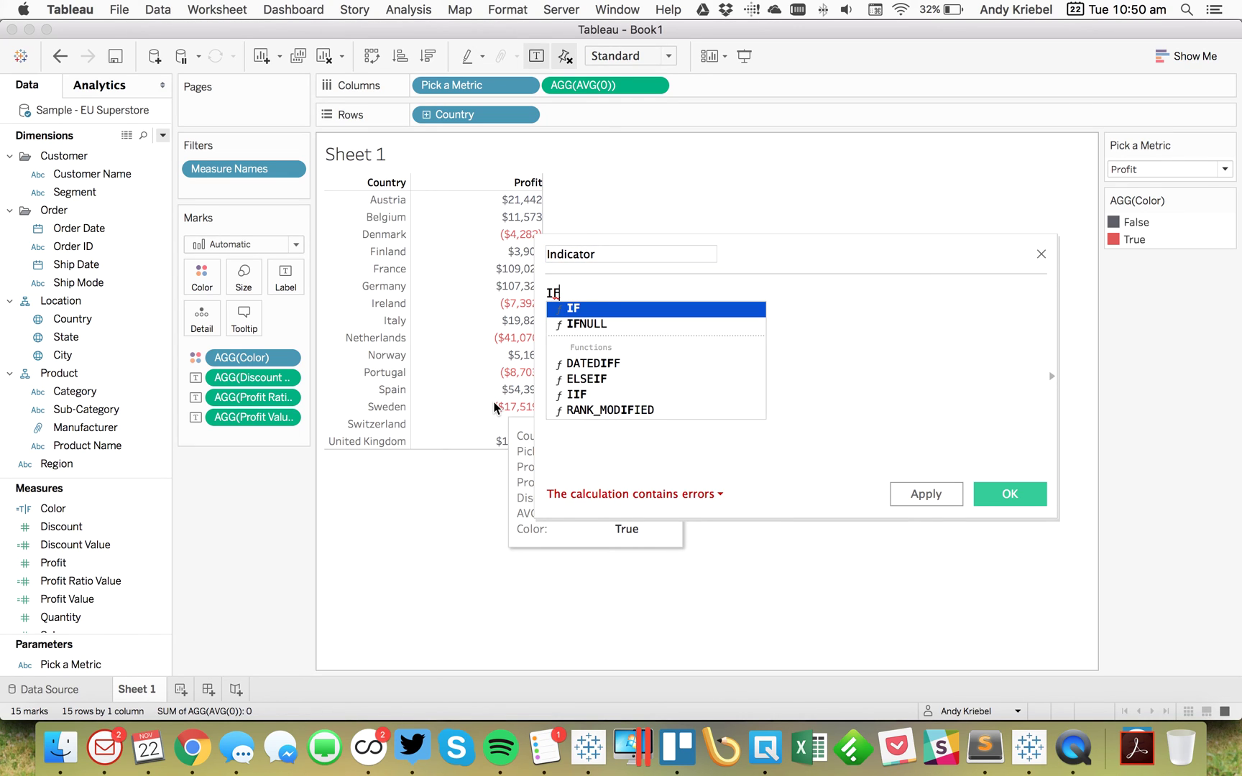
type(" colr")
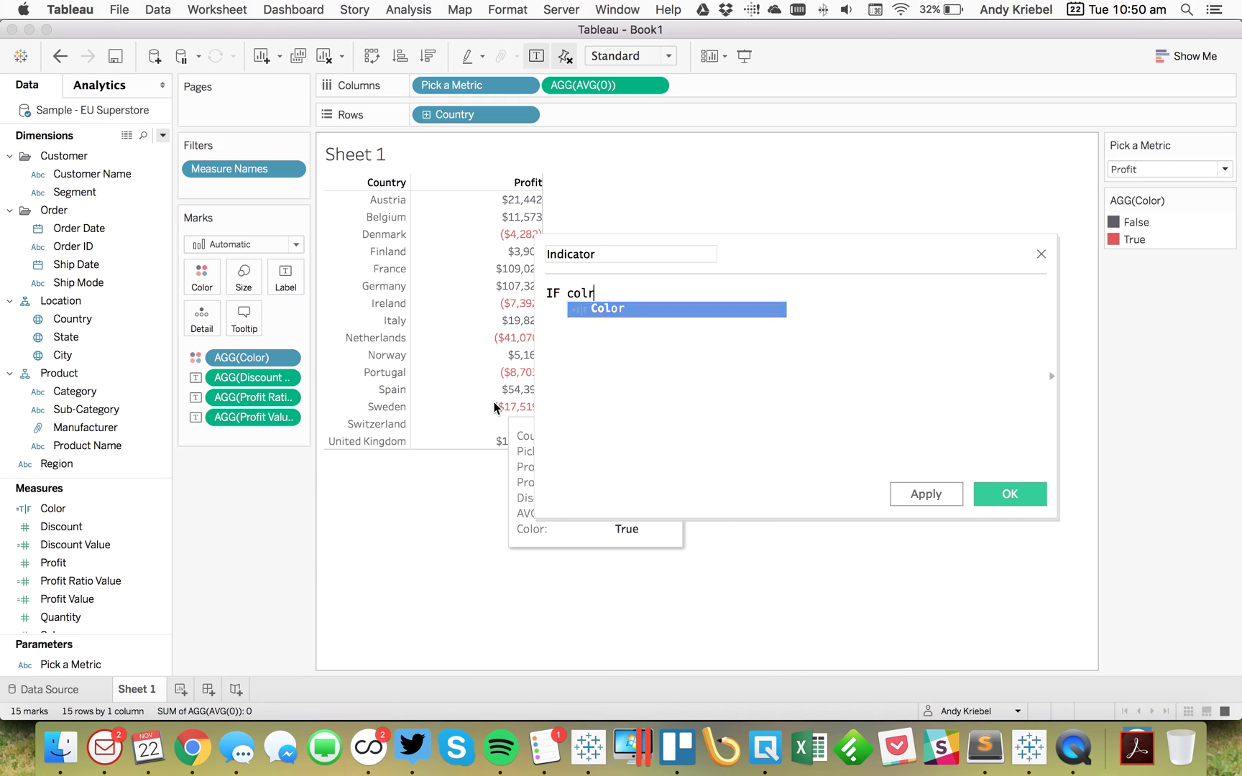
key("BackSpace")
key("Return")
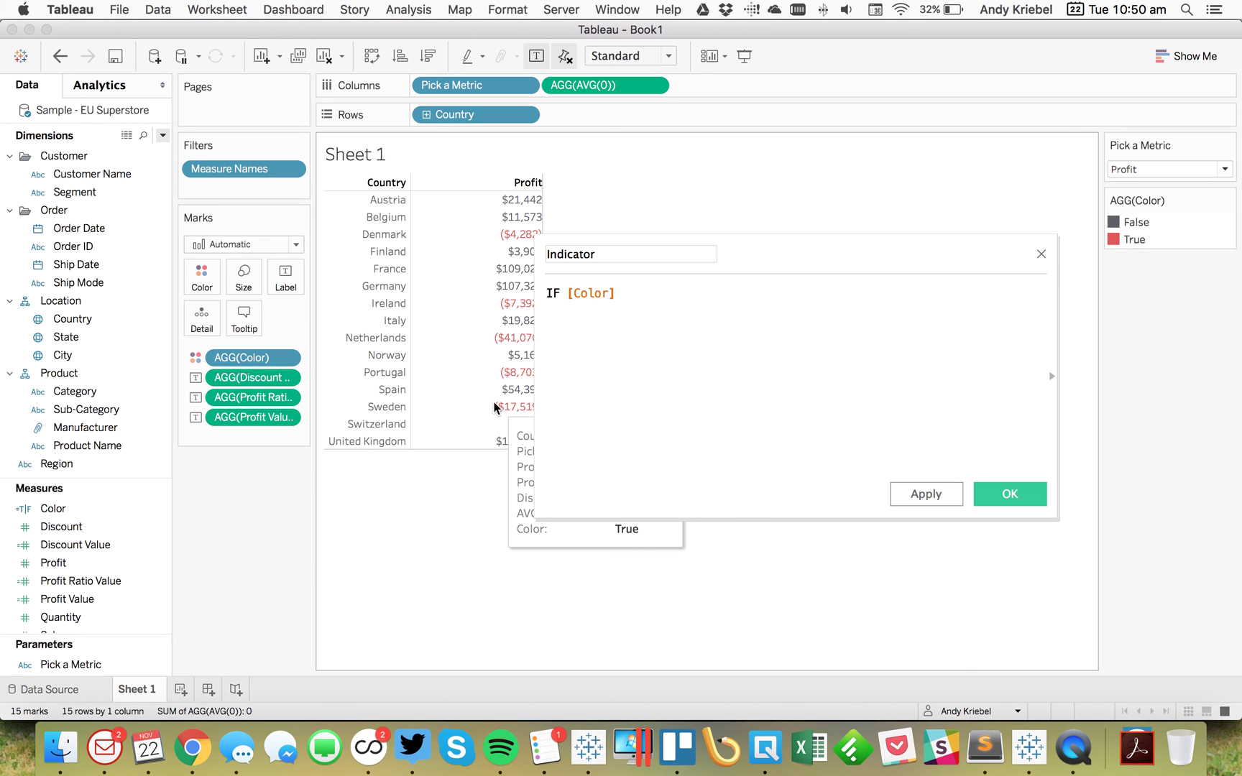
type("THEN ")
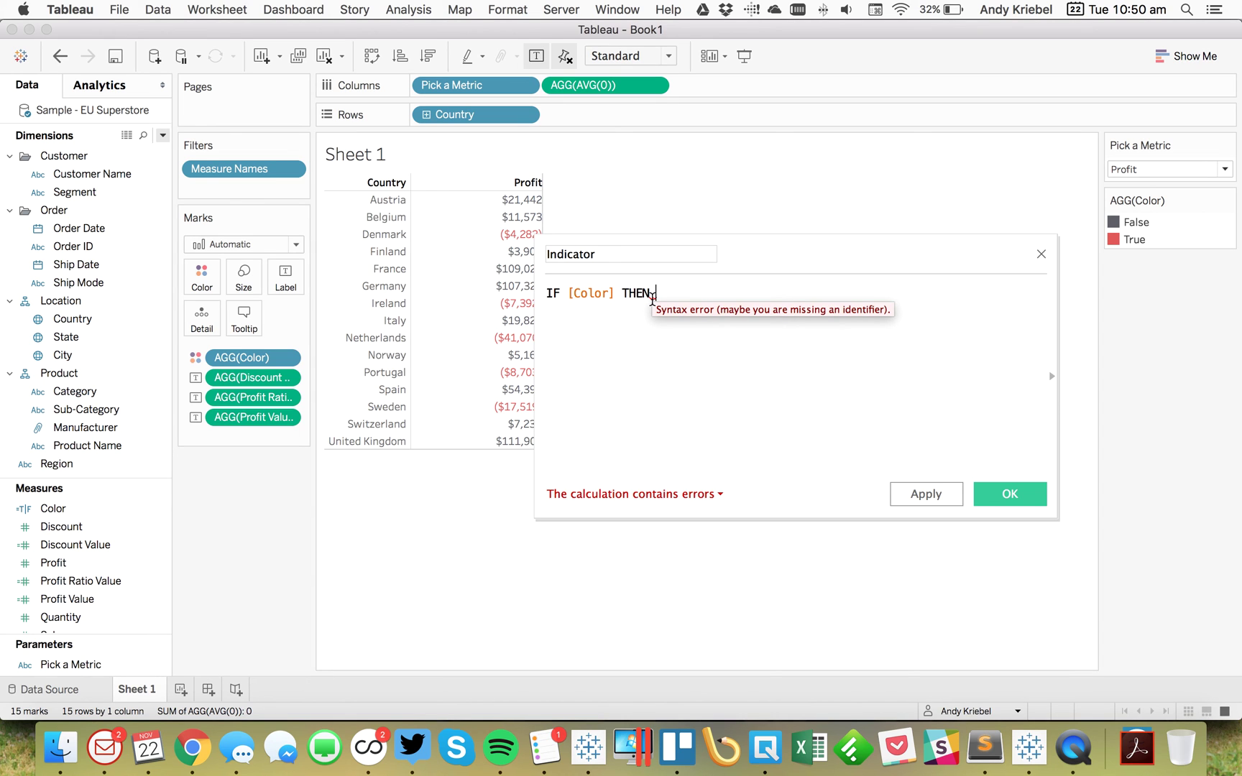
type("''")
left_click(194, 753)
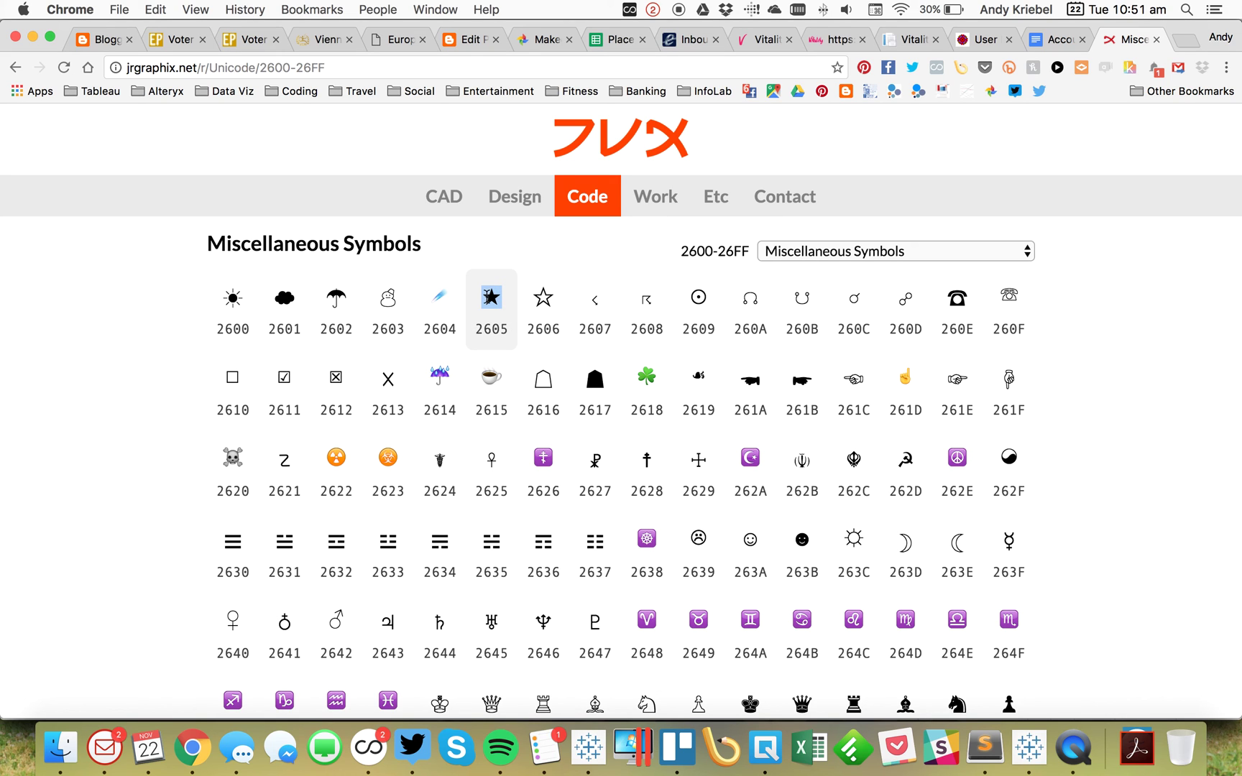
Step: Remove the wrongly pasted title text from the Indicator formula
key("super+Tab")
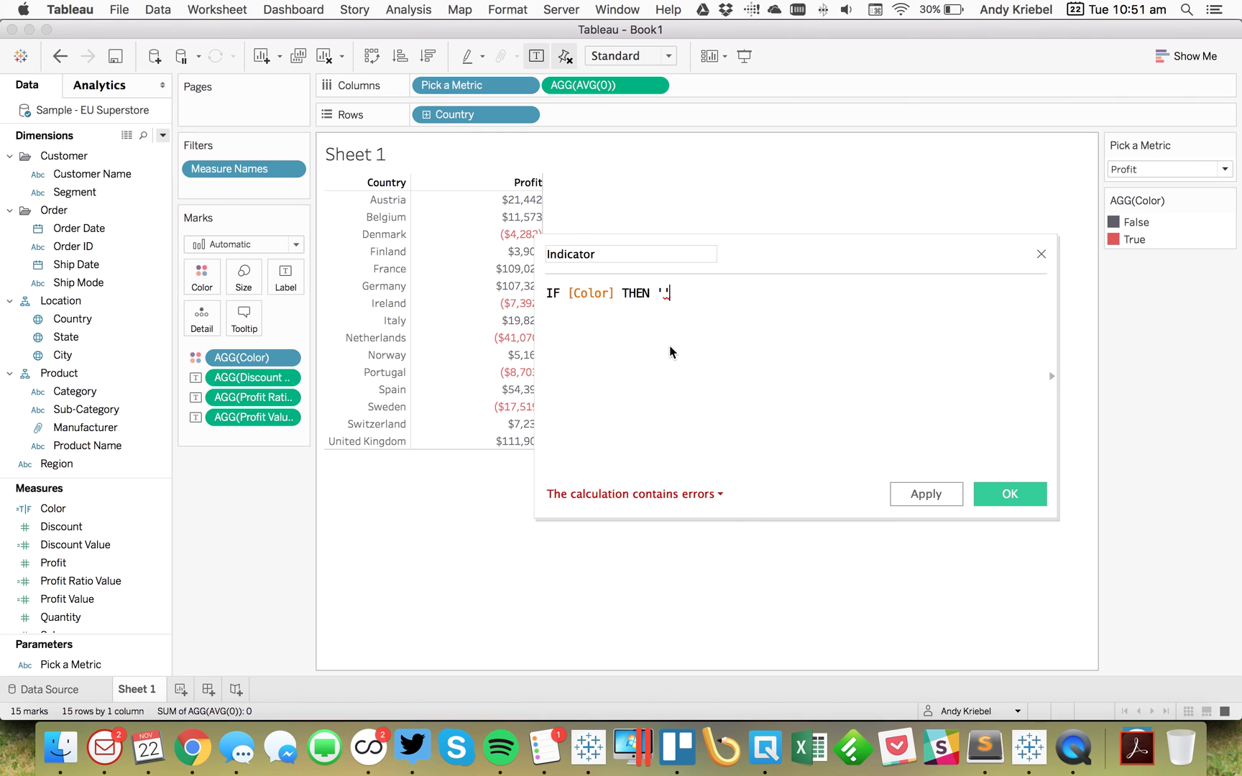
type("Swapping and Conditionally Formatting Metrics in a Table")
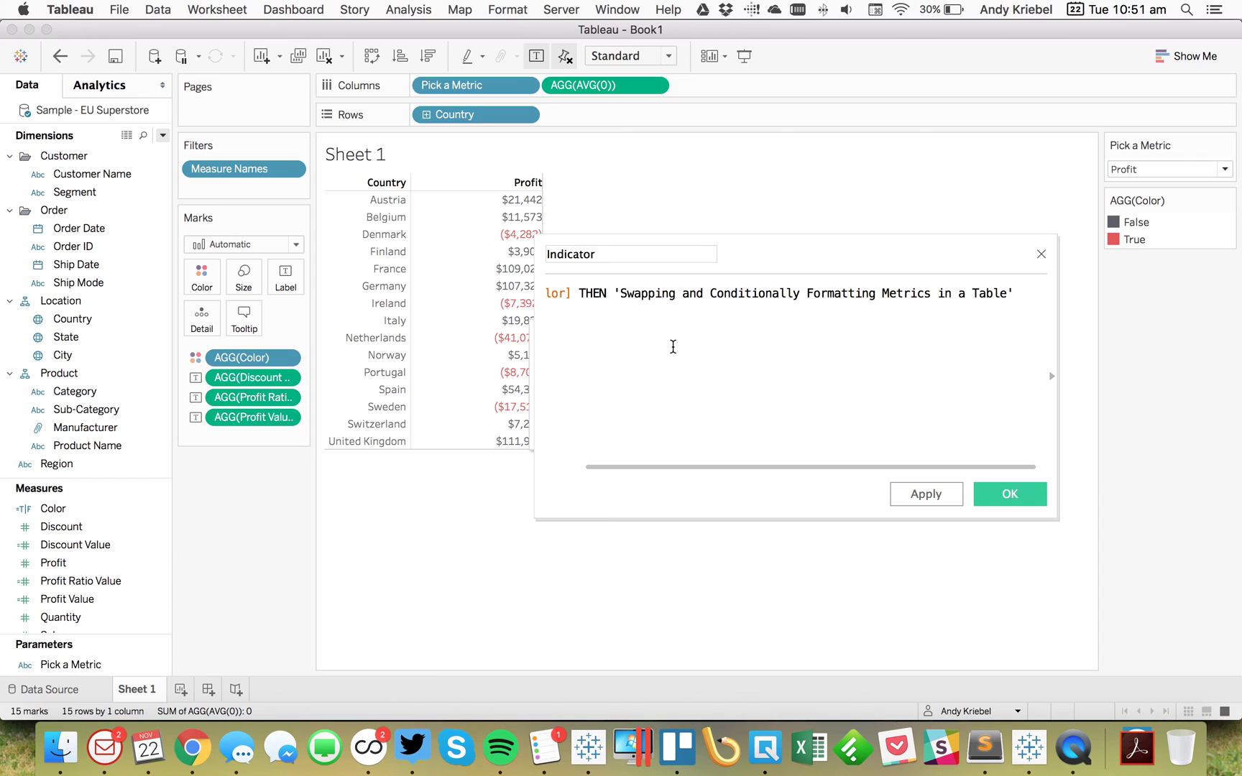
key("super+a")
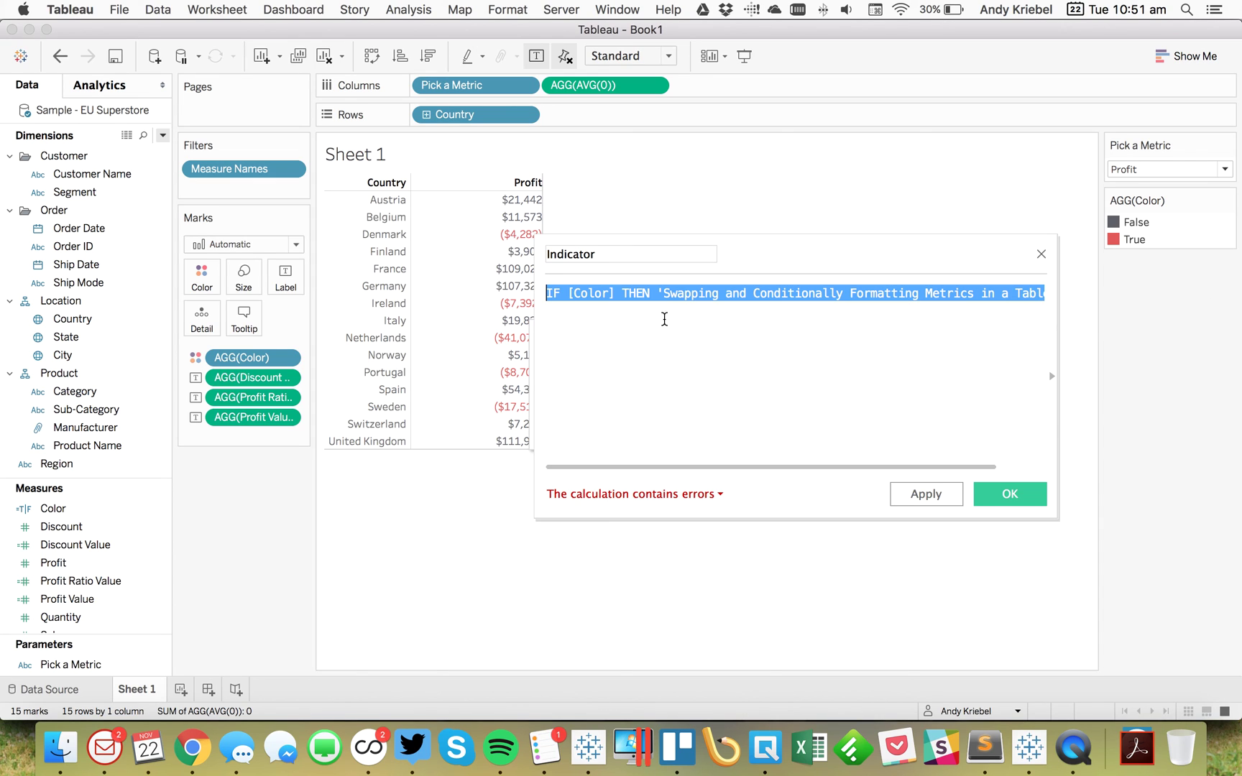
left_click(664, 293)
key("super+shift+Right")
key("BackSpace")
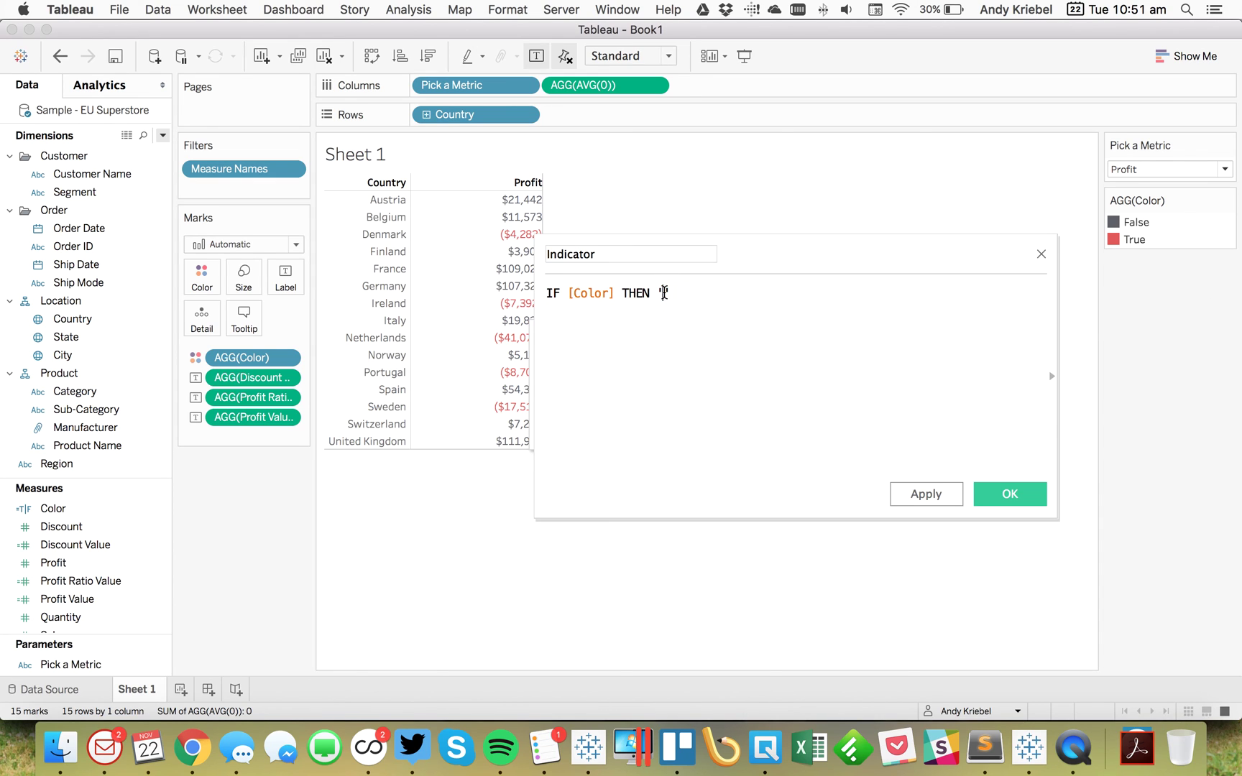
Step: Copy the black star ★ (2605) from the symbols chart and paste it between the quotes
key("super+Tab")
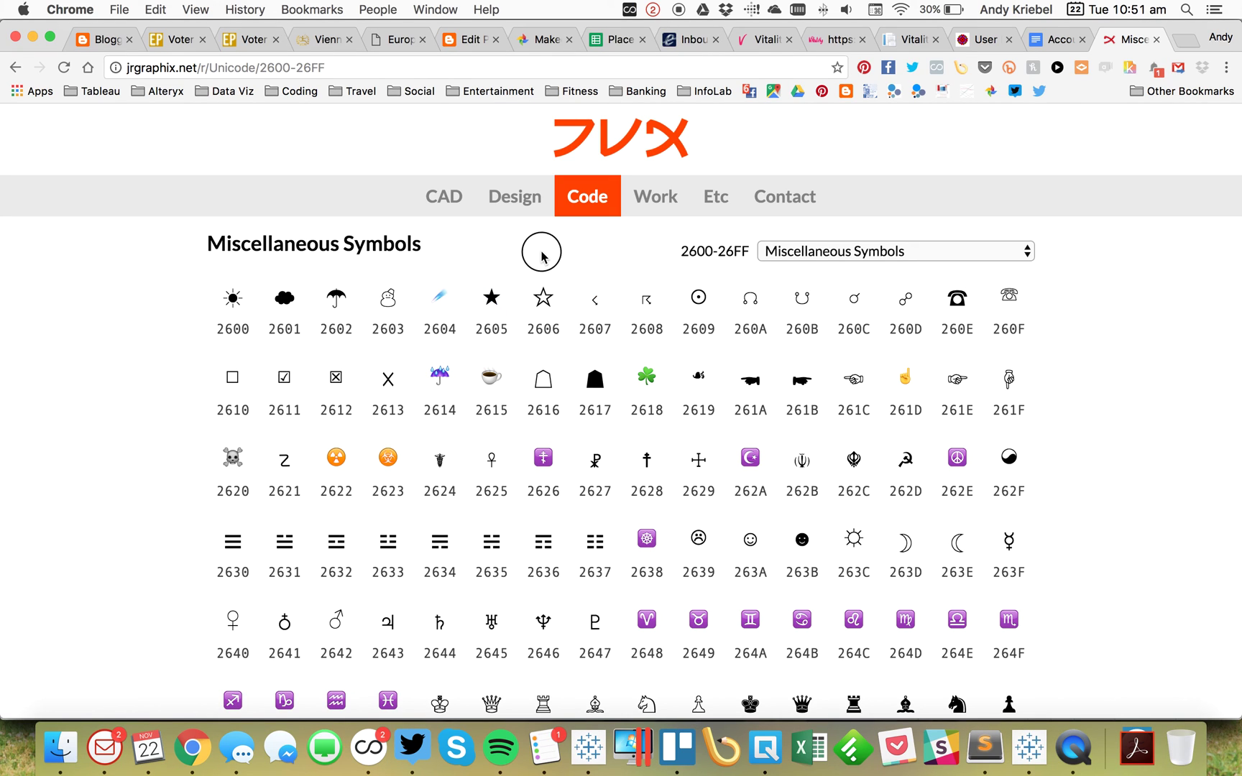
double_click(492, 297)
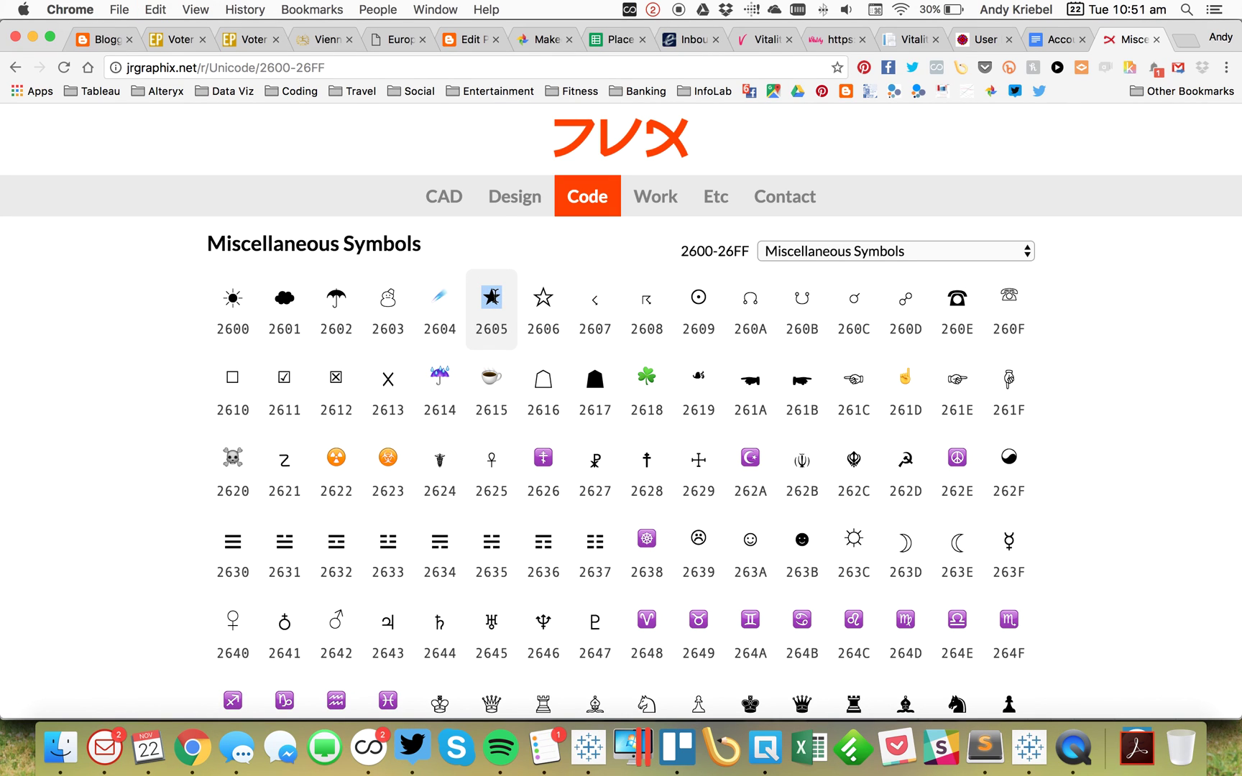
key("super+c")
key("super+Tab")
key("super+v")
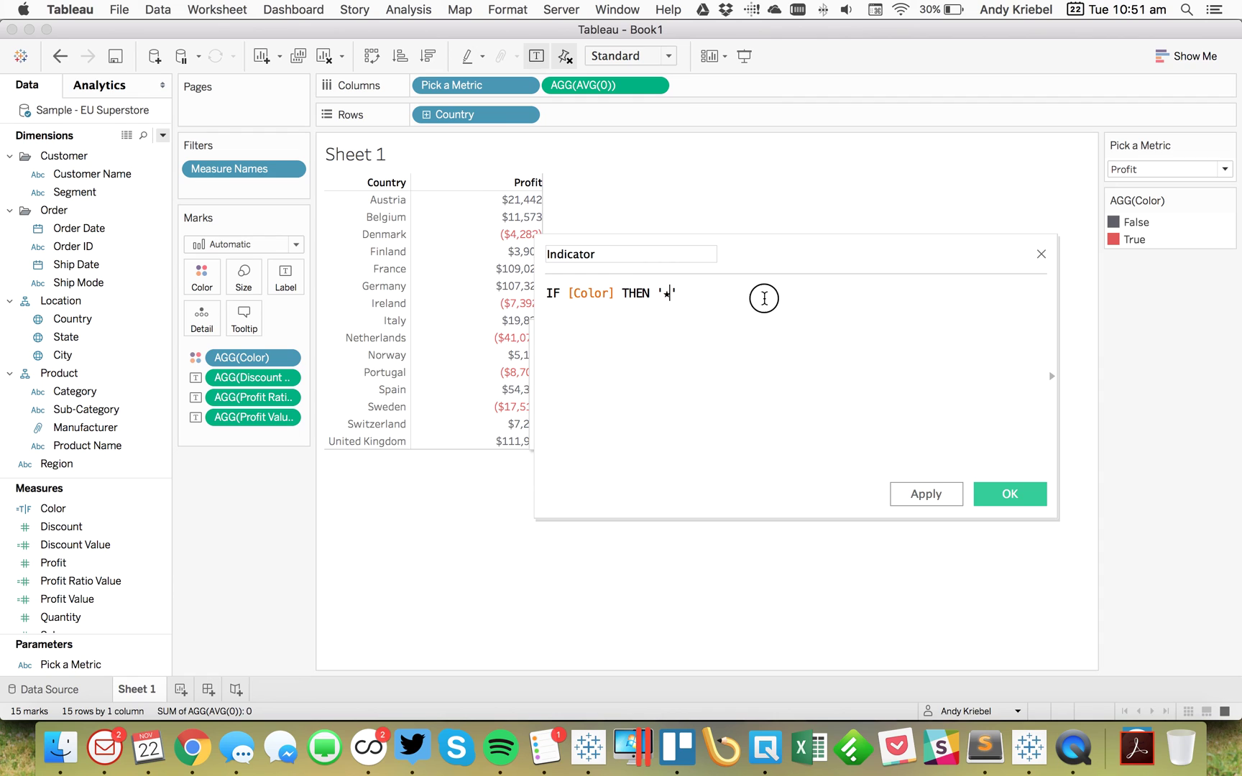
Step: Finish the Indicator formula with END and save the calculation
key("Right")
type("END")
left_click(1008, 495)
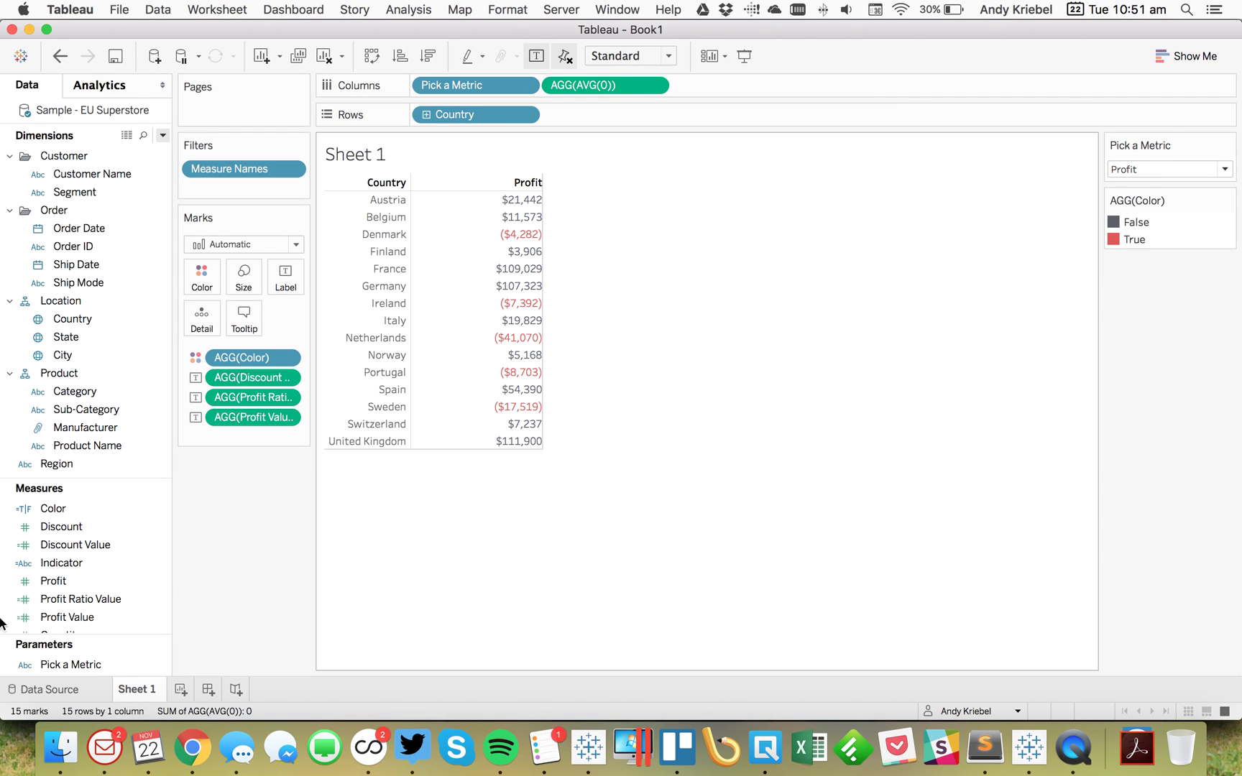
Step: Add Indicator to the mark labels and move <AGG(Indicator)> to the front of the label line
left_click_drag(101, 563, 289, 276)
left_click(288, 277)
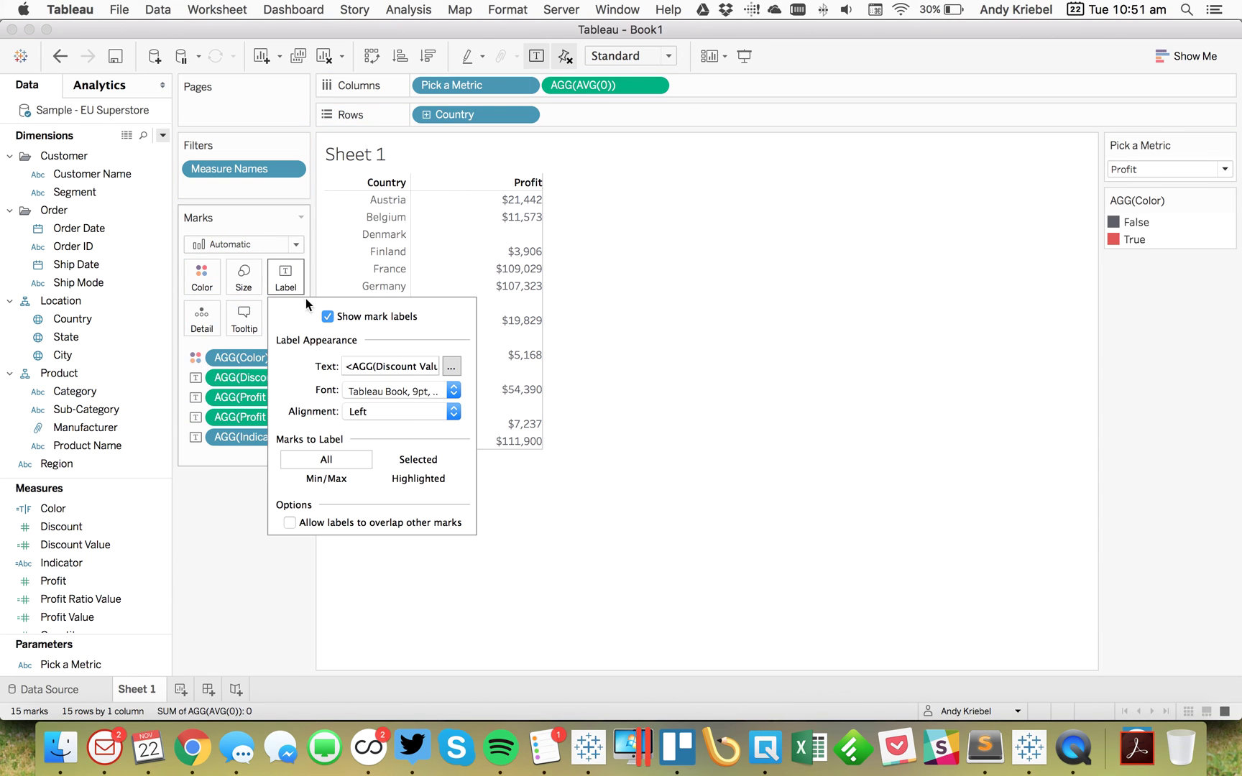
left_click(450, 366)
left_click_drag(594, 440, 466, 434)
key("super+x")
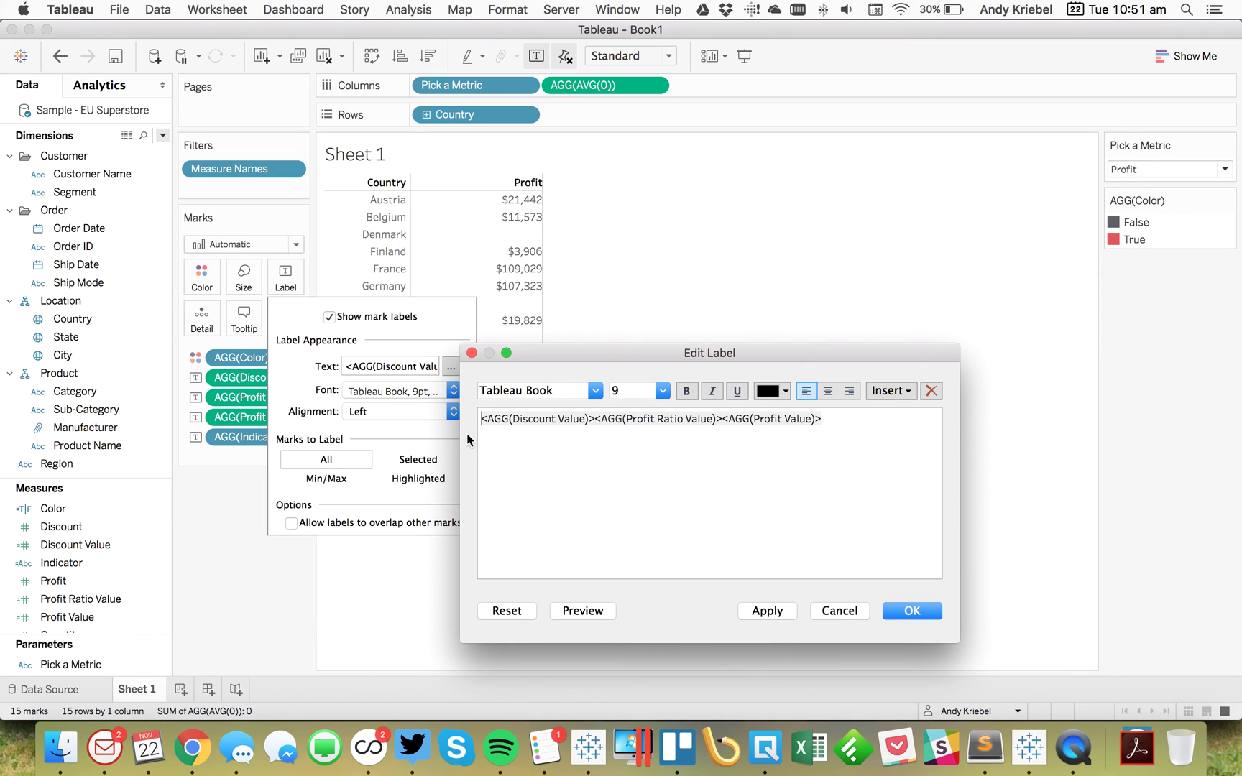
key("Up")
key("super+v")
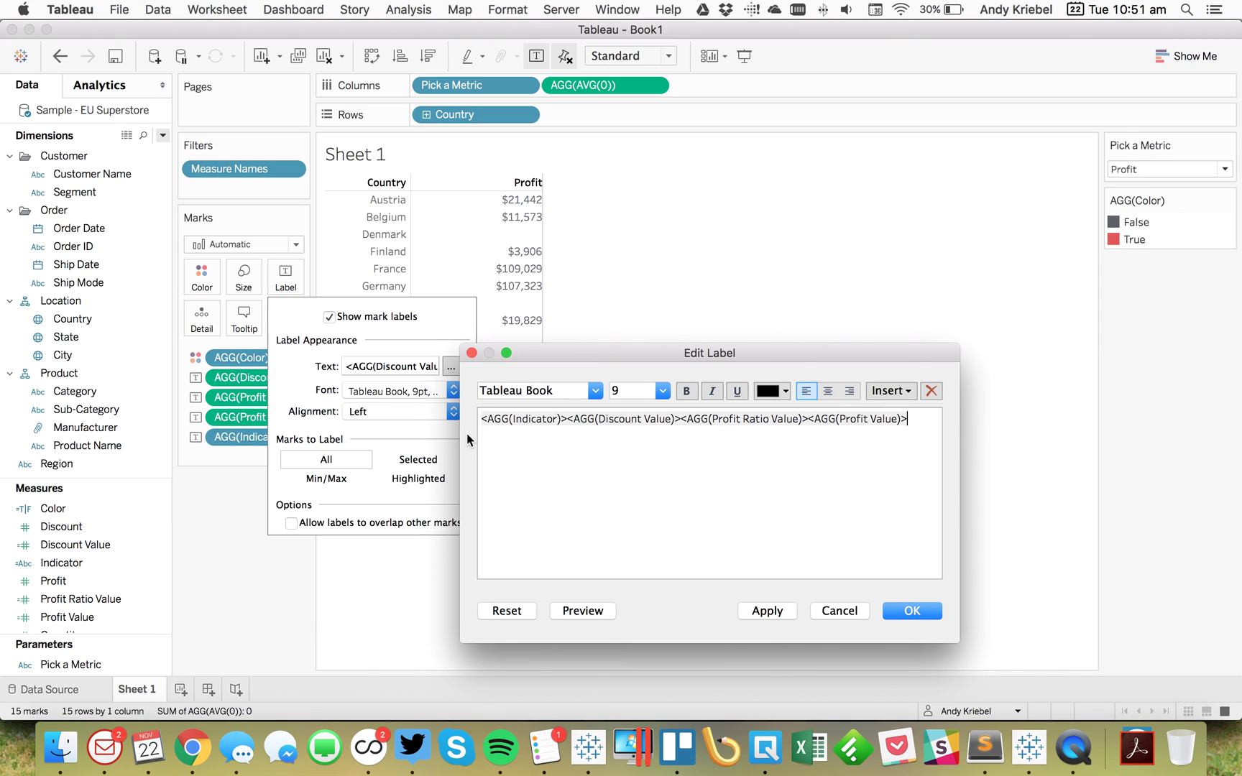
left_click(569, 419)
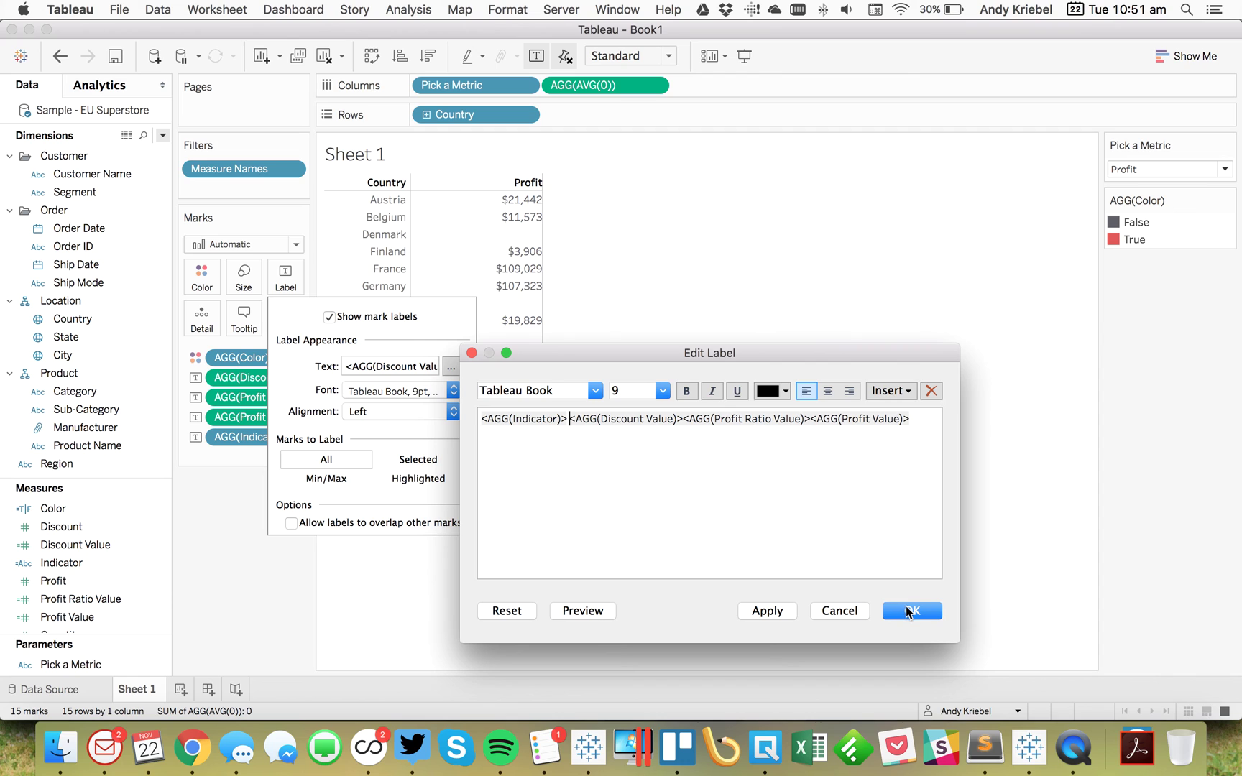
left_click(913, 610)
Step: Enable 'Allow labels to overlap other marks' in the label settings
left_click(1223, 391)
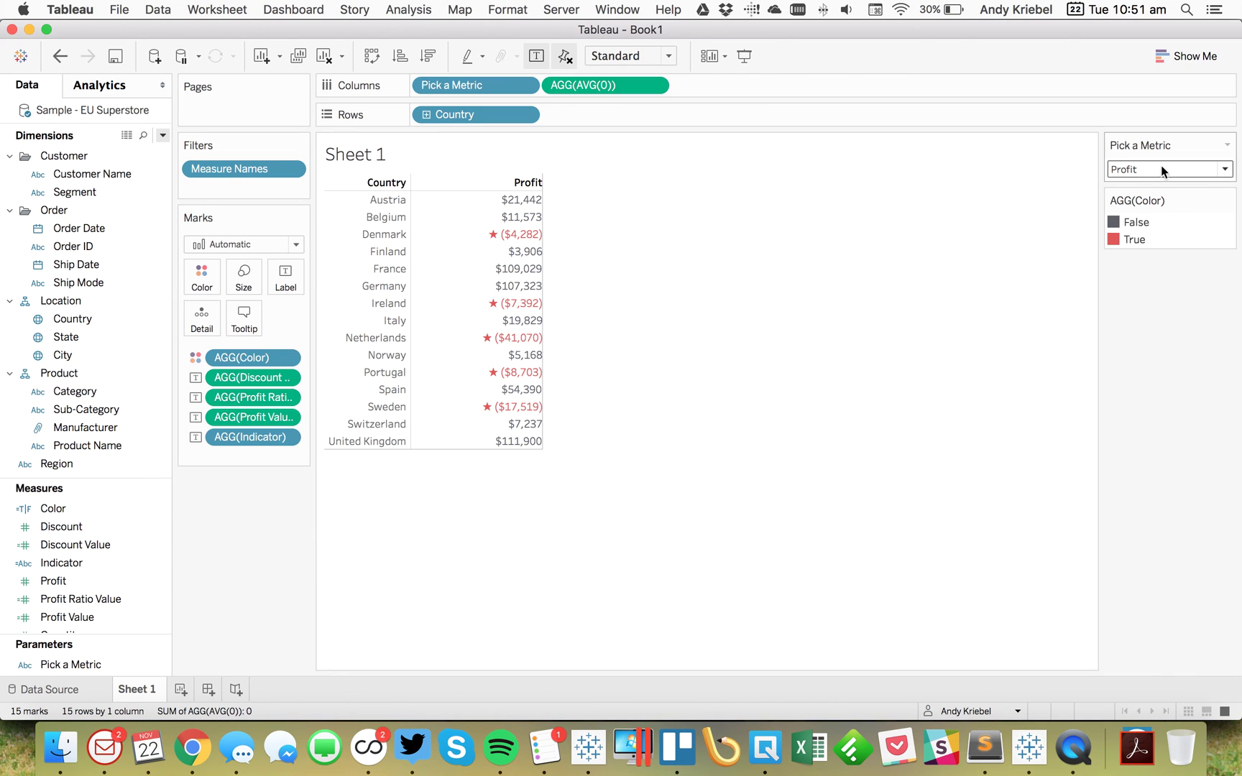
left_click(274, 278)
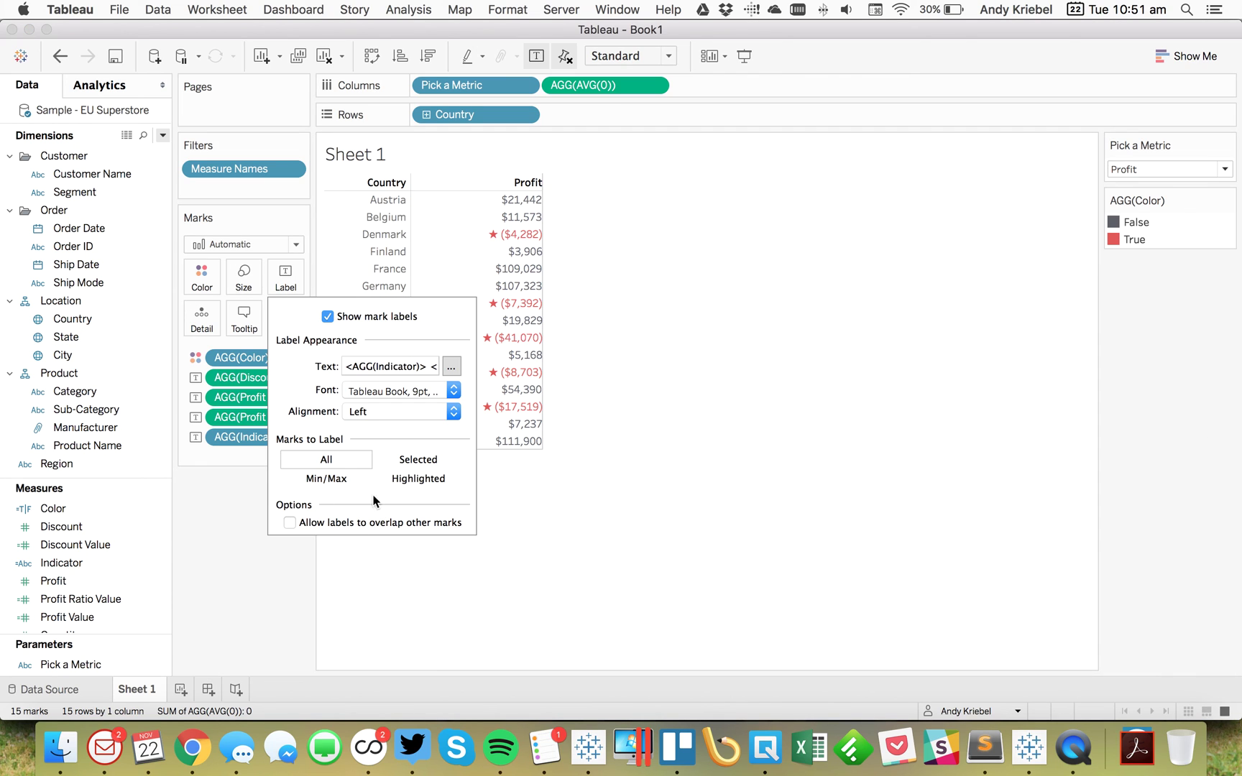
left_click(291, 524)
left_click(872, 336)
Step: Try the Profit, Discount and Profit Ratio metrics, leaving the table on Profit Ratio
left_click(1150, 170)
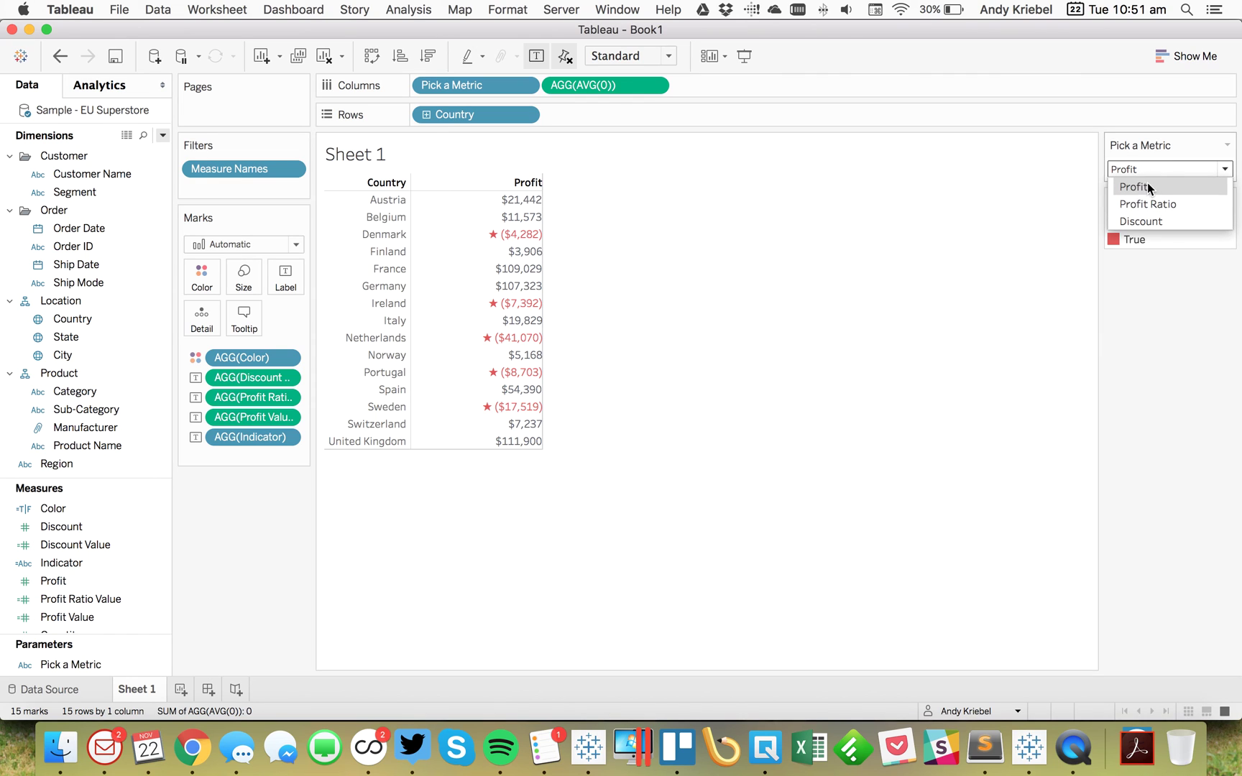
left_click(1142, 187)
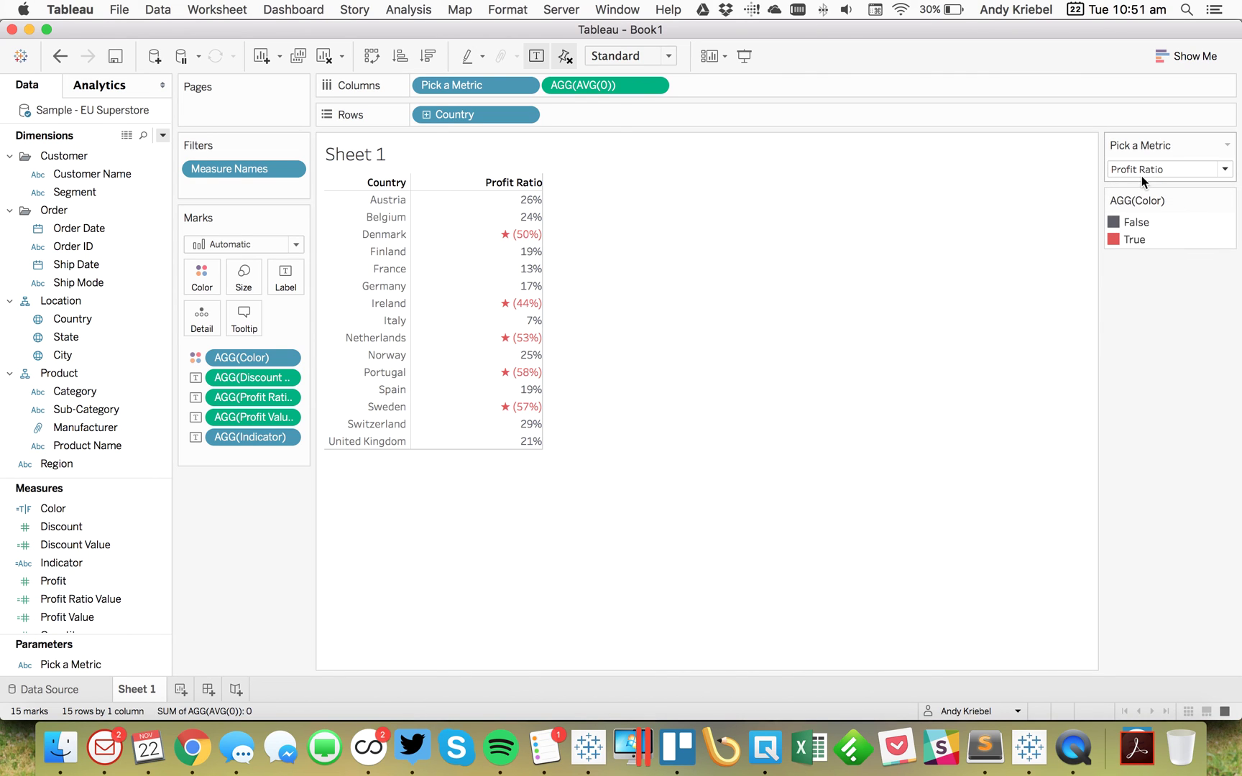
left_click(1142, 175)
left_click(1138, 223)
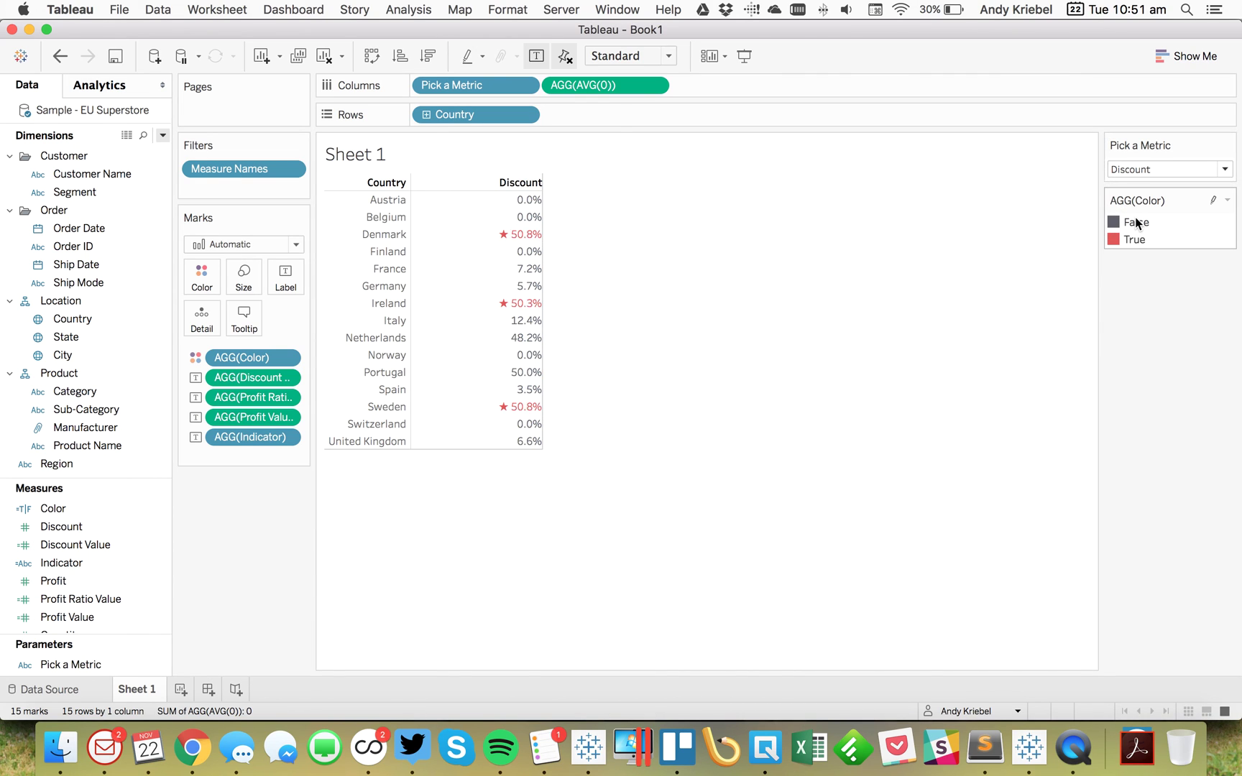
left_click(1135, 187)
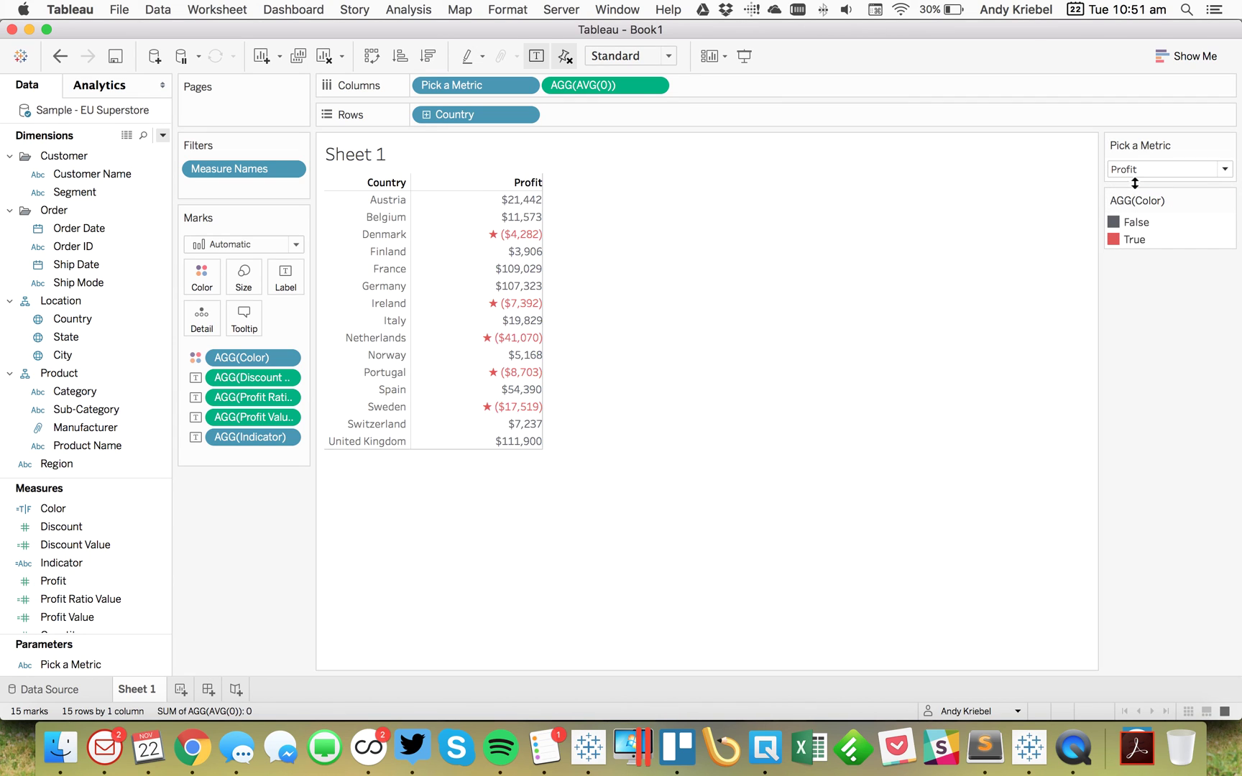
left_click(1134, 170)
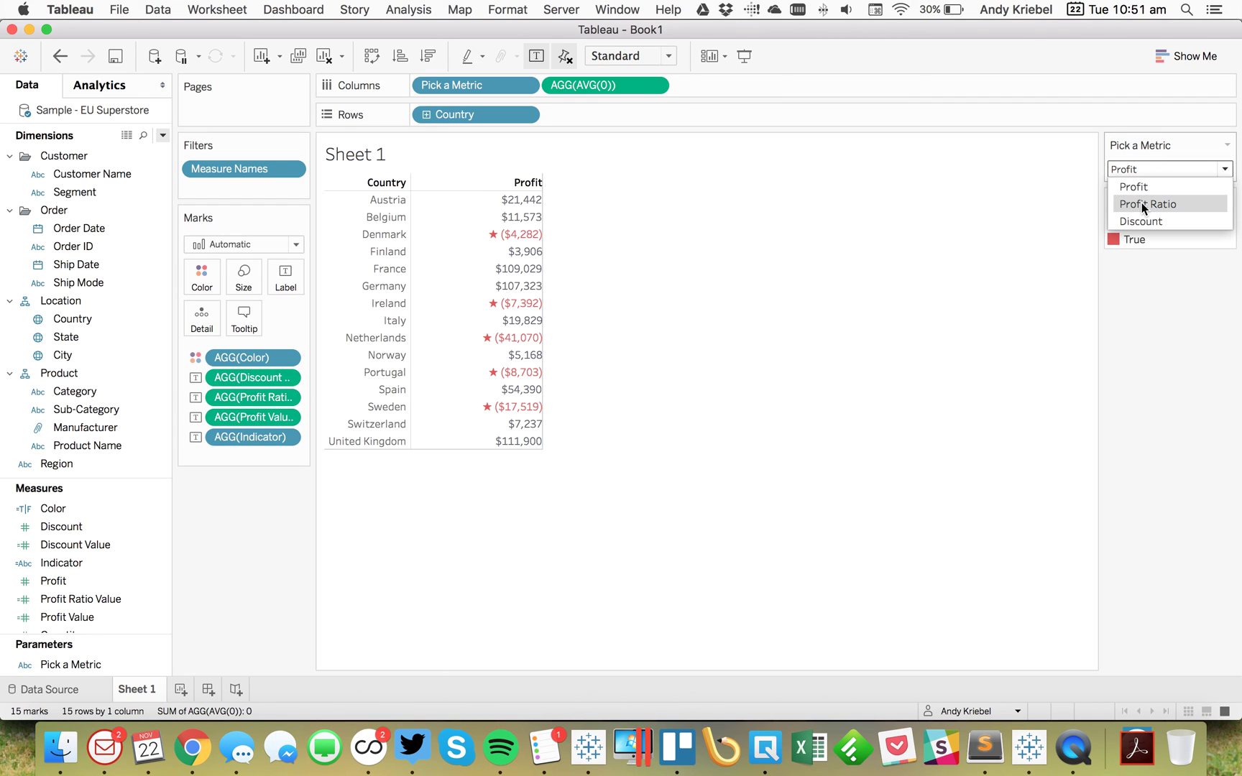
left_click(1142, 203)
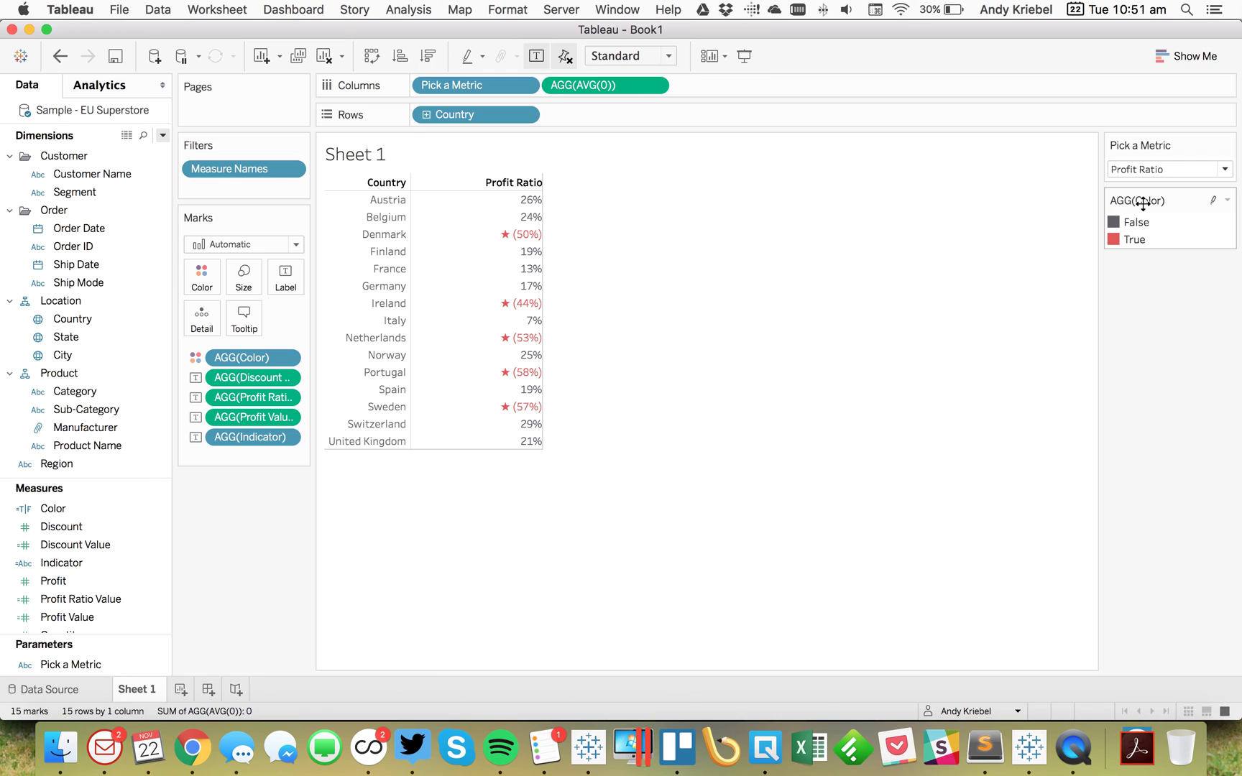